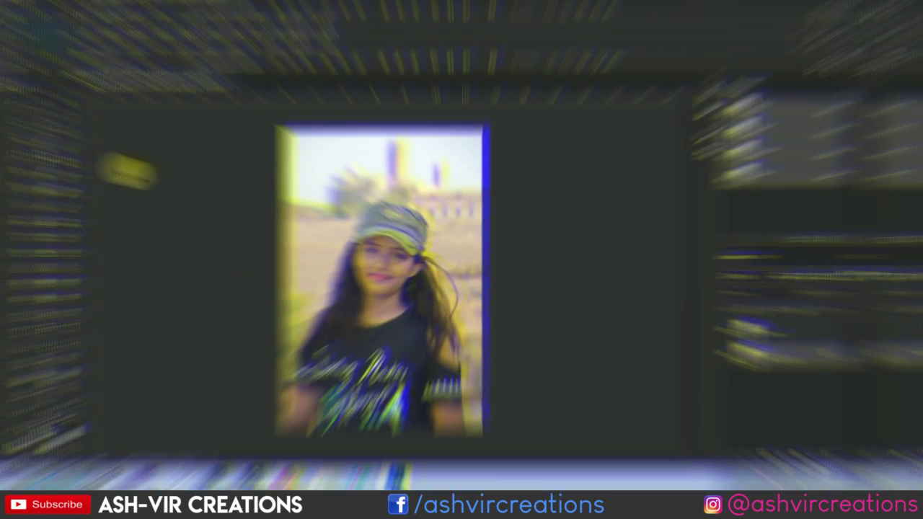
Select the girl with the Quick Selection Tool at a 463 px brush size.
left_click(76, 124)
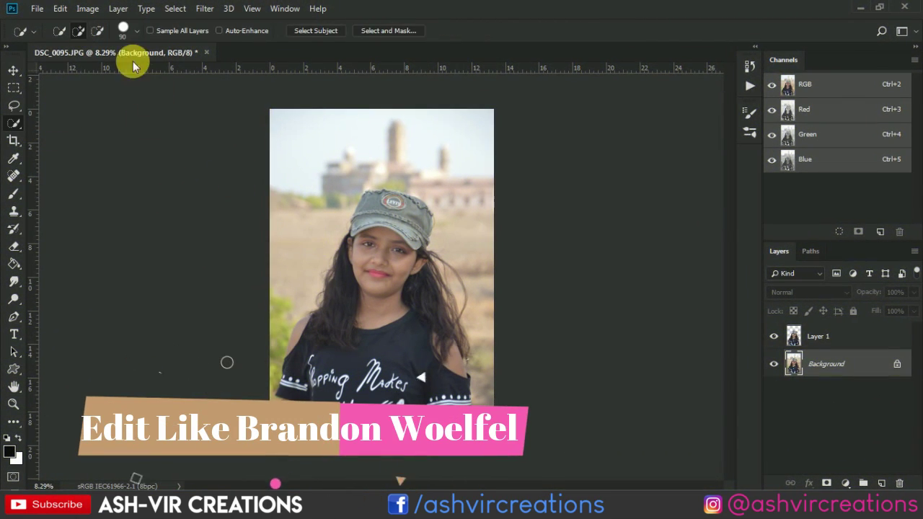
left_click(136, 31)
left_click(170, 69)
mouse_move(371, 288)
left_mouse_down()
mouse_move(339, 358)
mouse_move(310, 339)
mouse_move(323, 398)
mouse_move(310, 382)
mouse_move(410, 398)
left_mouse_up()
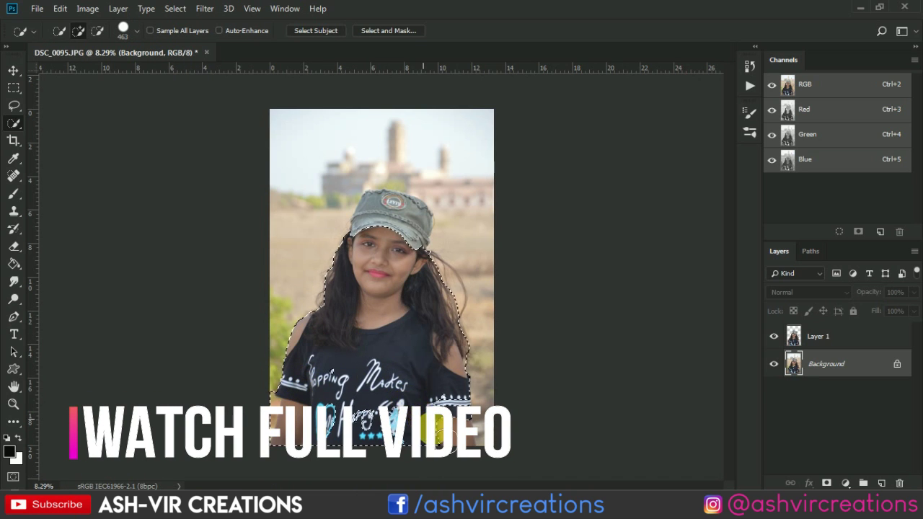
mouse_move(439, 437)
left_mouse_down()
mouse_move(382, 279)
mouse_move(390, 218)
mouse_move(437, 274)
left_mouse_up()
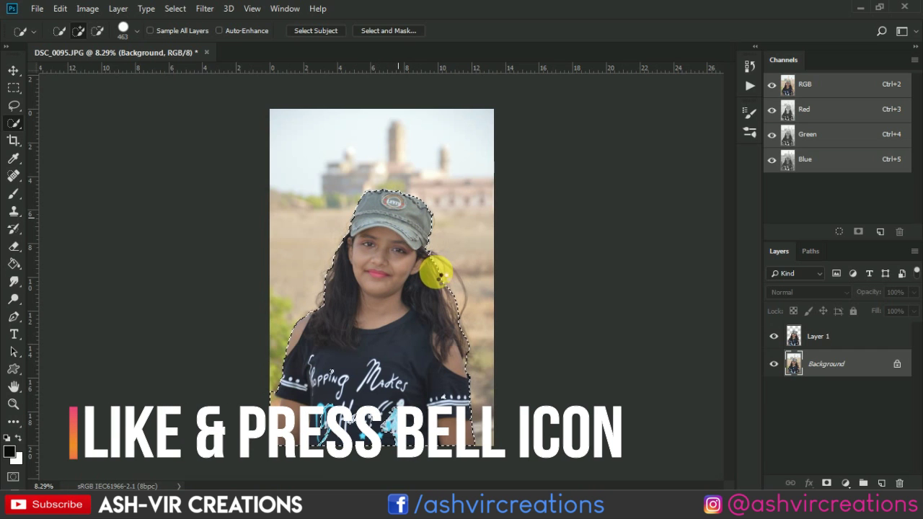
Copy the selection to a new layer with Layer Via Copy and hide the Background layer.
right_click(421, 291)
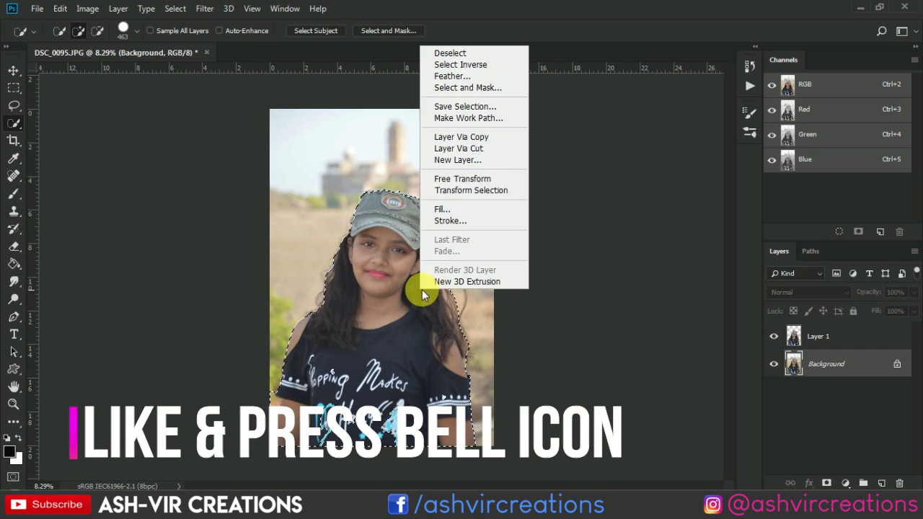
left_click(468, 137)
left_click(773, 393)
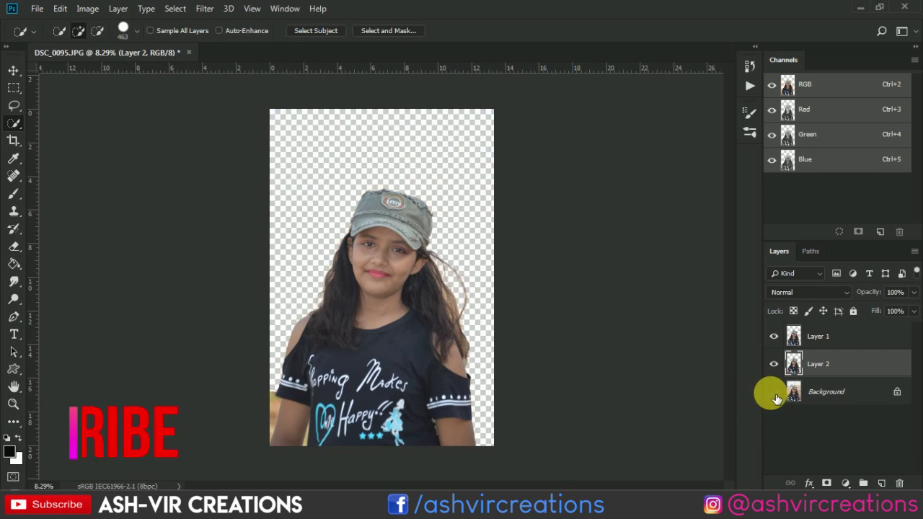
key("Delete")
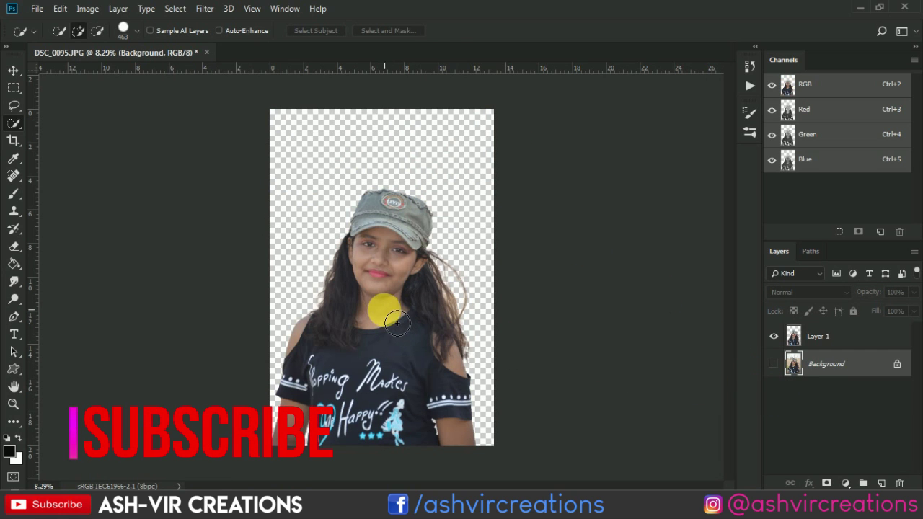
key("v")
scroll(350, 216, "down", 2)
scroll(350, 264, "up", 3)
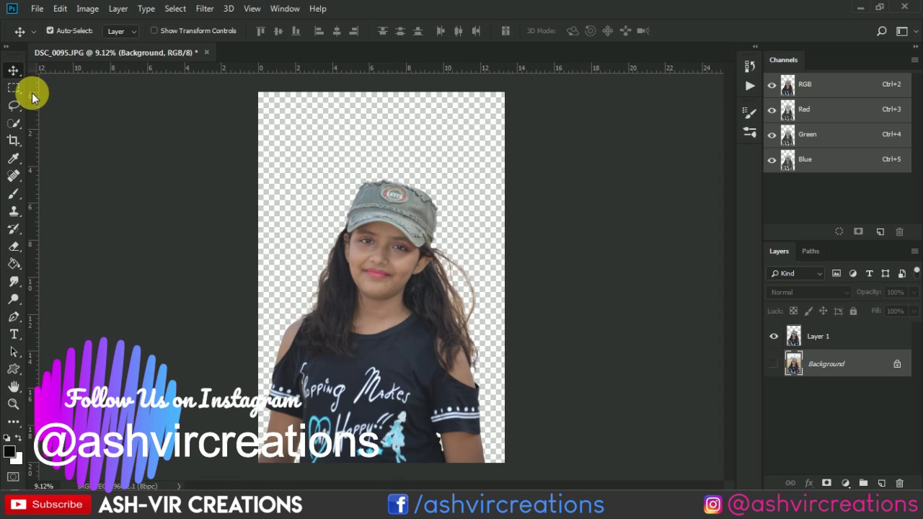
Open the brndn Ferris-wheel image from the Desktop folder.
left_click(37, 9)
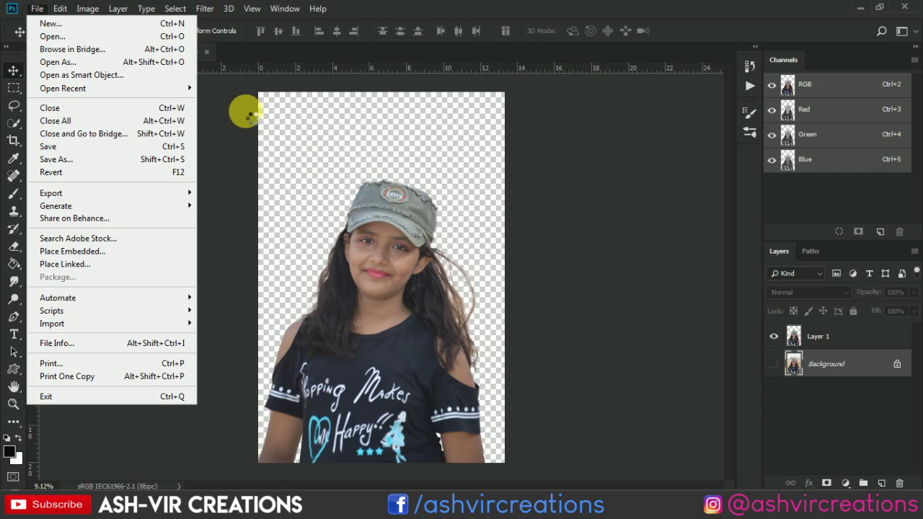
left_click(245, 111)
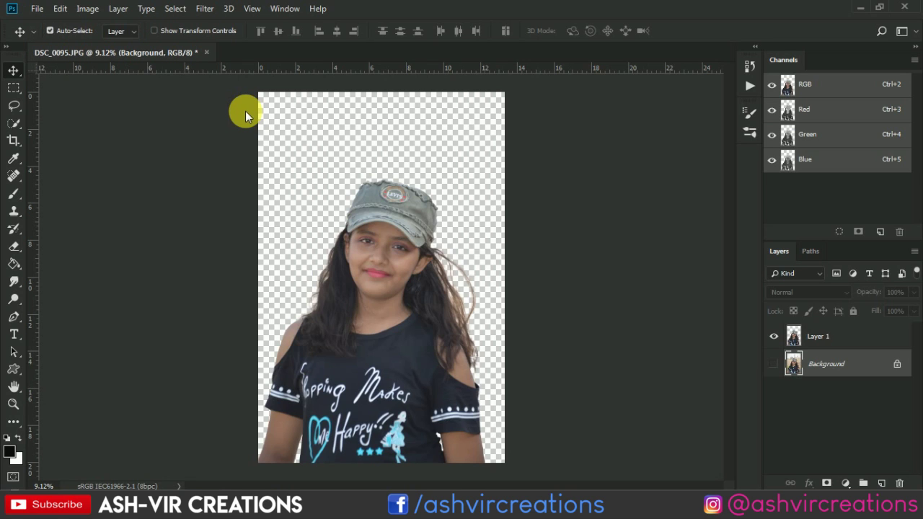
key("ctrl+o")
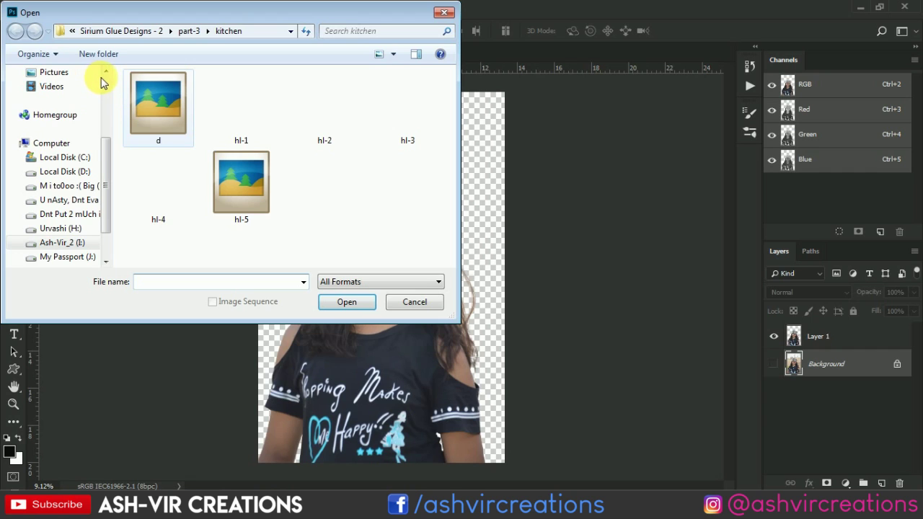
scroll(101, 81, "up", 1)
scroll(101, 83, "up", 3)
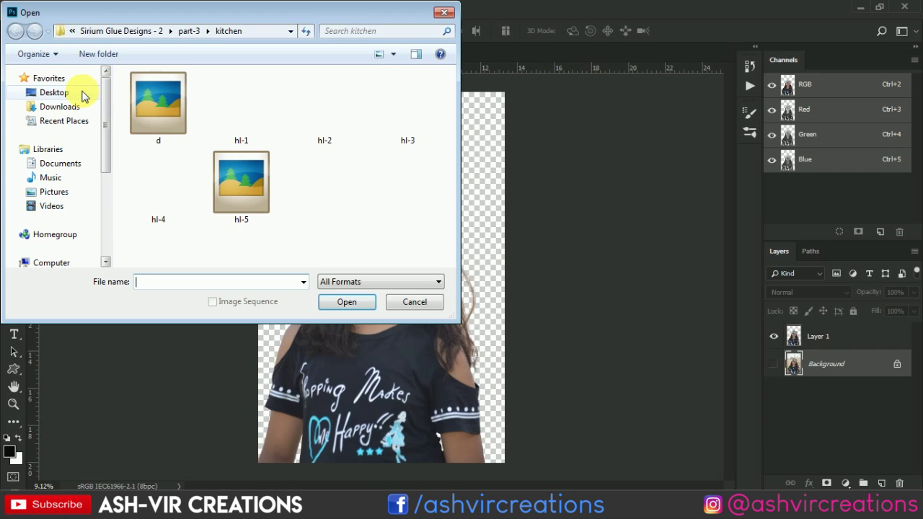
left_click(83, 96)
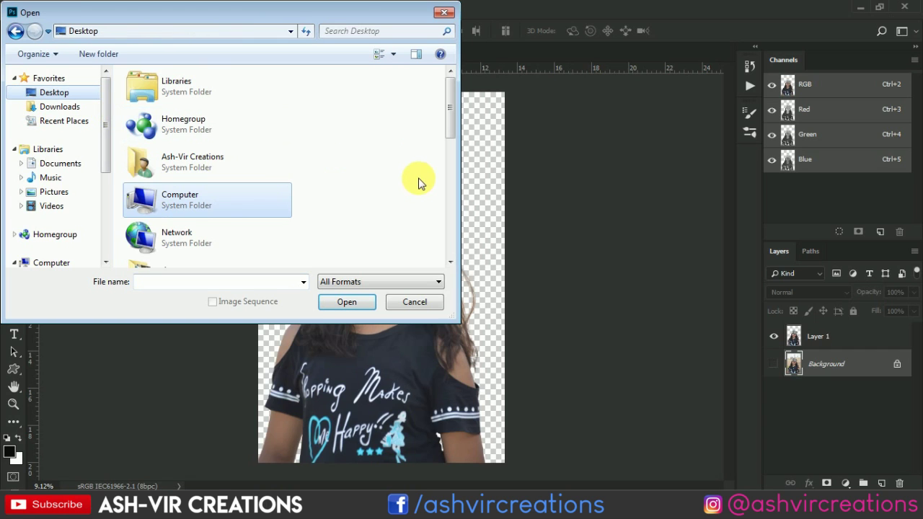
scroll(419, 181, "down", 2)
scroll(422, 181, "down", 3)
scroll(422, 180, "down", 1)
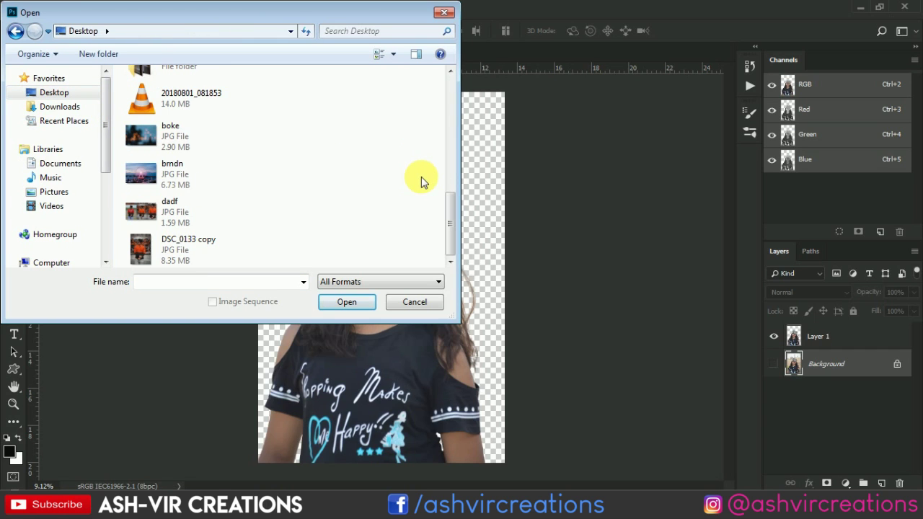
left_click(190, 173)
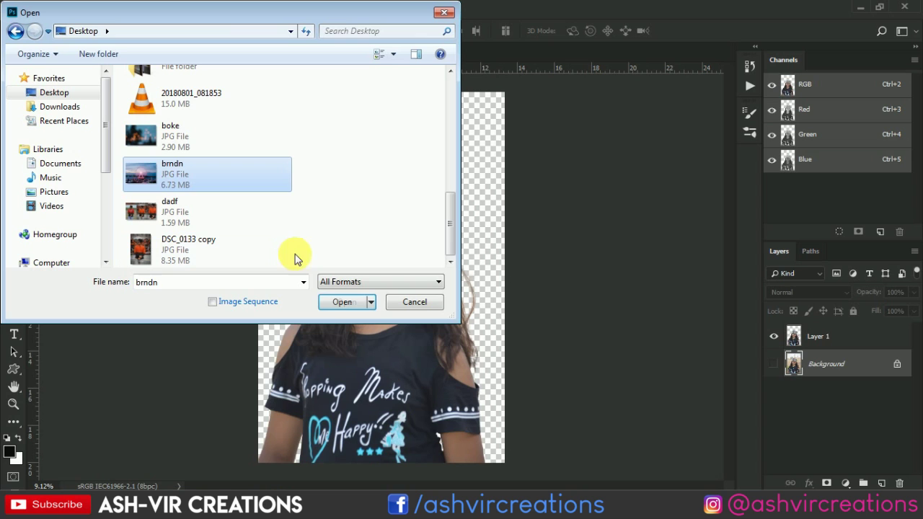
left_click(328, 303)
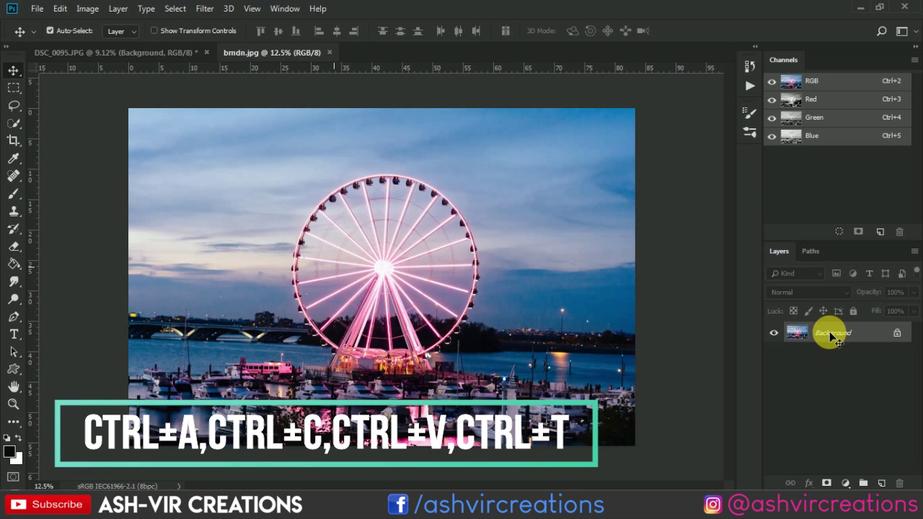
Convert the brndn Background to Layer 0 and bring the Ferris-wheel photo into the girl's document.
double_click(833, 334)
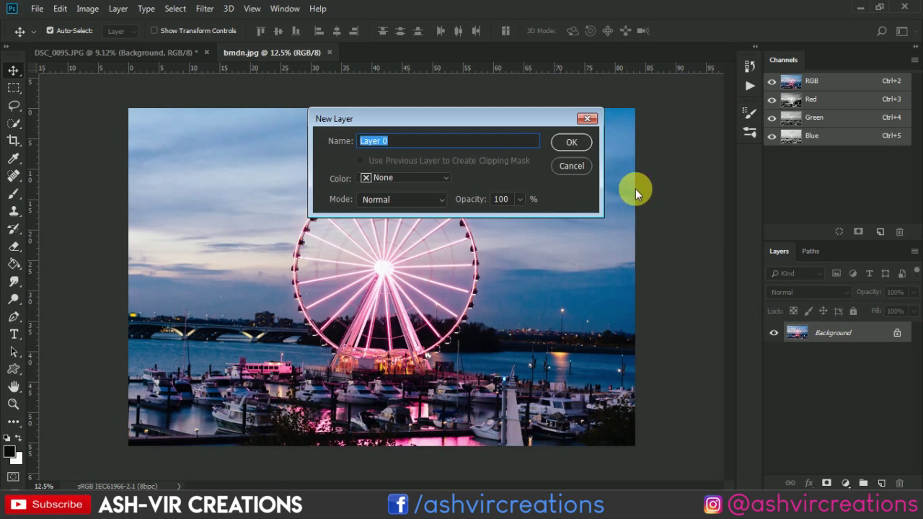
left_click(572, 142)
mouse_move(321, 129)
left_mouse_down()
mouse_move(187, 60)
mouse_move(295, 175)
mouse_move(400, 157)
mouse_move(398, 318)
left_mouse_up()
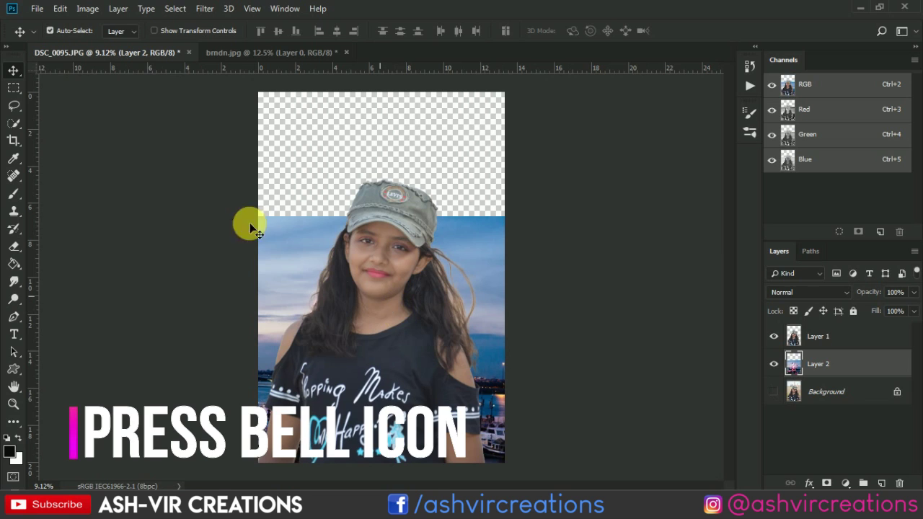
left_click(14, 140)
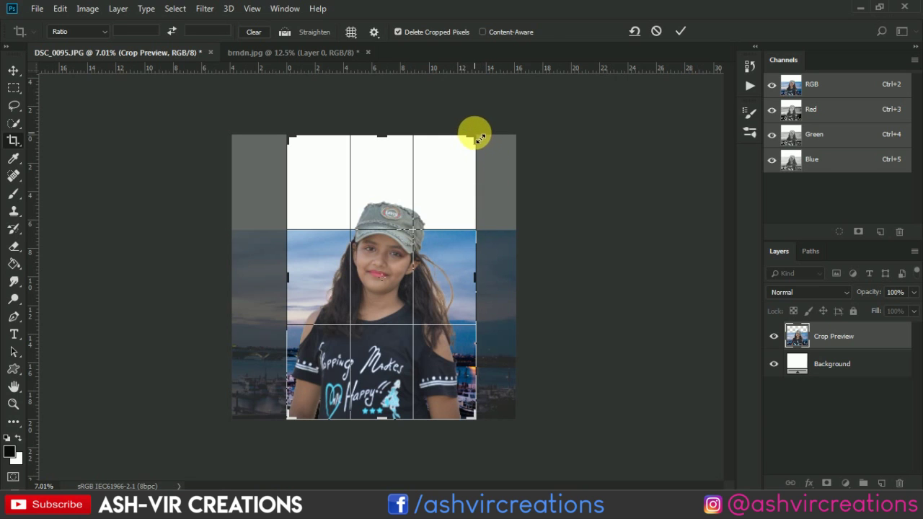
Crop the canvas outward up, left and right into a wider landscape frame.
left_click(654, 32)
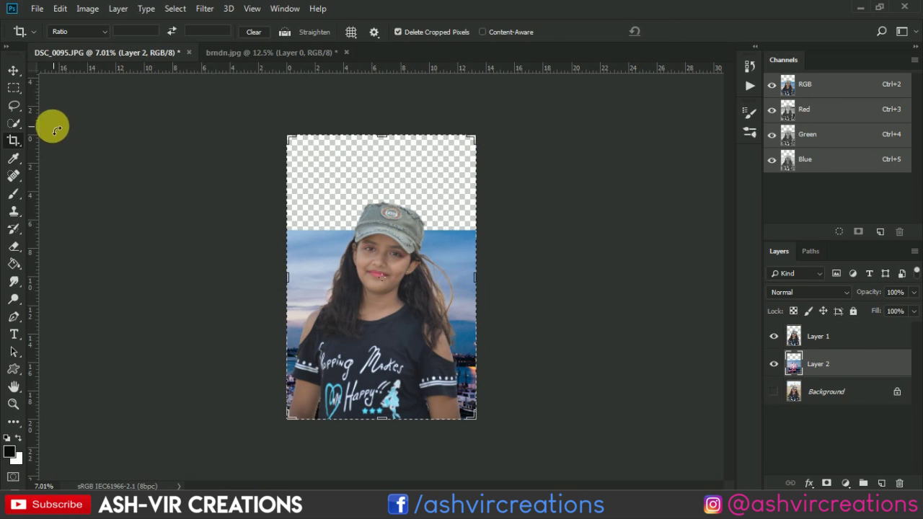
left_click(13, 70)
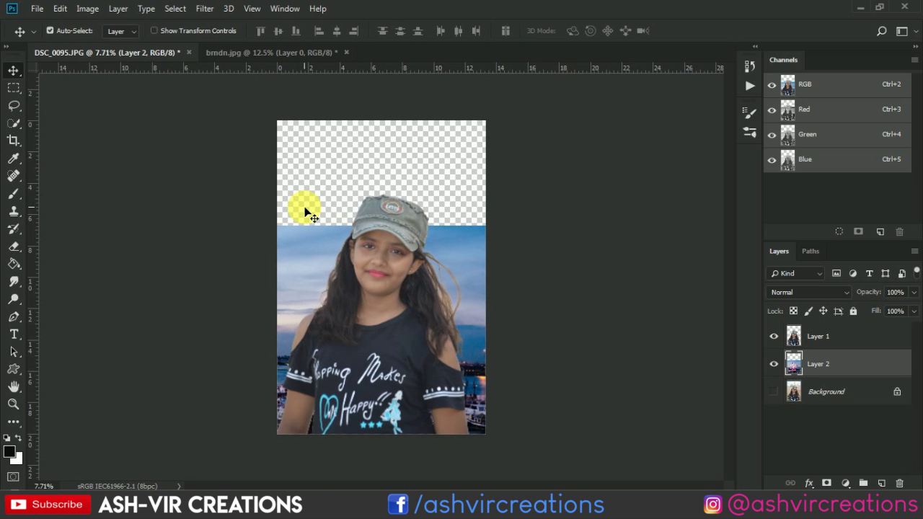
left_click(14, 139)
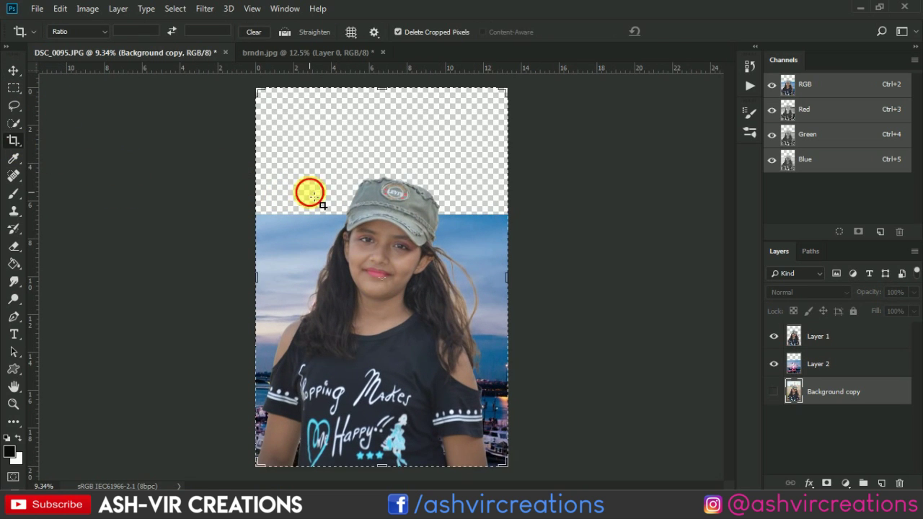
left_click_drag(288, 136, 227, 121)
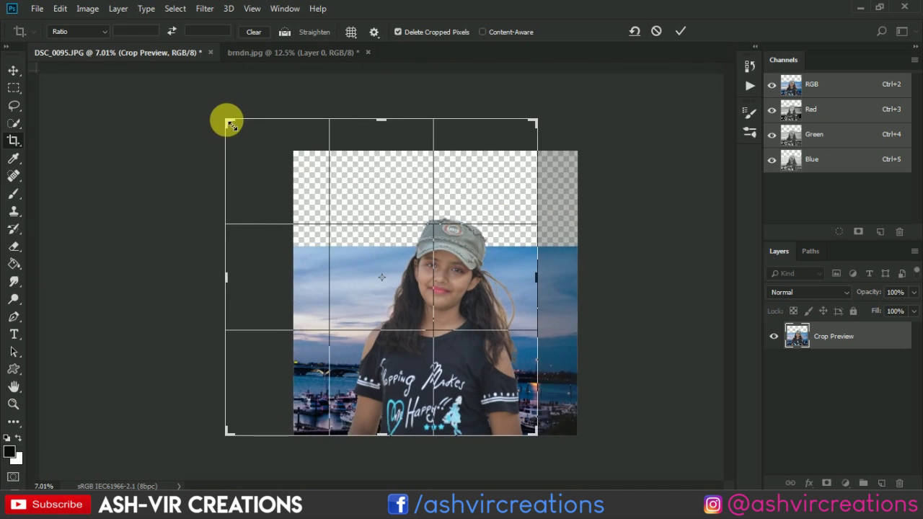
left_click_drag(546, 122, 588, 135)
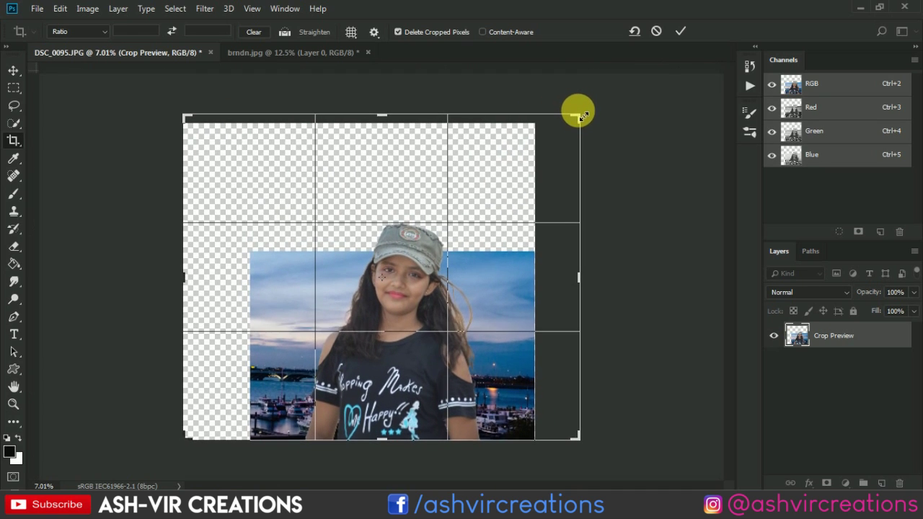
left_click_drag(589, 135, 594, 130)
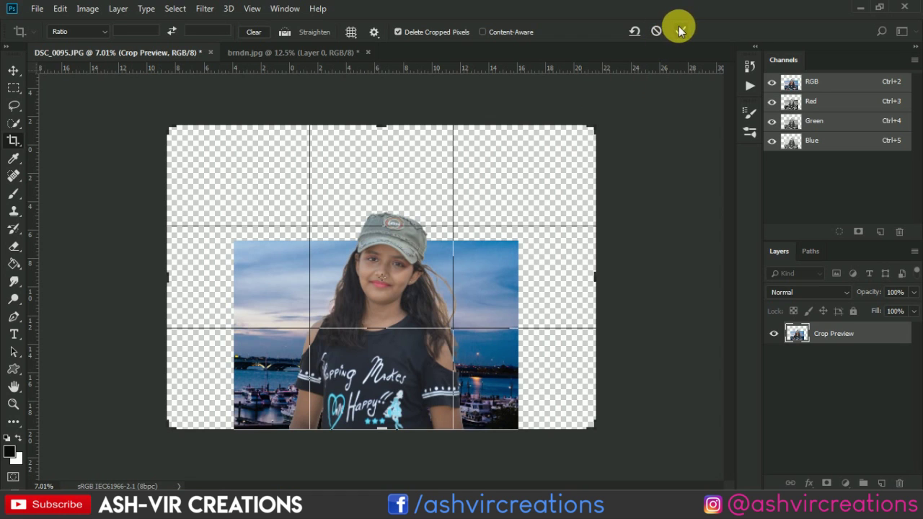
left_click(680, 30)
left_click(13, 70)
Free Transform Layer 2, scaling the Ferris-wheel photo to about 206% and repositioning it.
right_click(267, 273)
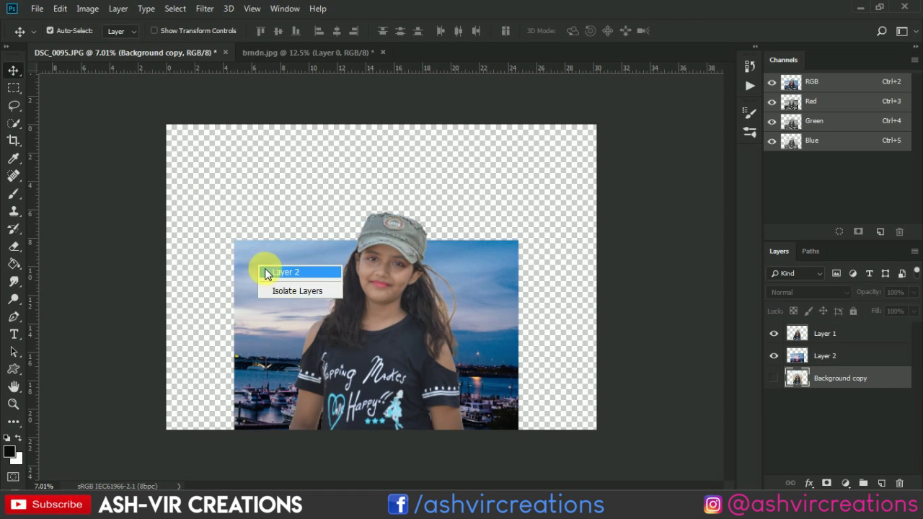
left_click(267, 274)
left_click(60, 8)
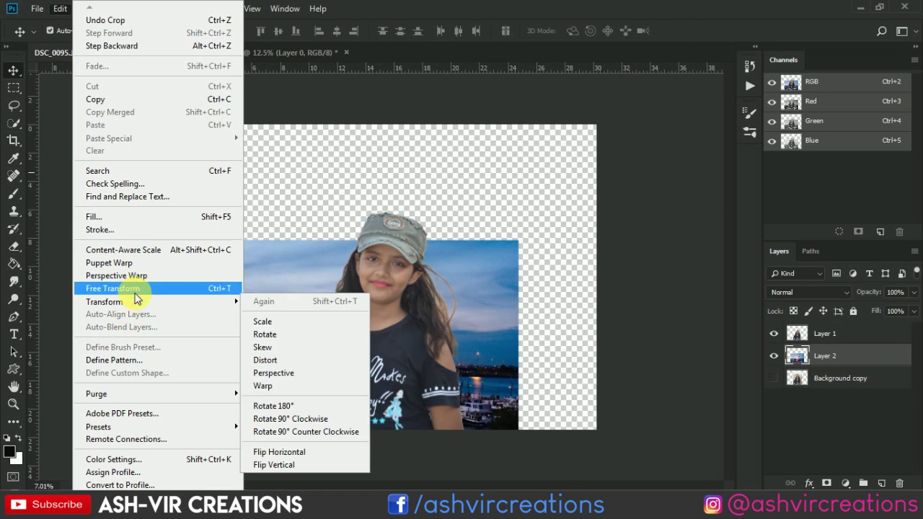
left_click(134, 290)
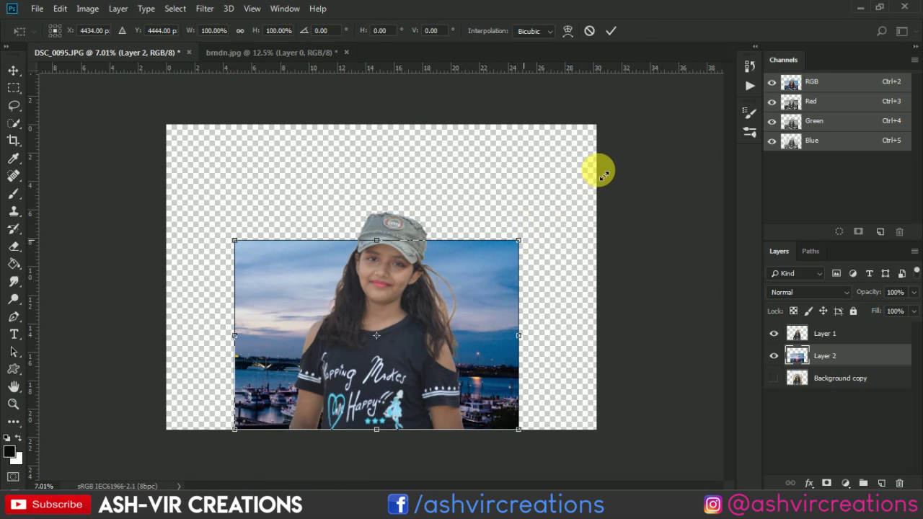
mouse_move(604, 175)
left_mouse_down()
mouse_move(593, 165)
mouse_move(618, 123)
left_mouse_up()
key("ctrl+minus")
mouse_move(528, 267)
left_mouse_down()
mouse_move(488, 243)
mouse_move(509, 251)
left_mouse_up()
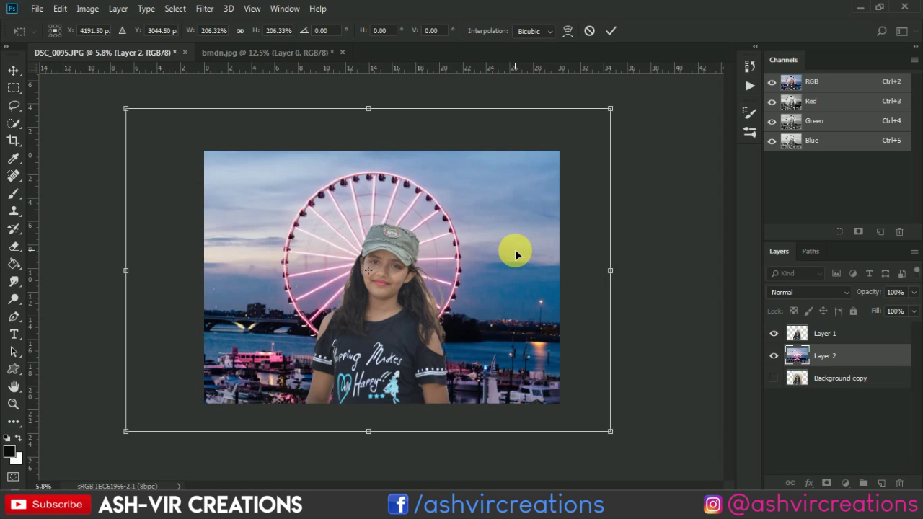
scroll(515, 249, "up", 1)
mouse_move(514, 249)
left_mouse_down()
mouse_move(511, 241)
mouse_move(511, 251)
left_mouse_up()
key("Return")
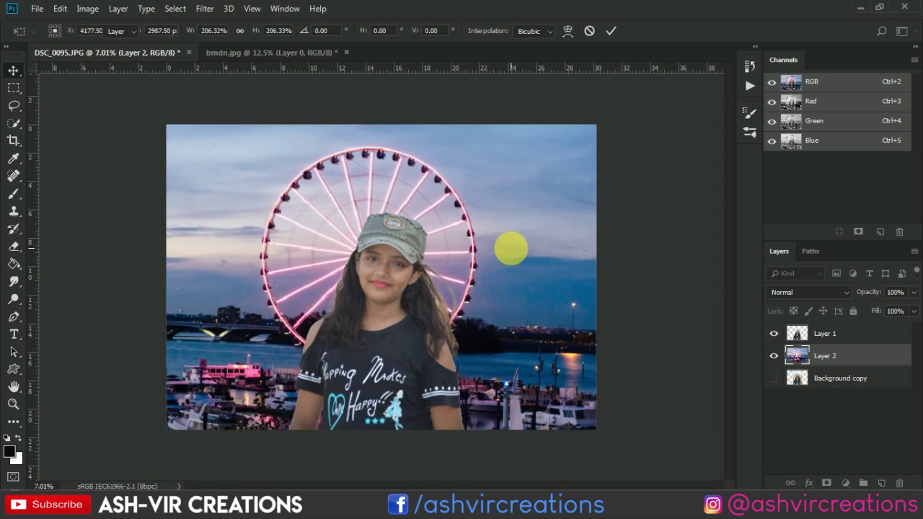
Duplicate Layer 1, set the copy's blend mode to Soft Light, and merge both layers.
left_click(853, 342)
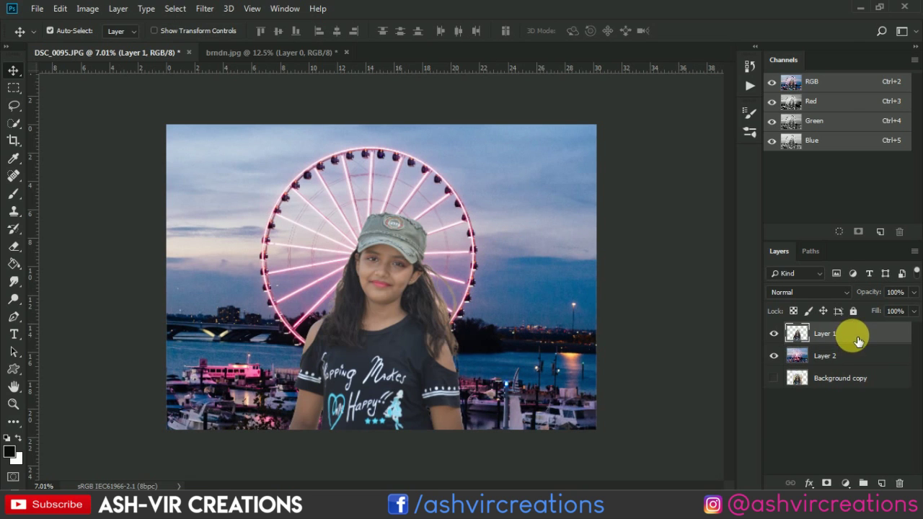
right_click(849, 336)
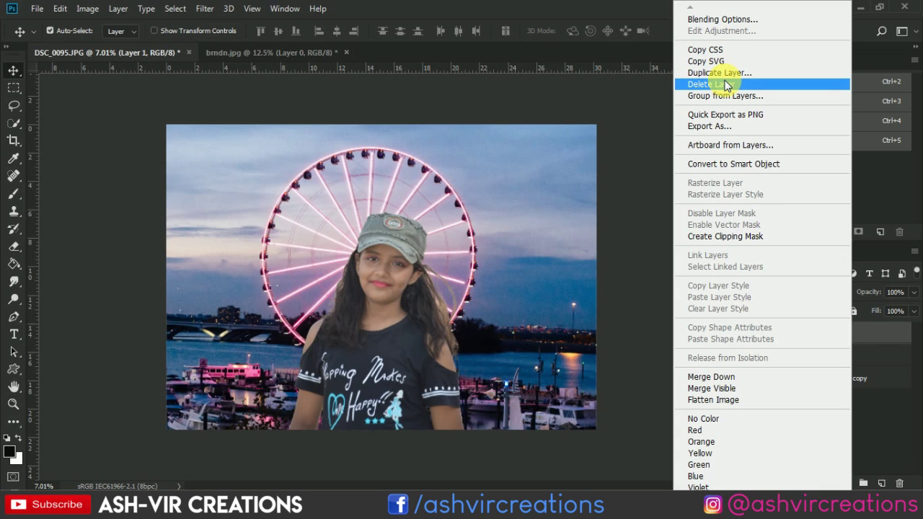
left_click(730, 72)
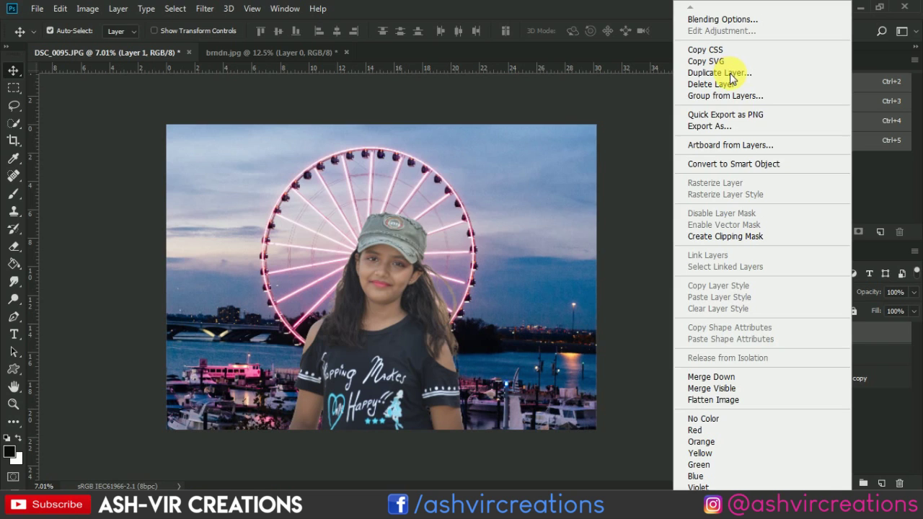
left_click(586, 126)
left_click(791, 291)
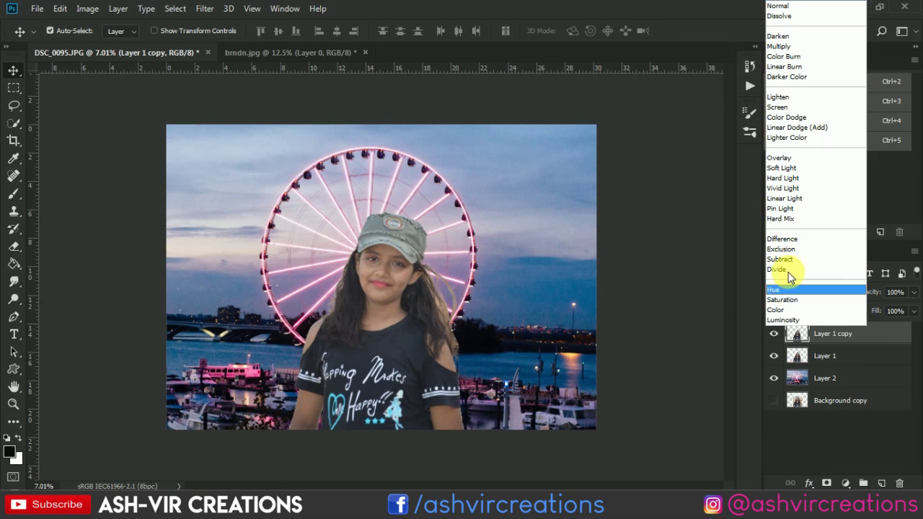
left_click(781, 168)
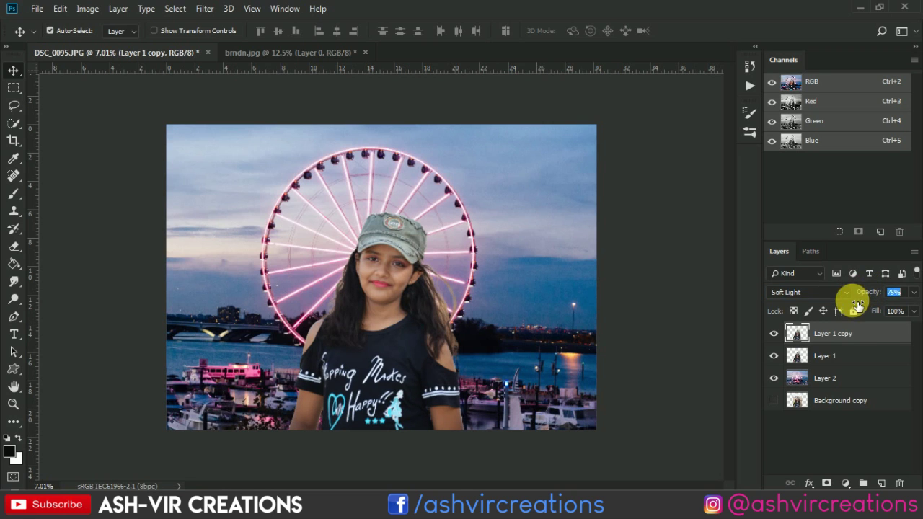
left_click(857, 356, "shift")
right_click(858, 355)
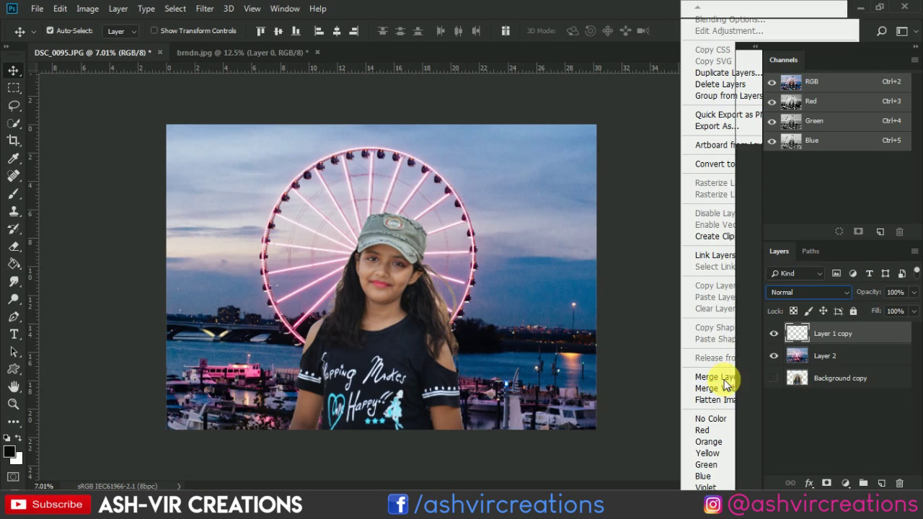
left_click(725, 381)
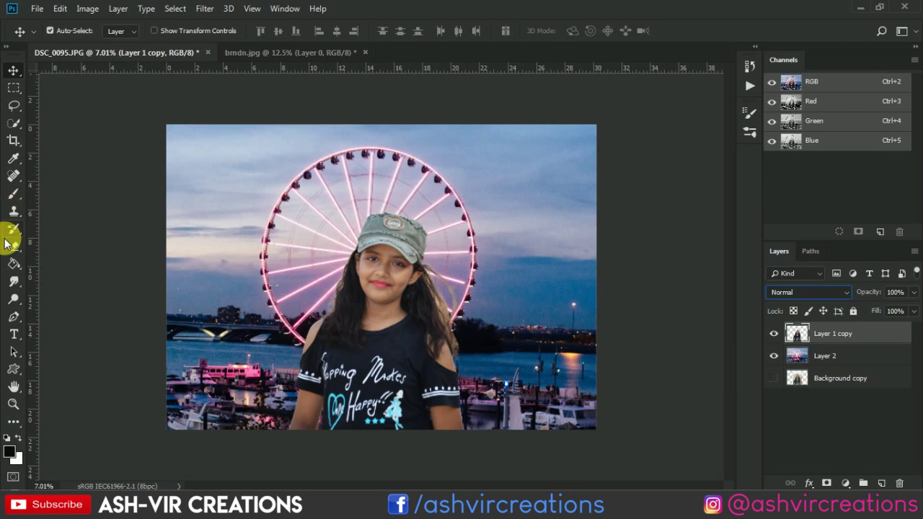
Dodge the hair strands beside the wheel at Midtones, 100% exposure.
left_click(14, 299)
left_click(51, 304)
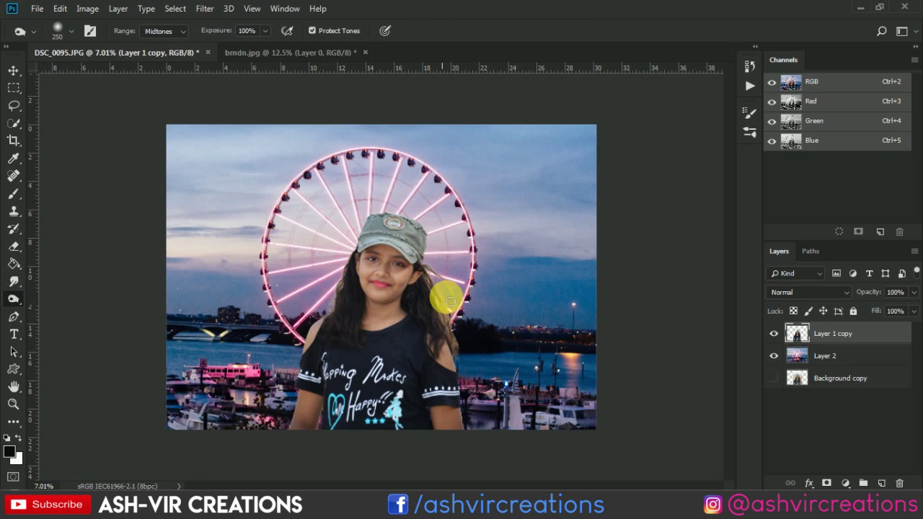
scroll(455, 288, "up", 2)
scroll(450, 270, "up", 2)
mouse_move(450, 271)
left_mouse_down()
mouse_move(451, 289)
mouse_move(491, 313)
mouse_move(470, 339)
mouse_move(472, 381)
mouse_move(457, 369)
mouse_move(465, 363)
mouse_move(436, 243)
mouse_move(430, 266)
mouse_move(470, 275)
mouse_move(497, 393)
mouse_move(514, 403)
mouse_move(428, 320)
mouse_move(294, 231)
mouse_move(379, 427)
left_mouse_up()
Set the Eraser to a Hard Round brush at 152 px.
left_click(13, 246)
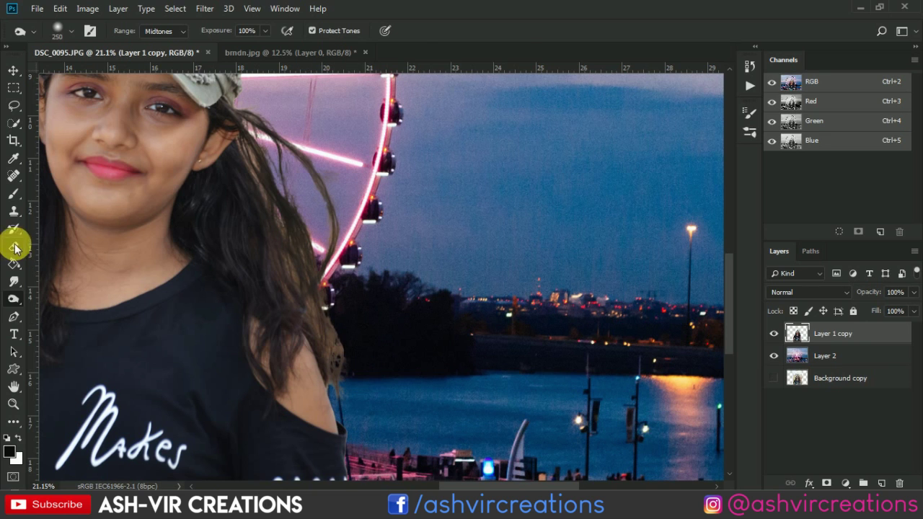
right_click(352, 326)
double_click(414, 439)
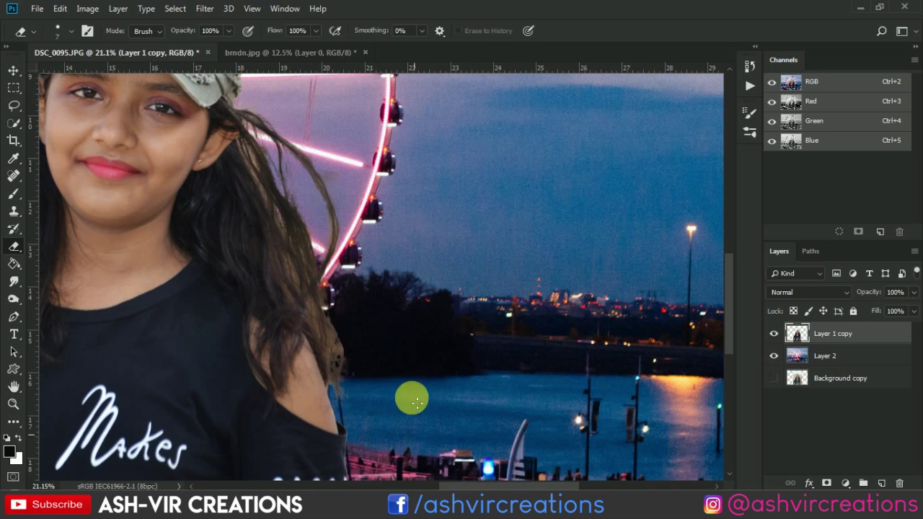
right_click(343, 314)
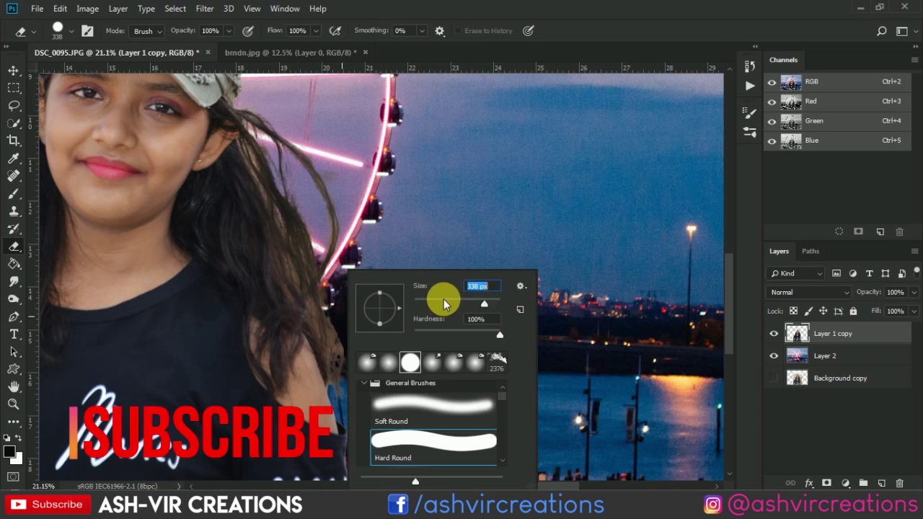
left_click_drag(482, 304, 468, 303)
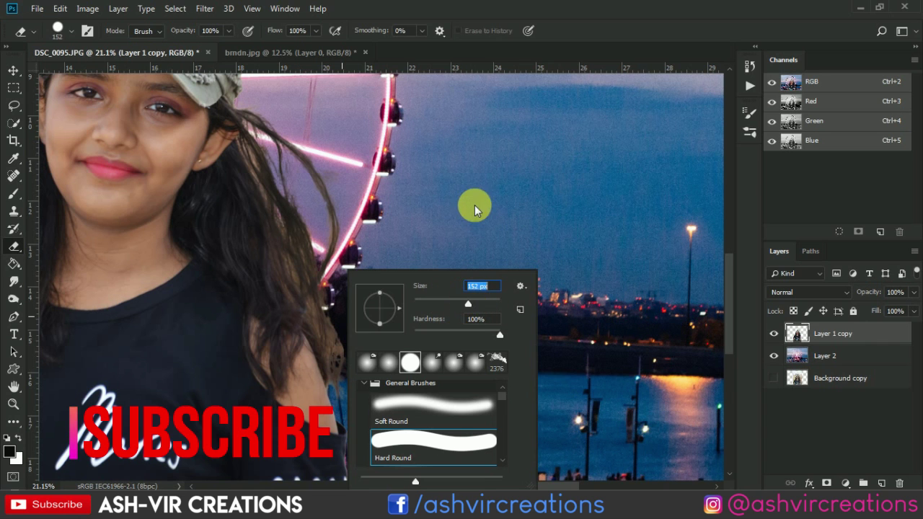
left_click(558, 95)
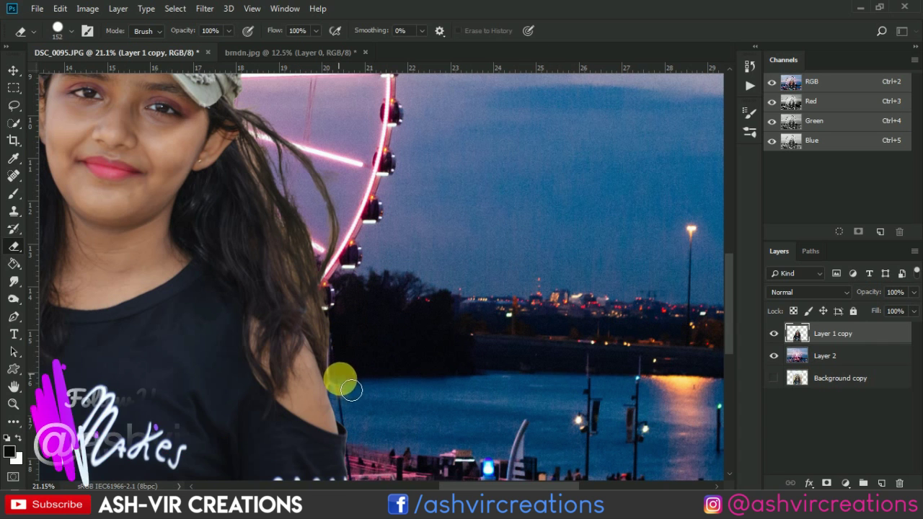
scroll(346, 339, "down", 1)
scroll(348, 329, "up", 3)
scroll(348, 329, "up", 1)
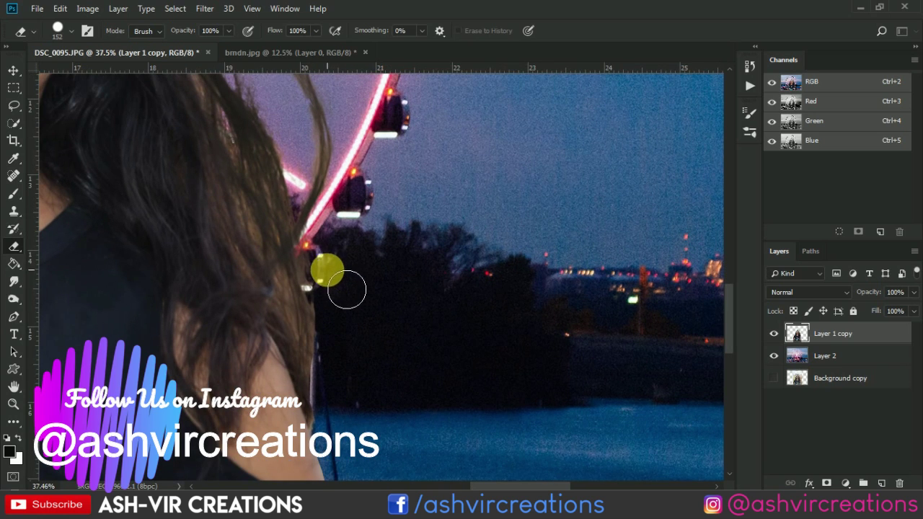
scroll(356, 365, "down", 1)
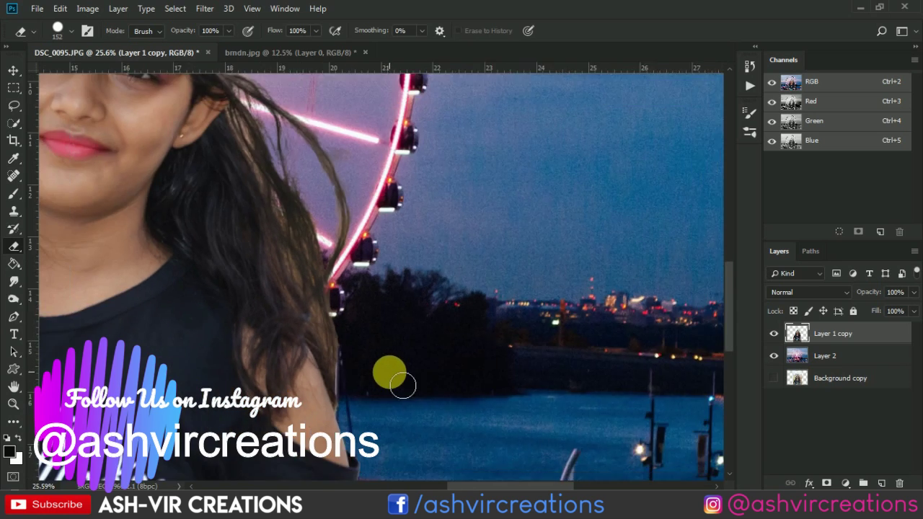
scroll(387, 370, "down", 1)
scroll(391, 363, "down", 1)
scroll(238, 269, "down", 1)
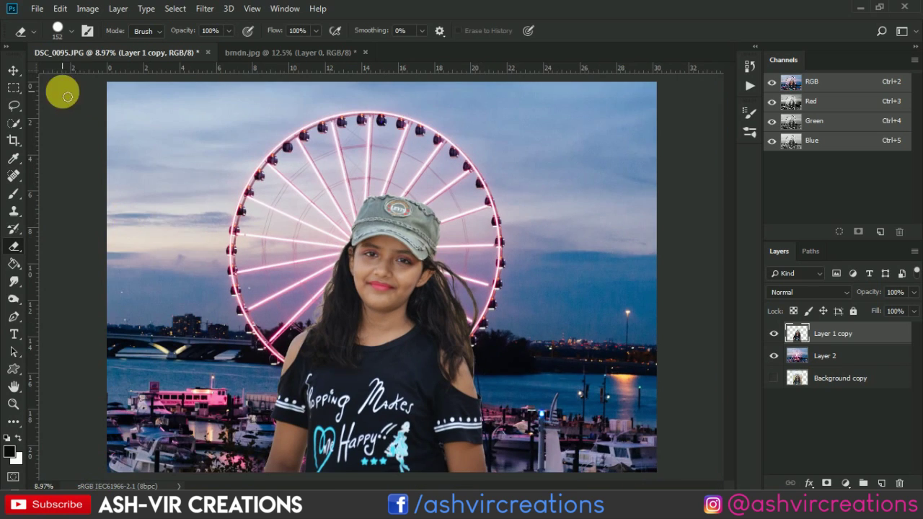
key("v")
scroll(366, 289, "up", 1)
Dodge the hair edges on the girl's left, by her shoulder, and near the wheel.
left_click(14, 299)
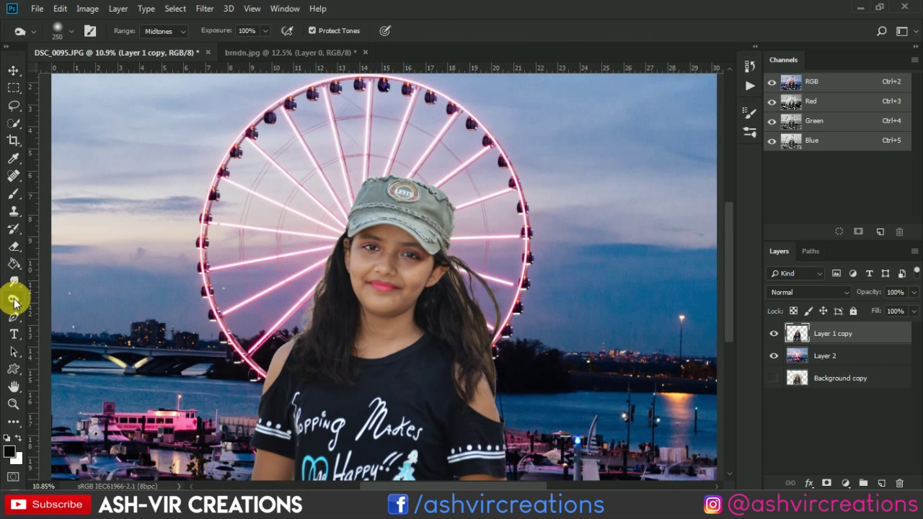
scroll(299, 305, "up", 5)
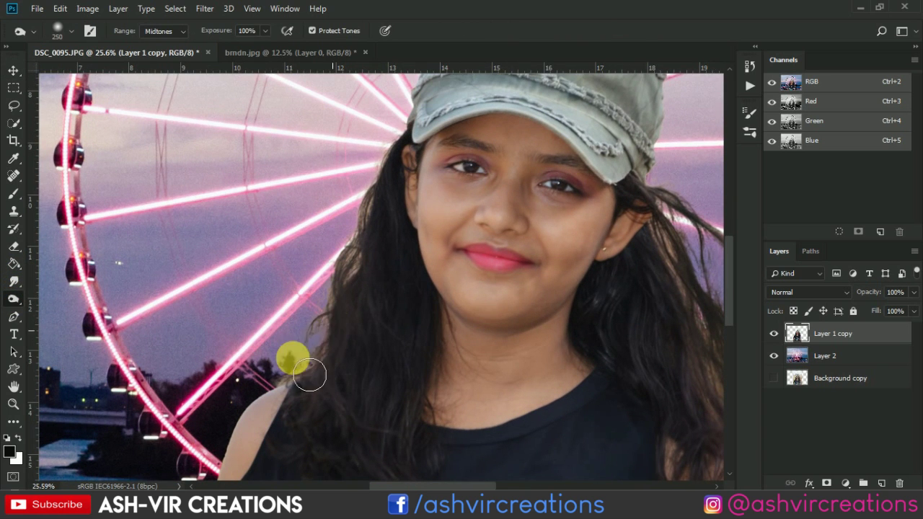
left_click_drag(310, 373, 318, 330)
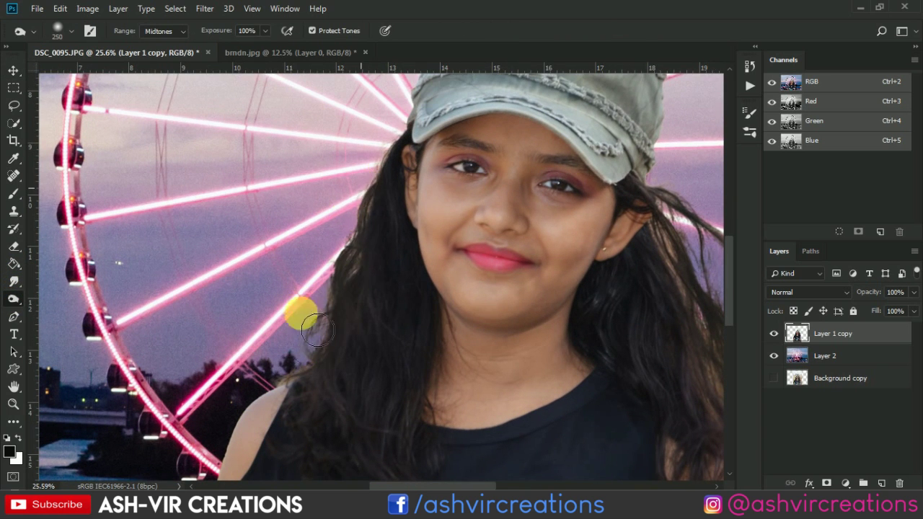
mouse_move(609, 249)
left_mouse_down()
mouse_move(398, 185)
mouse_move(432, 231)
mouse_move(440, 334)
mouse_move(447, 226)
mouse_move(470, 373)
mouse_move(413, 249)
mouse_move(437, 338)
mouse_move(467, 327)
left_mouse_up()
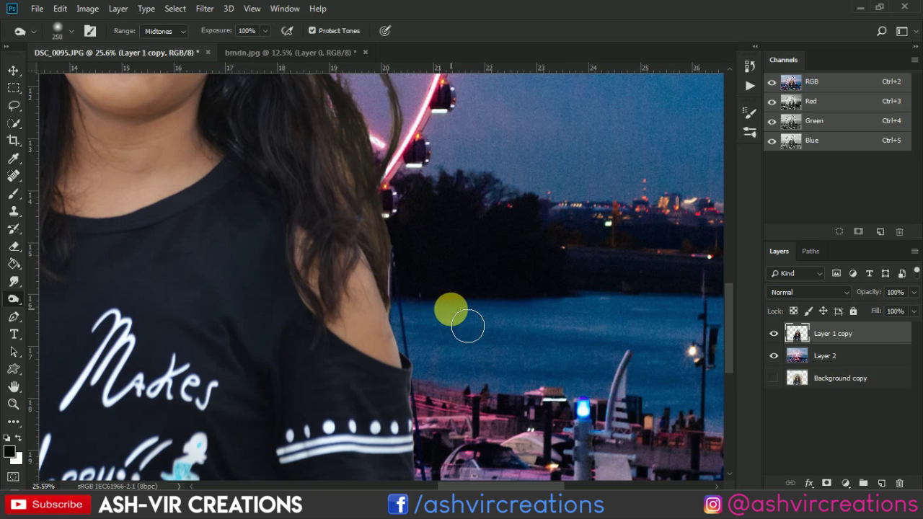
scroll(462, 320, "down", 2)
scroll(454, 313, "down", 2)
scroll(440, 295, "up", 5)
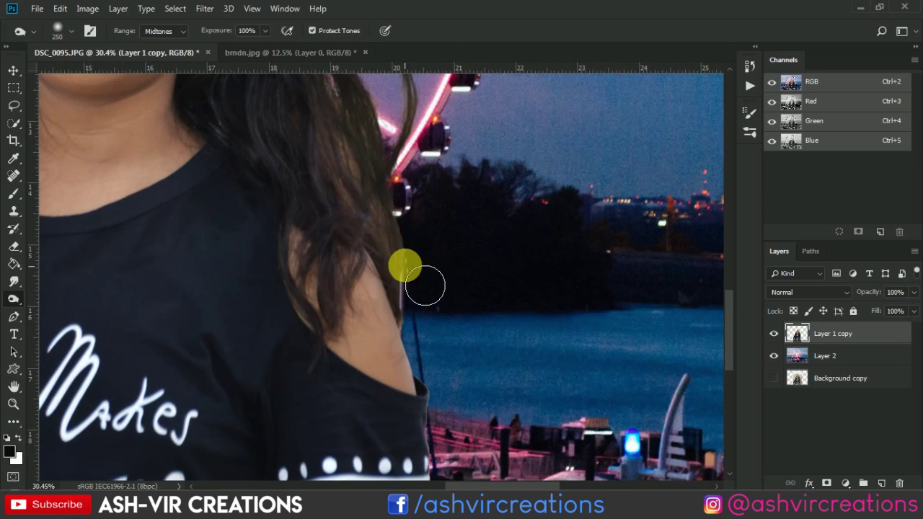
scroll(452, 353, "down", 3)
mouse_move(438, 247)
left_mouse_down()
mouse_move(366, 117)
mouse_move(434, 162)
left_mouse_up()
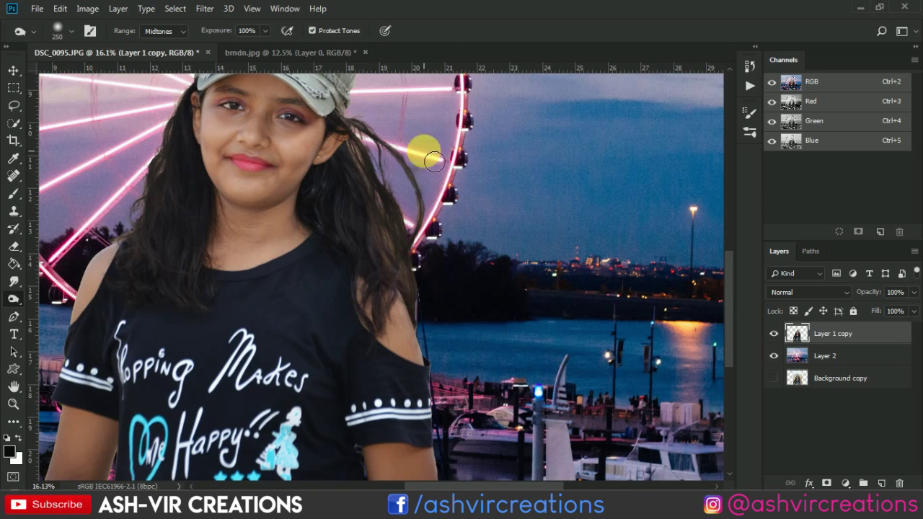
scroll(447, 239, "down", 3)
Apply Lens Blur to the Ferris-wheel Layer 2 with an Octagon (8) iris and radius 97.
key("v")
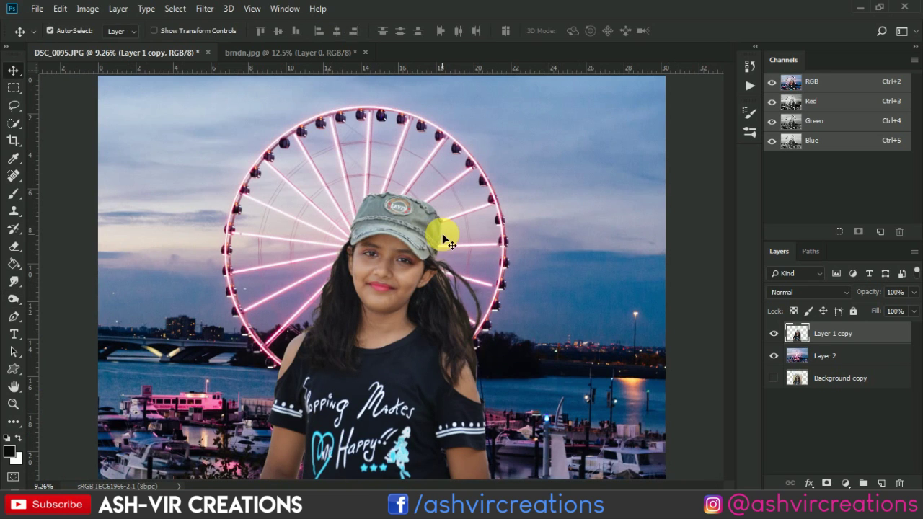
scroll(438, 233, "down", 1)
left_click(824, 355)
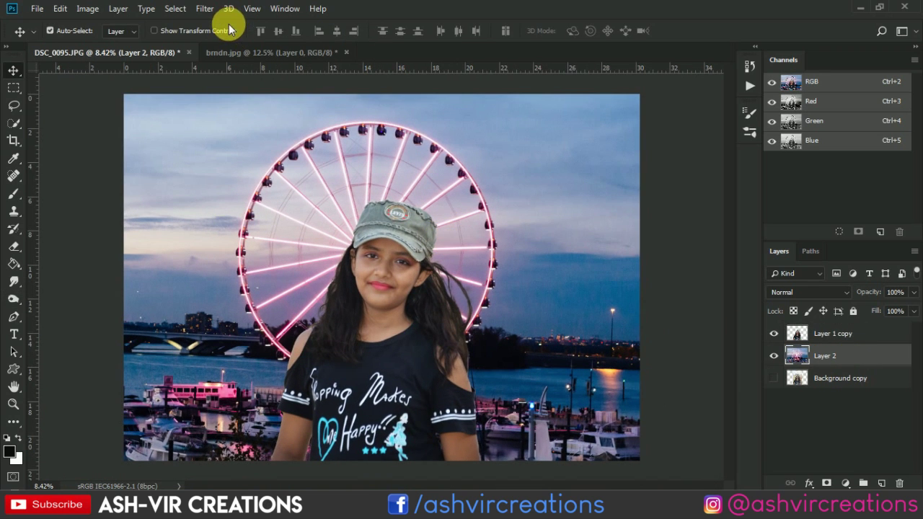
left_click(205, 9)
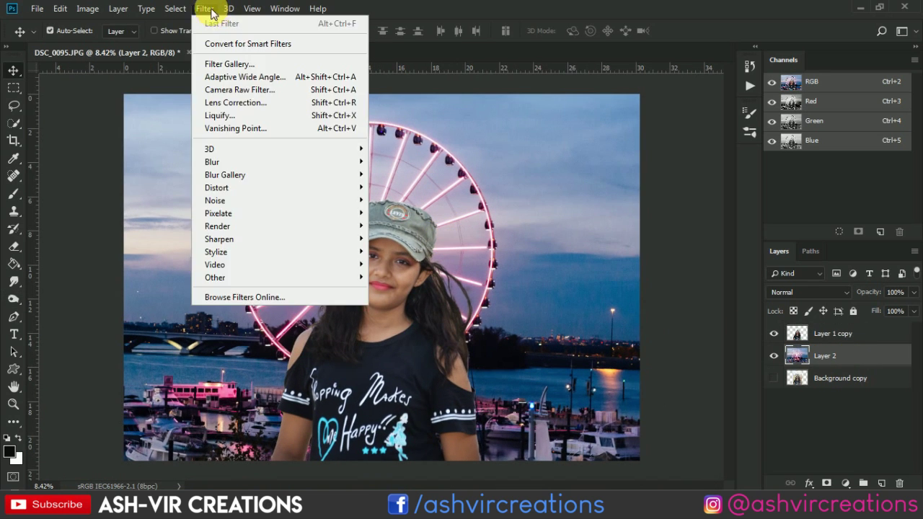
scroll(360, 186, "up", 2)
scroll(360, 185, "down", 1)
left_click(205, 9)
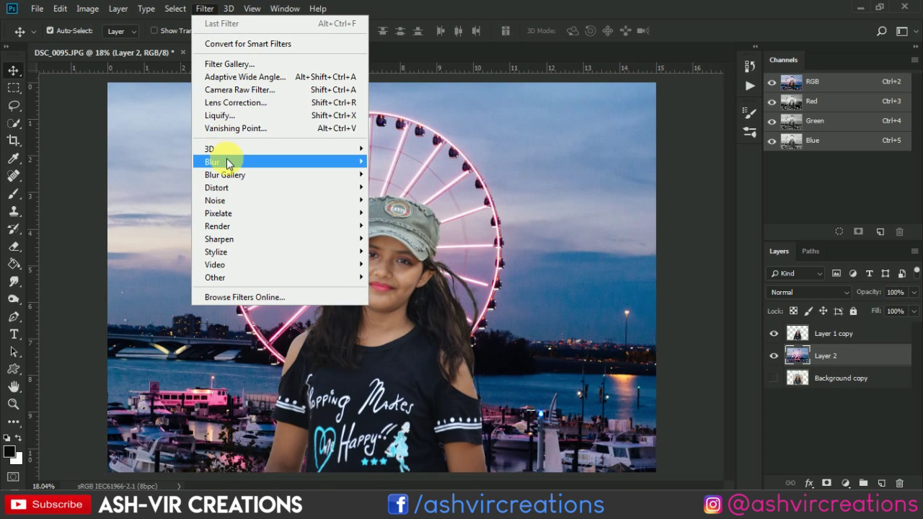
mouse_move(212, 161)
left_click(418, 226)
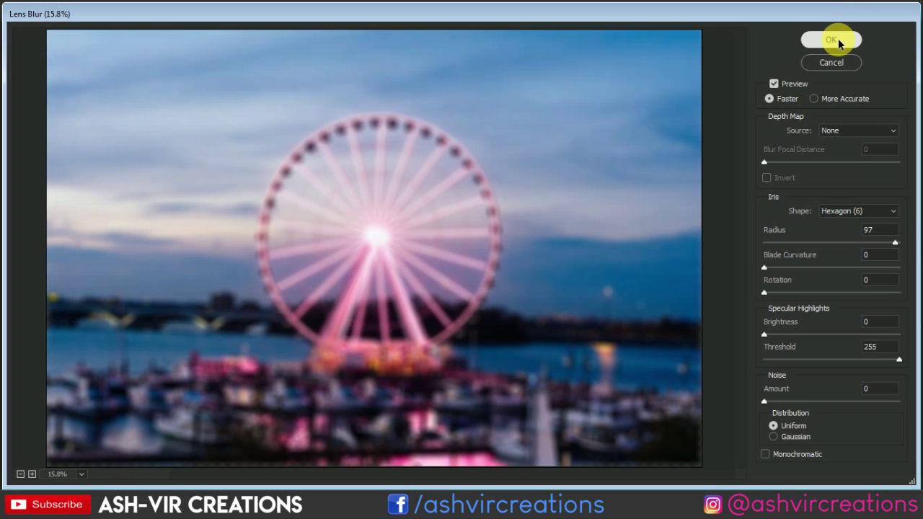
left_click(849, 211)
left_click(847, 263)
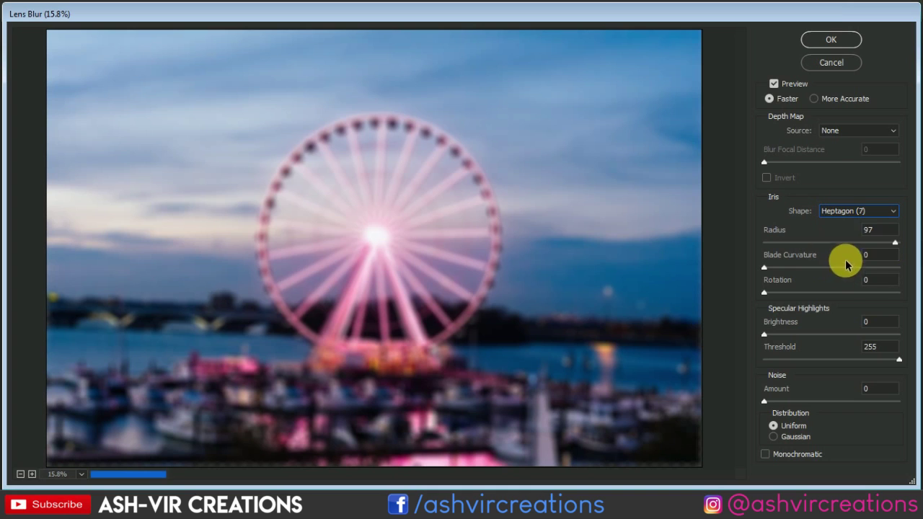
left_click(846, 217)
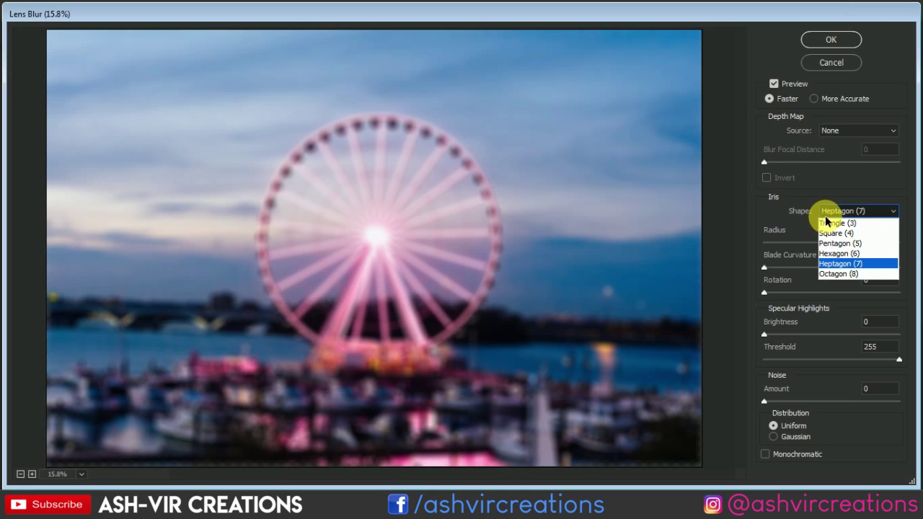
left_click(848, 275)
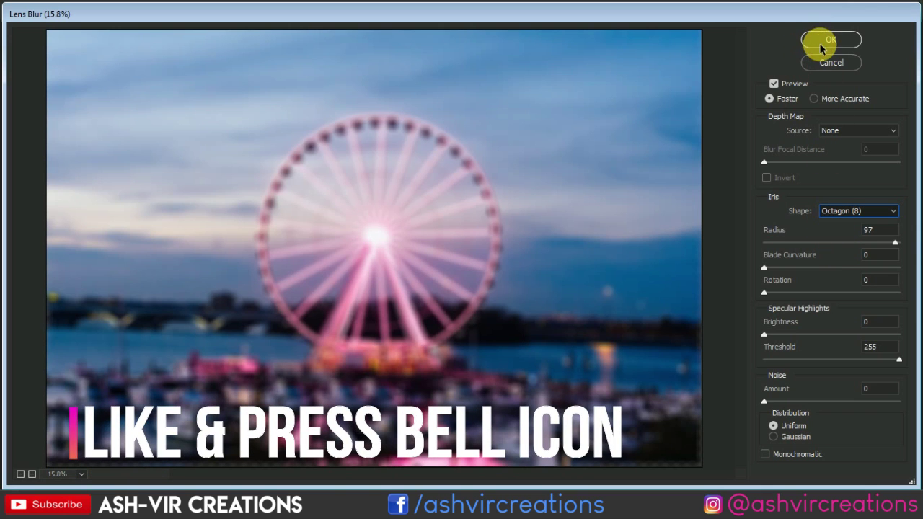
key("Return")
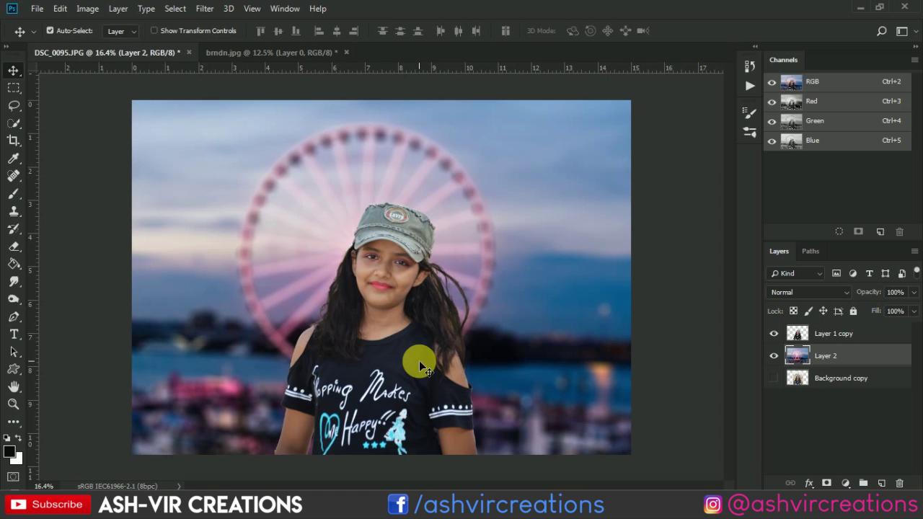
Merge Layer 1 copy with Layer 2, then undo the merge.
scroll(420, 361, "up", 1)
scroll(420, 363, "up", 1)
scroll(420, 363, "up", 1)
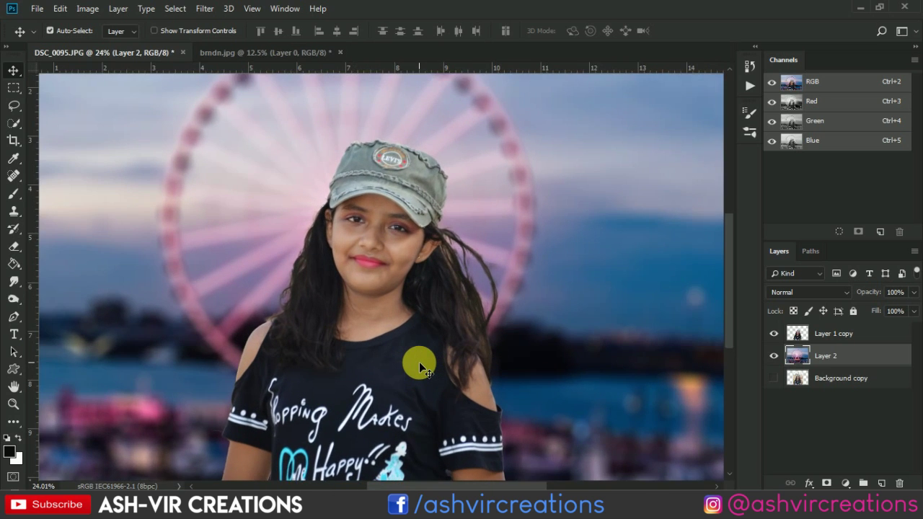
scroll(420, 362, "down", 2)
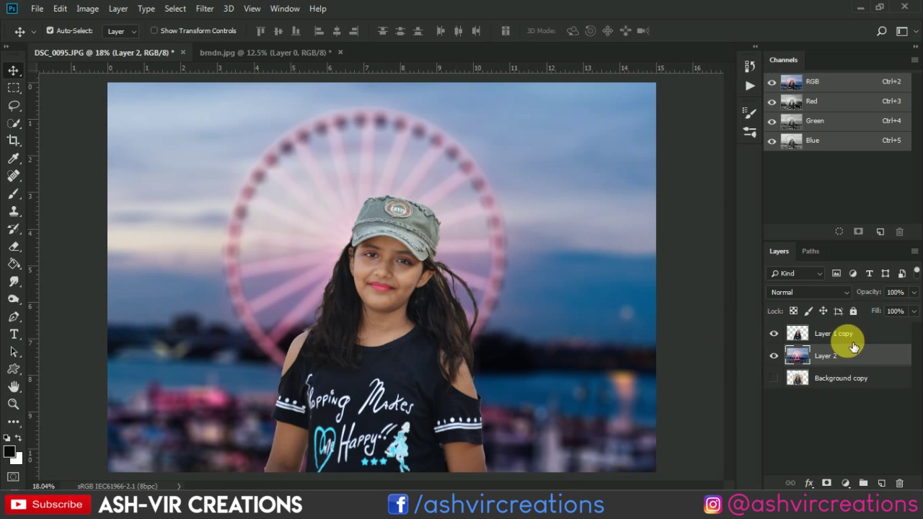
left_click(836, 336, "ctrl")
right_click(835, 333)
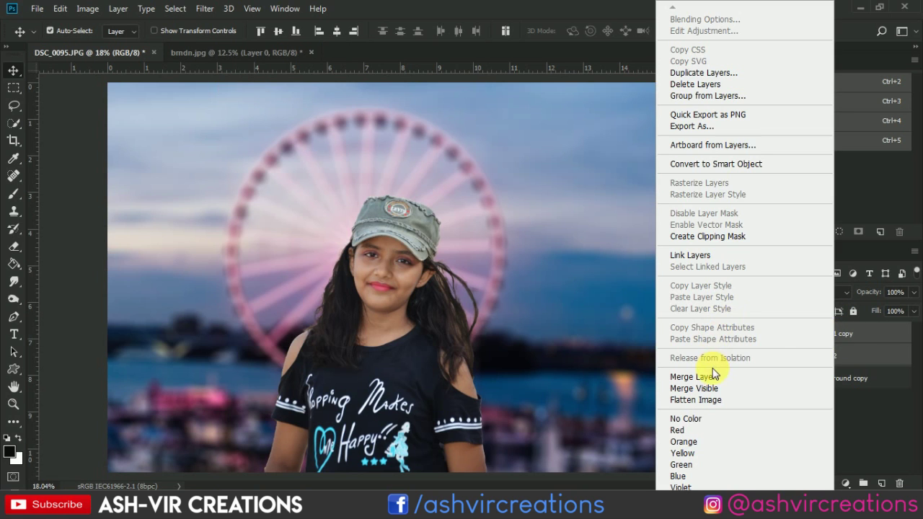
left_click(715, 377)
scroll(602, 306, "down", 2)
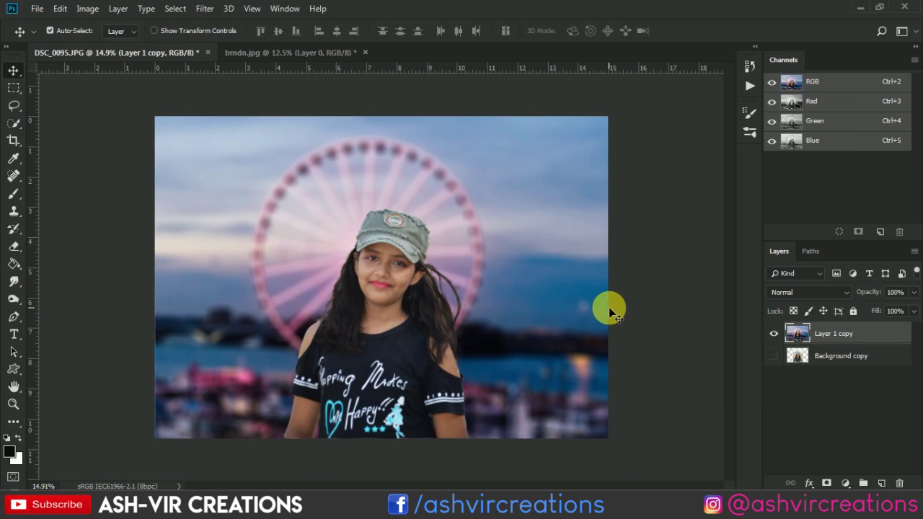
scroll(604, 307, "up", 1)
key("ctrl+z")
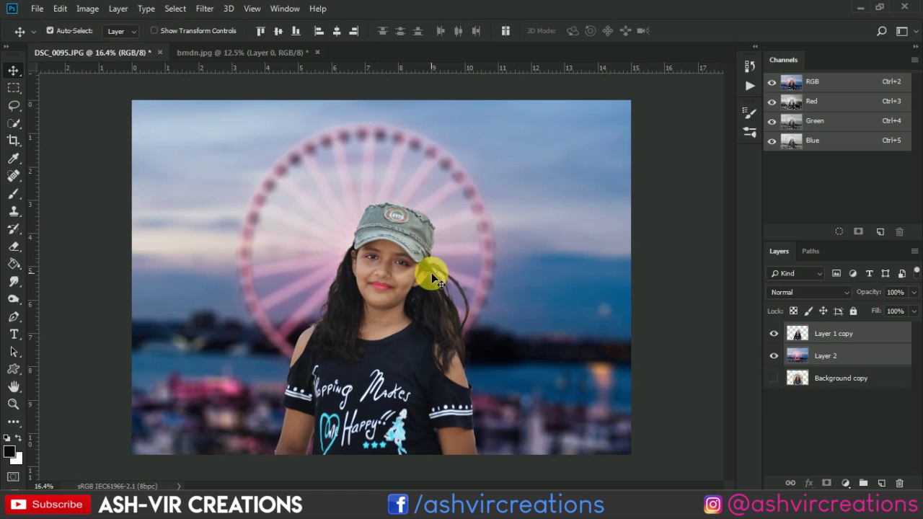
Duplicate Layer 1 copy as Layer 1 copy 2.
left_click(845, 339)
right_click(845, 339)
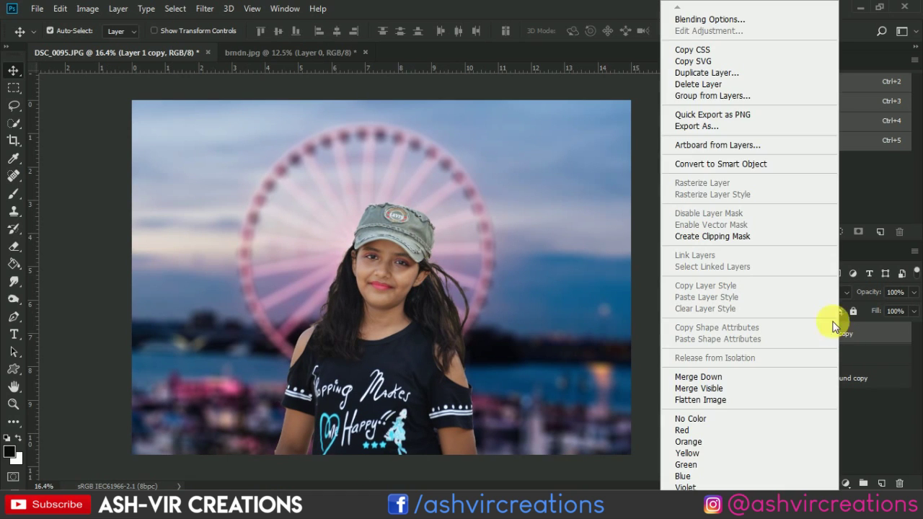
left_click(704, 74)
left_click(570, 130)
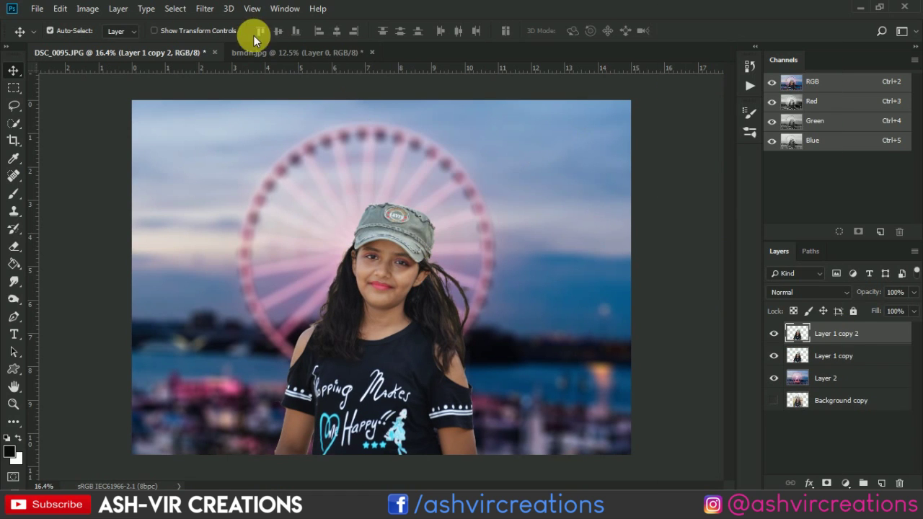
Apply a Surface Blur with radius 10 and threshold 15 to Layer 1 copy 2.
left_click(205, 10)
mouse_move(212, 162)
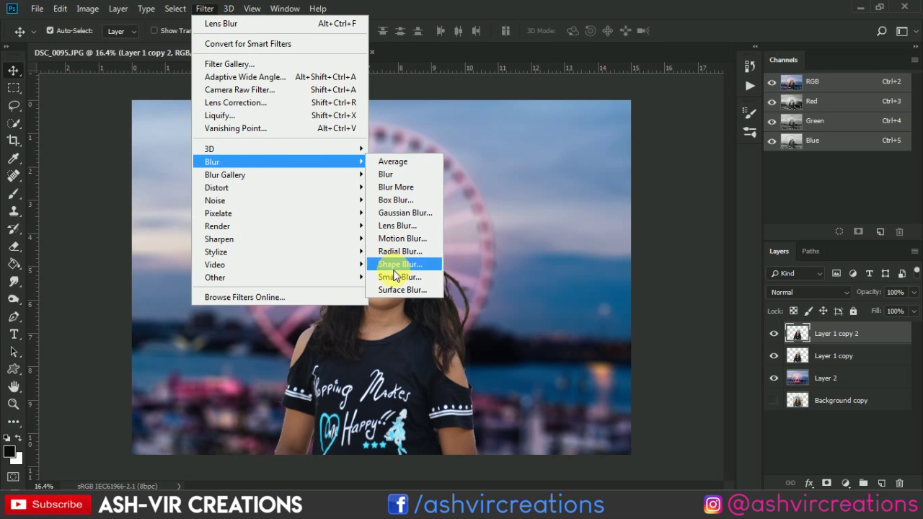
left_click(395, 289)
left_click_drag(426, 64, 596, 195)
left_click_drag(584, 270, 617, 224)
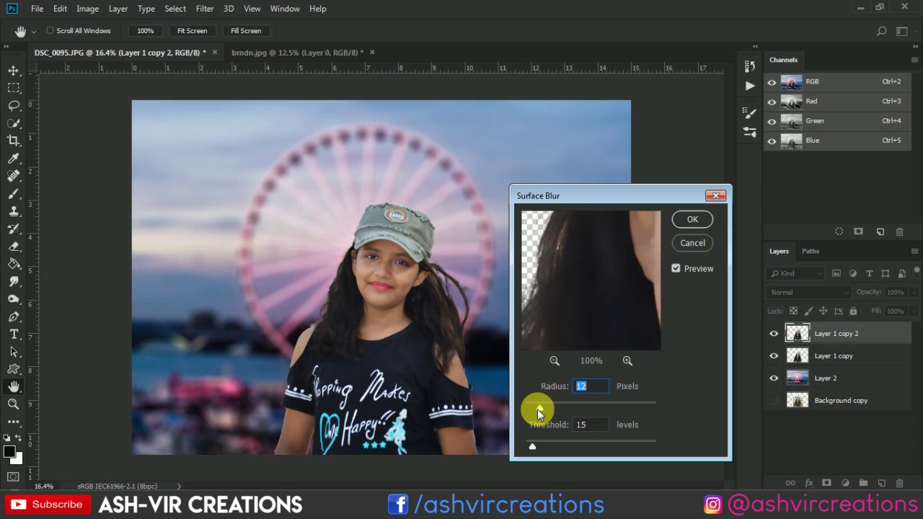
left_click(692, 219)
Toggle Layer 1 copy 2's visibility to compare the girl before and after smoothing.
scroll(439, 276, "up", 3)
scroll(404, 274, "up", 3)
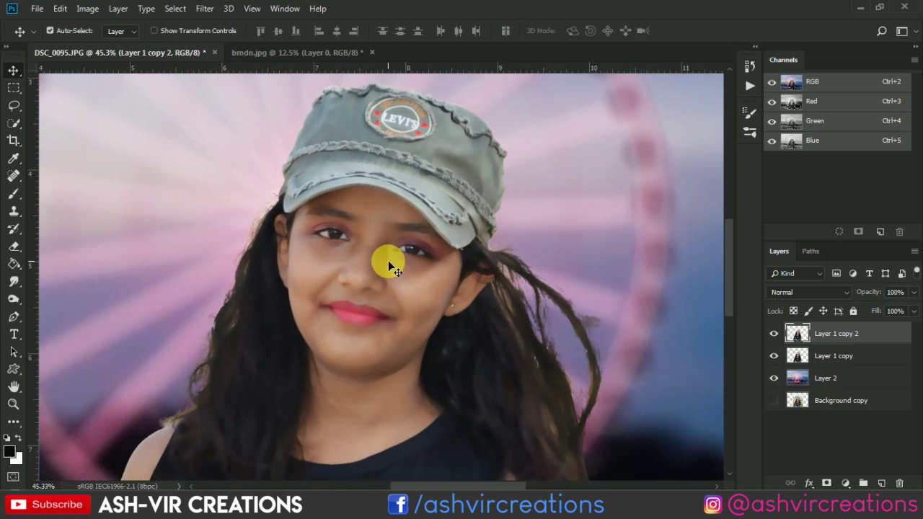
left_click(778, 333)
left_click(777, 334)
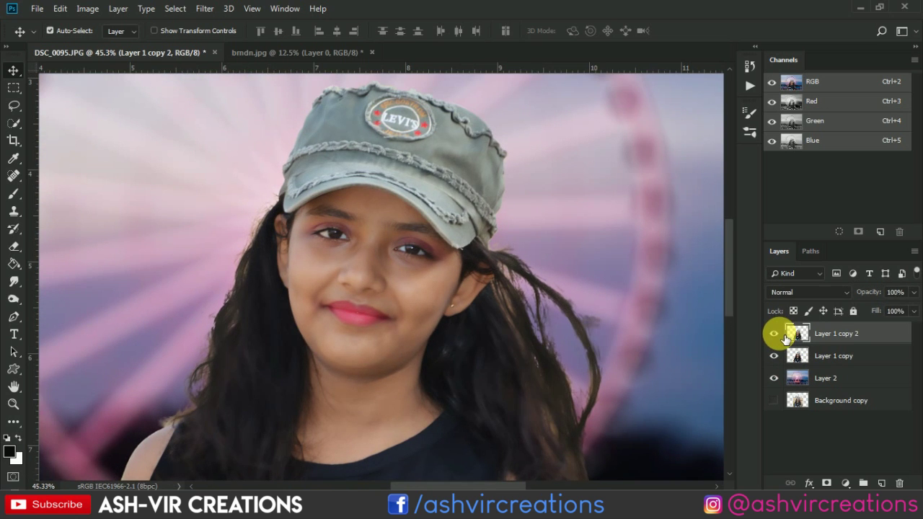
left_click(778, 334)
left_click(777, 334)
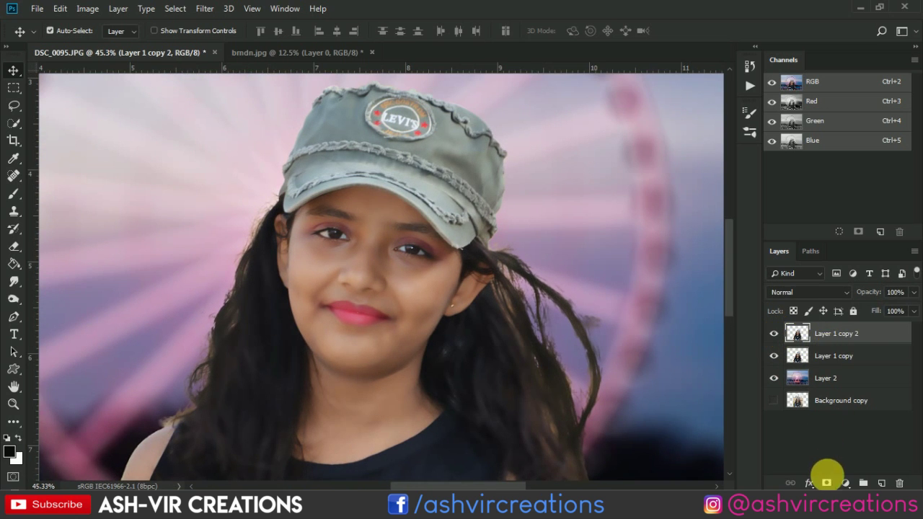
Target Layer 1 copy 2's layer mask and set the brush size to 70, then 80.
left_click(13, 193)
right_click(264, 235)
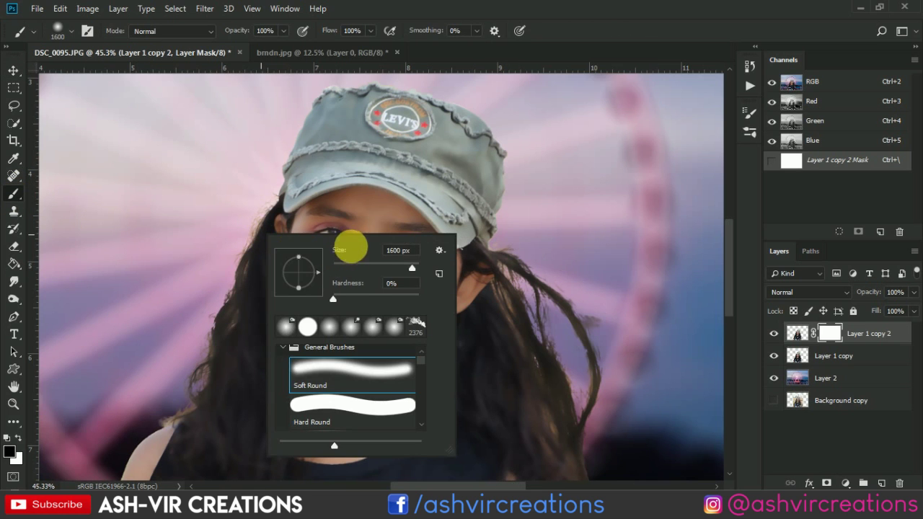
type("70")
key("Return")
scroll(366, 241, "up", 2)
scroll(364, 243, "up", 2)
scroll(346, 199, "up", 2)
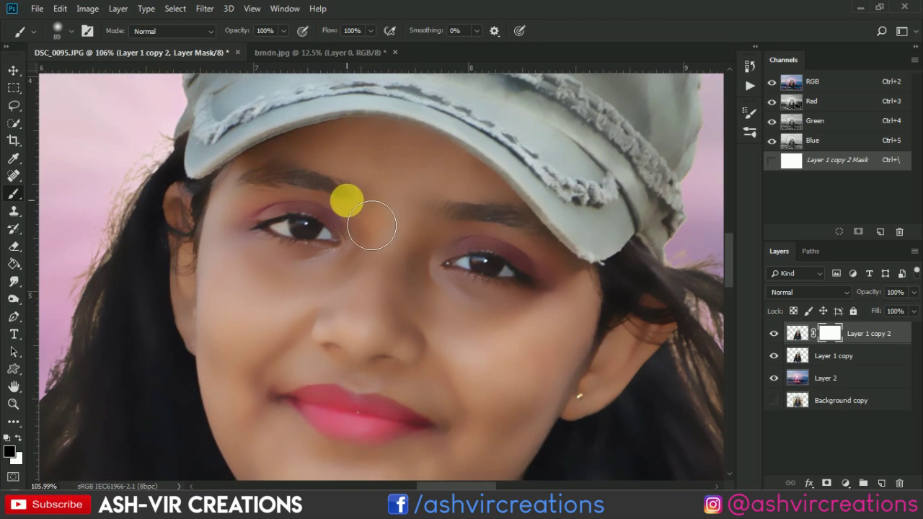
key("bracketright")
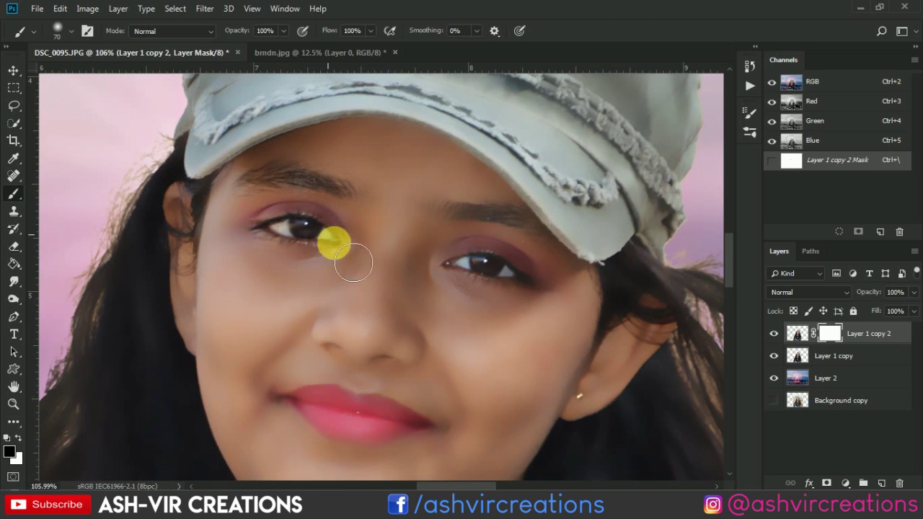
Paint the mask to restore original skin on the nose, lips, right eye and cheek.
mouse_move(380, 320)
left_mouse_down()
mouse_move(377, 343)
mouse_move(414, 367)
mouse_move(312, 361)
left_mouse_up()
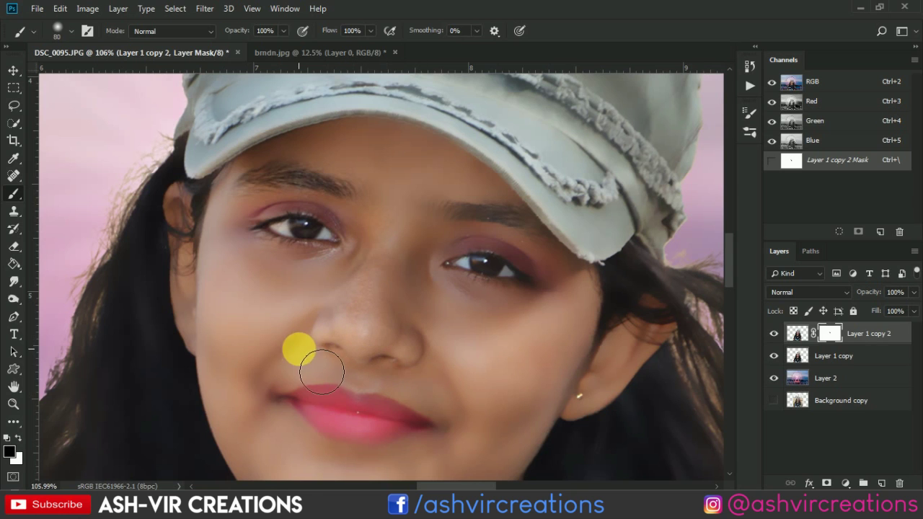
mouse_move(337, 438)
left_mouse_down()
mouse_move(421, 444)
mouse_move(352, 407)
mouse_move(359, 381)
mouse_move(305, 426)
mouse_move(427, 440)
mouse_move(461, 280)
mouse_move(570, 231)
mouse_move(545, 263)
left_mouse_up()
left_click_drag(461, 356, 447, 267)
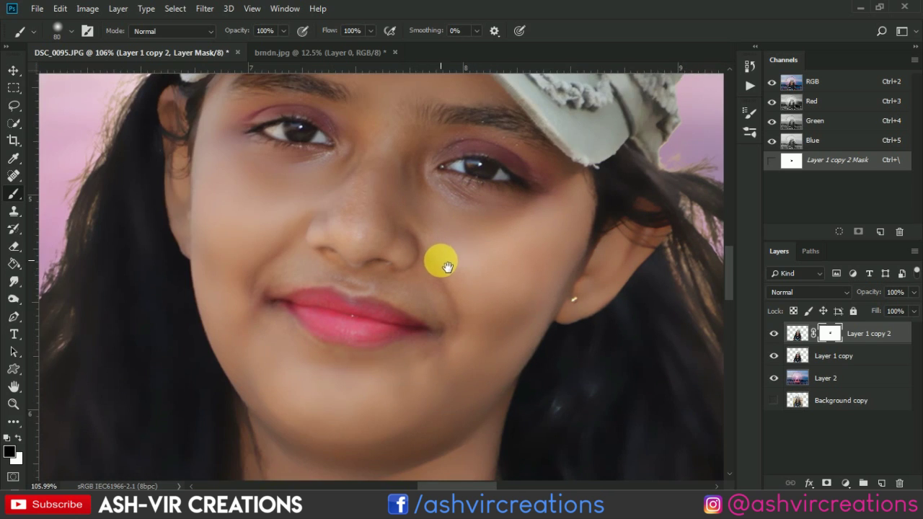
scroll(447, 267, "down", 3)
scroll(542, 247, "up", 2)
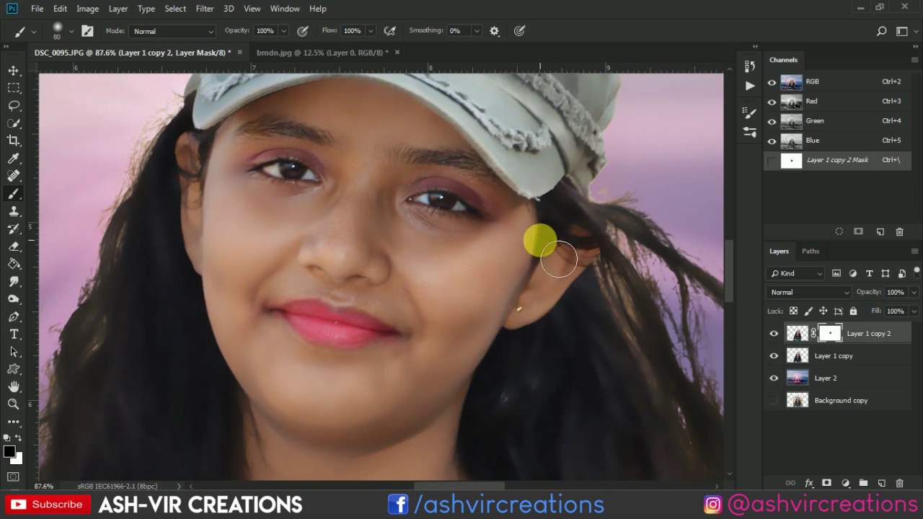
mouse_move(558, 258)
left_mouse_down()
mouse_move(442, 325)
mouse_move(465, 284)
mouse_move(450, 346)
mouse_move(469, 365)
mouse_move(268, 255)
mouse_move(241, 267)
mouse_move(262, 324)
mouse_move(330, 417)
mouse_move(282, 362)
mouse_move(348, 331)
left_mouse_up()
scroll(349, 331, "down", 3)
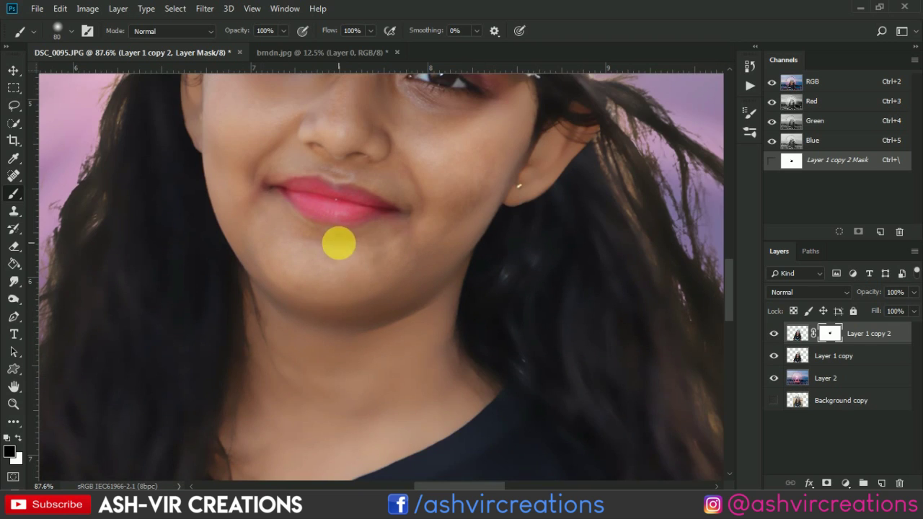
scroll(356, 261, "down", 1)
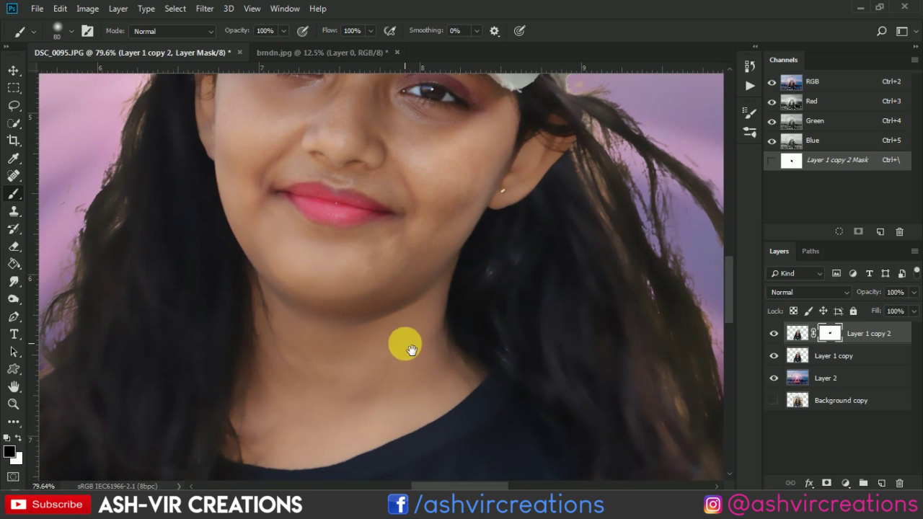
left_click_drag(222, 152, 248, 224)
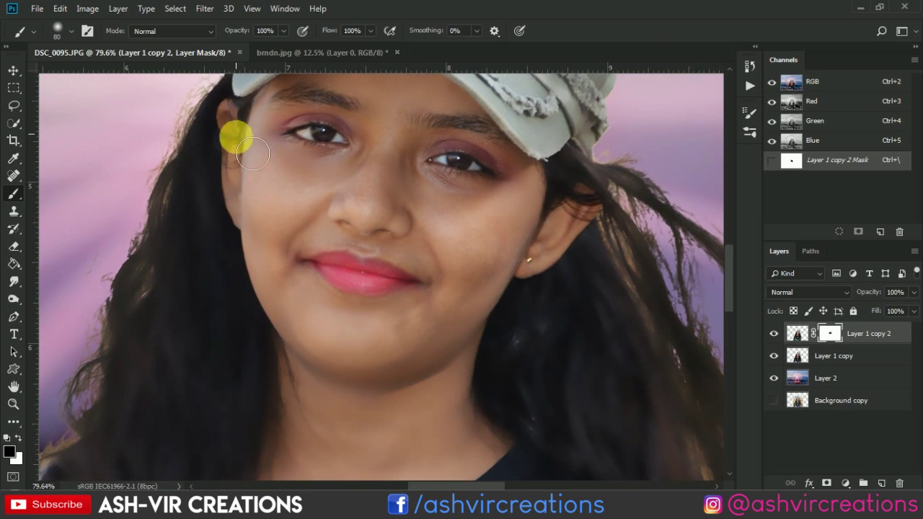
scroll(231, 331, "down", 2)
scroll(231, 305, "up", 1)
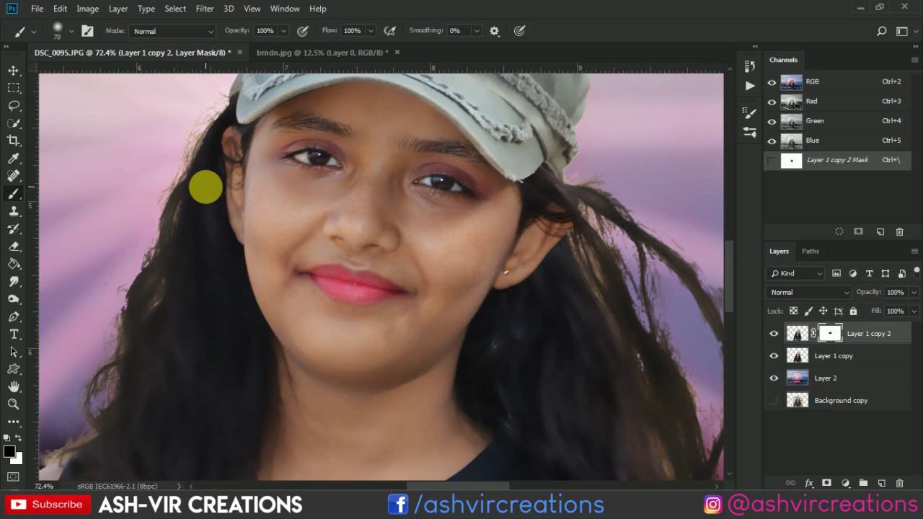
Enlarge the brush to 125 and paint back the hair strands on the right.
key("bracketright")
key("bracketright")
key("bracketright")
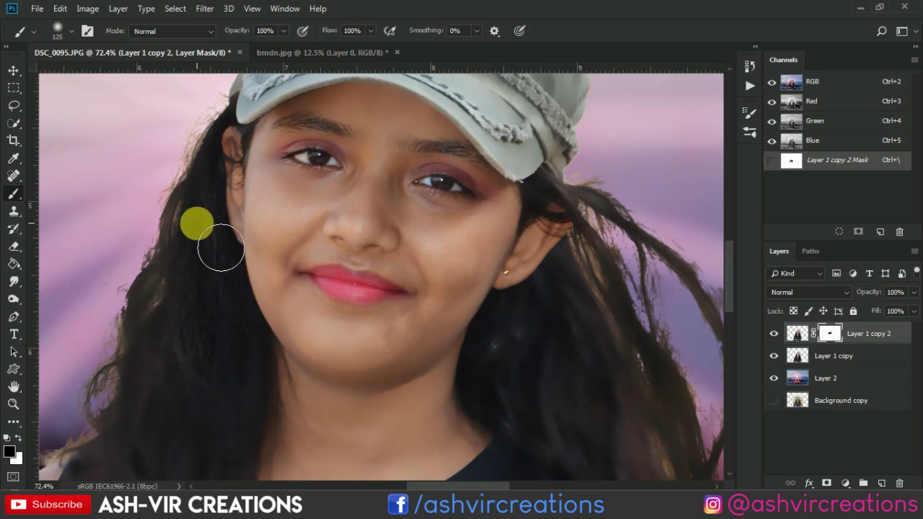
left_click_drag(184, 440, 194, 371)
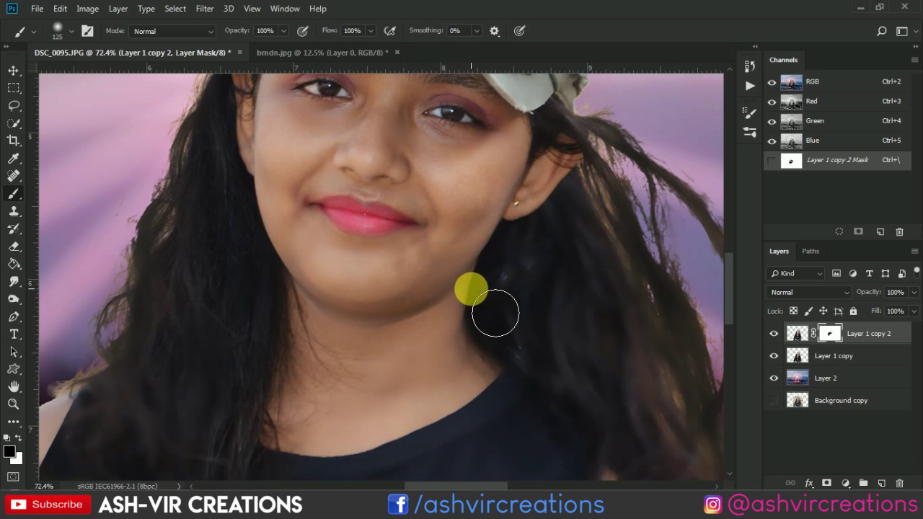
left_click_drag(392, 359, 479, 283)
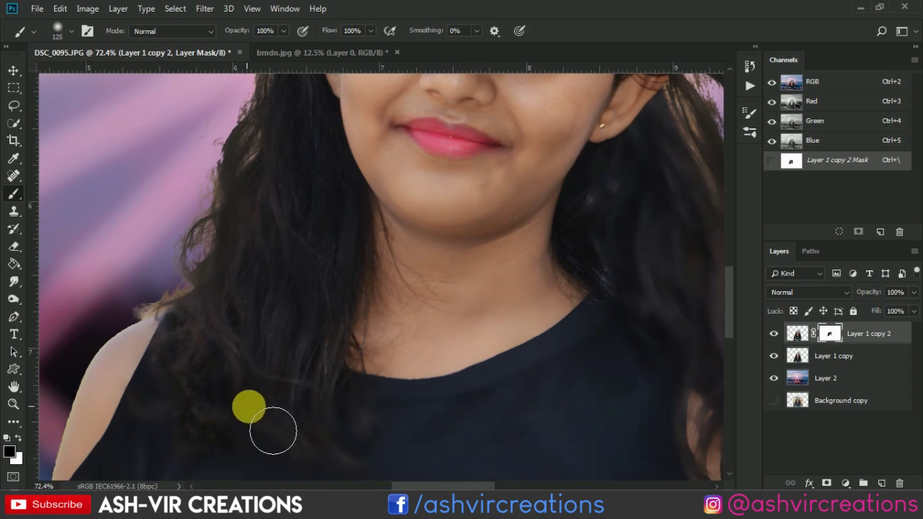
scroll(324, 455, "down", 2)
scroll(317, 332, "up", 2)
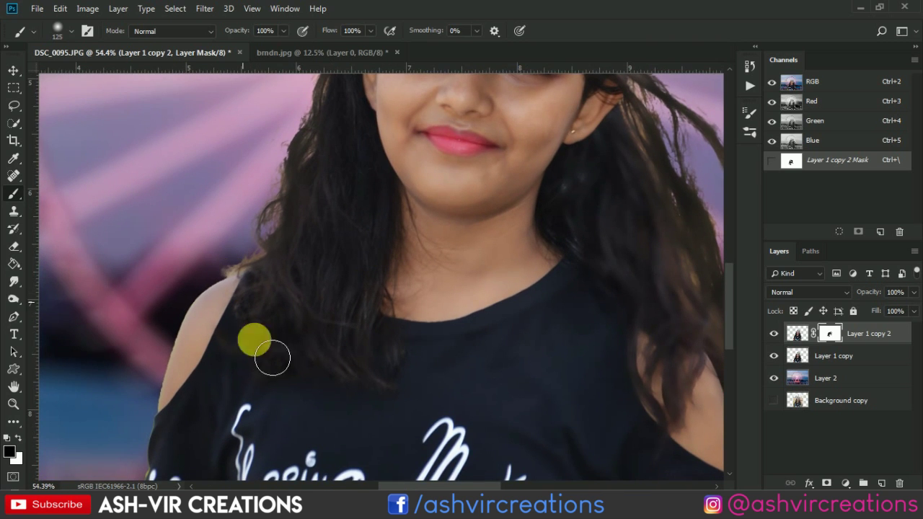
scroll(416, 391, "down", 2)
left_click_drag(449, 392, 312, 325)
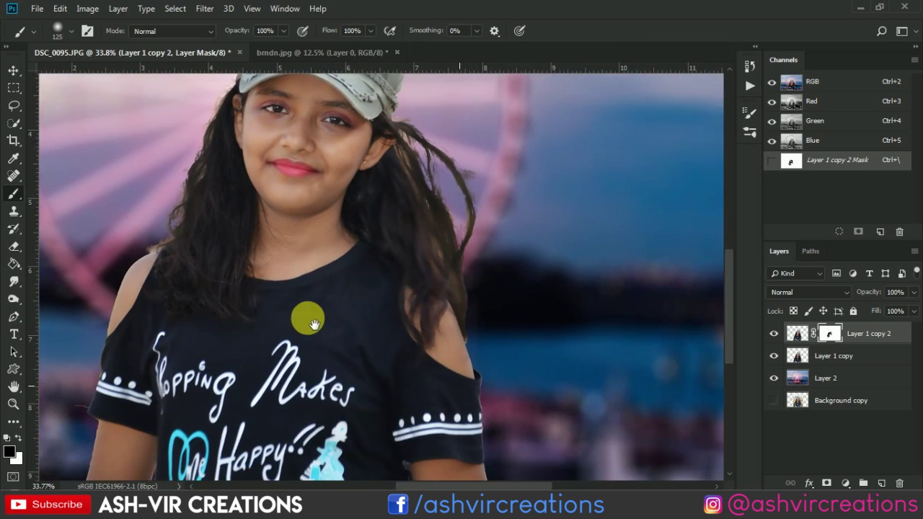
scroll(314, 324, "up", 3)
scroll(396, 315, "up", 1)
scroll(422, 356, "up", 2)
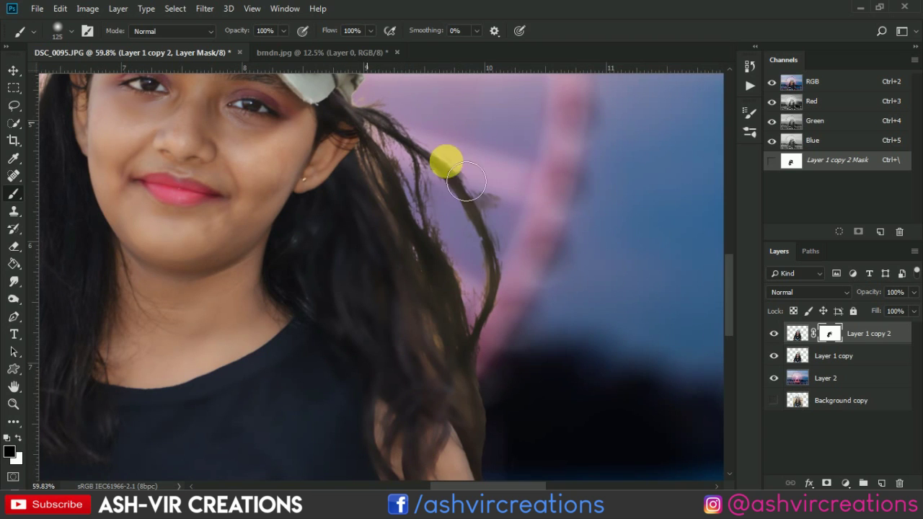
mouse_move(466, 182)
left_mouse_down()
mouse_move(495, 200)
mouse_move(484, 272)
mouse_move(380, 185)
mouse_move(357, 250)
mouse_move(382, 344)
mouse_move(339, 212)
mouse_move(323, 295)
mouse_move(340, 225)
mouse_move(325, 209)
mouse_move(392, 364)
left_mouse_up()
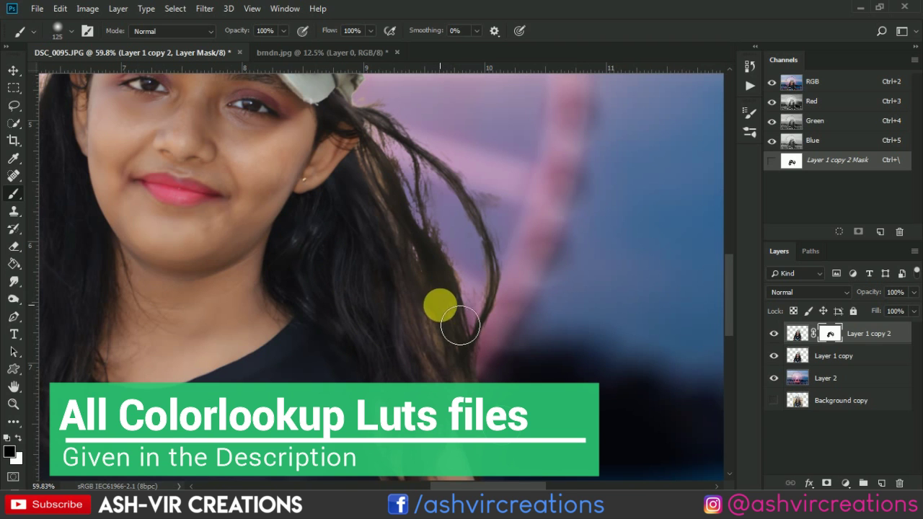
Toggle the smoothed layer's visibility to compare the hair edge before and after.
scroll(441, 308, "down", 4)
scroll(449, 313, "down", 1)
left_click_drag(449, 313, 468, 373)
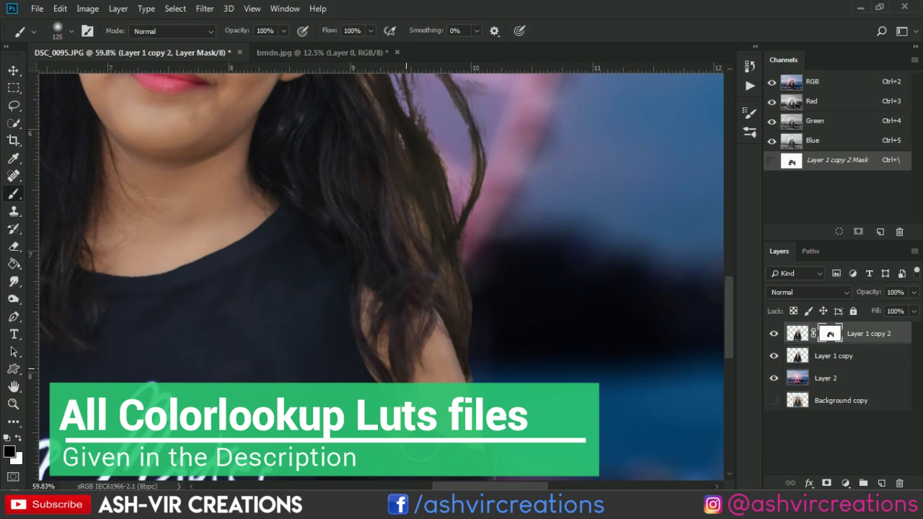
scroll(382, 274, "down", 2)
scroll(103, 195, "up", 2)
scroll(144, 216, "up", 2)
scroll(715, 332, "up", 1)
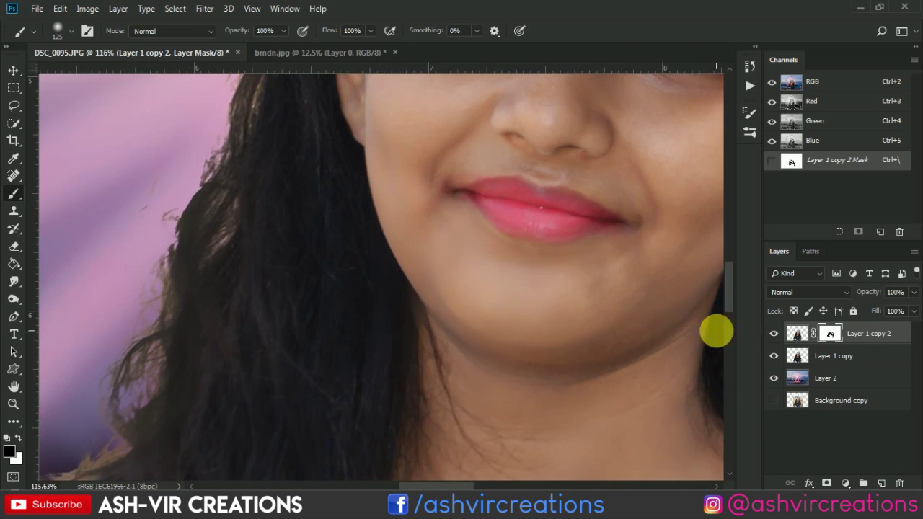
left_click(774, 334)
left_click(773, 334)
left_click(773, 334)
left_click(774, 334)
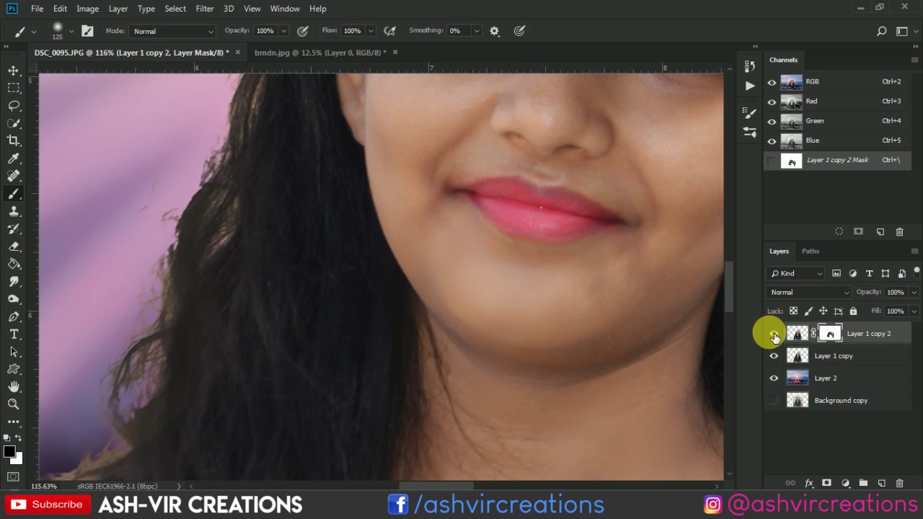
left_click(773, 335)
left_click(774, 335)
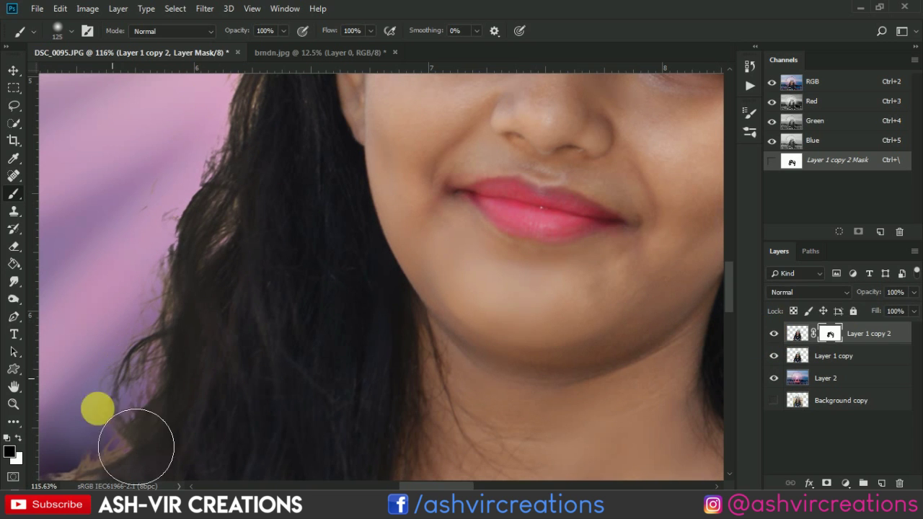
Go over the lower-left hair, T-shirt, face and cap areas of the mask.
mouse_move(186, 374)
left_mouse_down()
mouse_move(337, 273)
mouse_move(378, 197)
left_mouse_up()
scroll(505, 329, "down", 2)
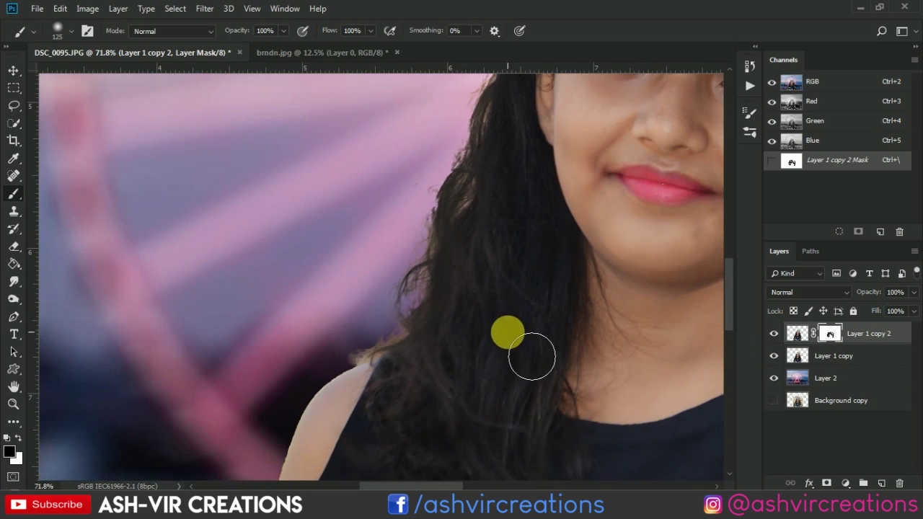
left_click_drag(505, 329, 252, 7)
scroll(361, 243, "down", 3)
left_click_drag(356, 241, 624, 295)
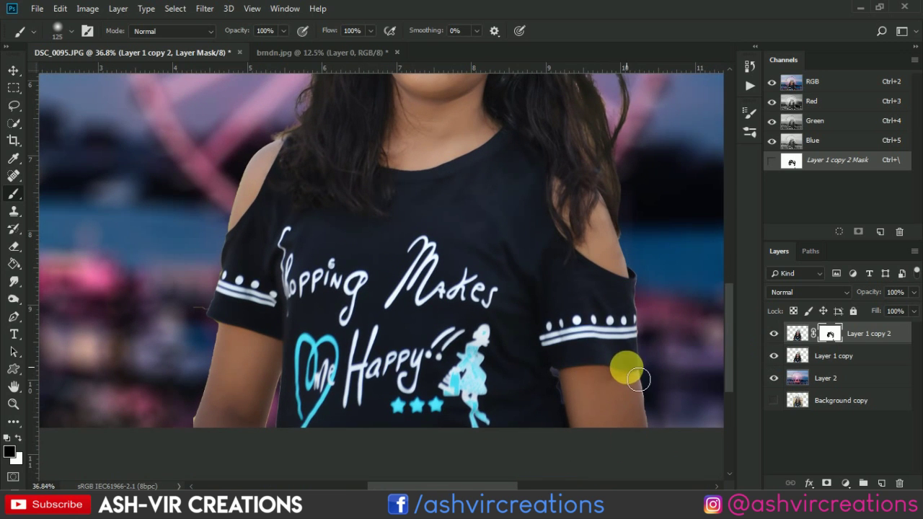
left_click_drag(483, 236, 432, 423)
scroll(406, 207, "up", 1)
scroll(301, 299, "up", 1)
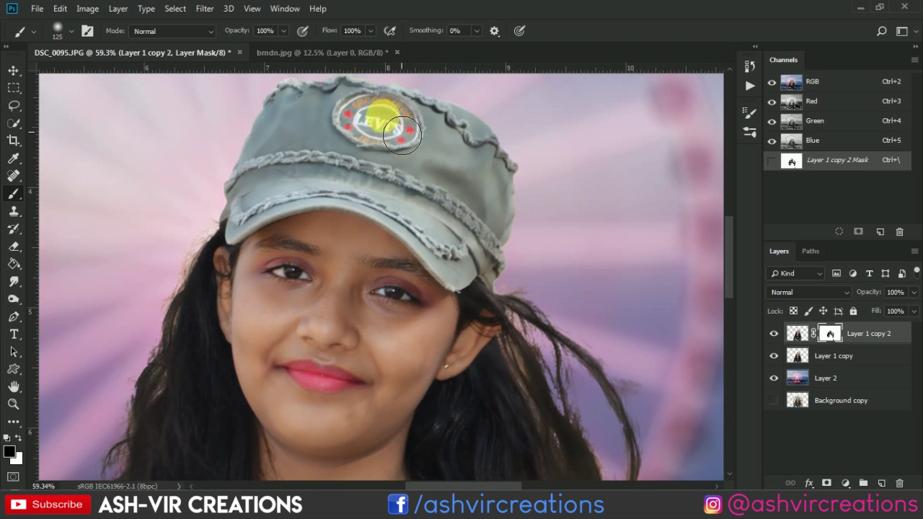
scroll(392, 169, "down", 1)
scroll(392, 169, "down", 1)
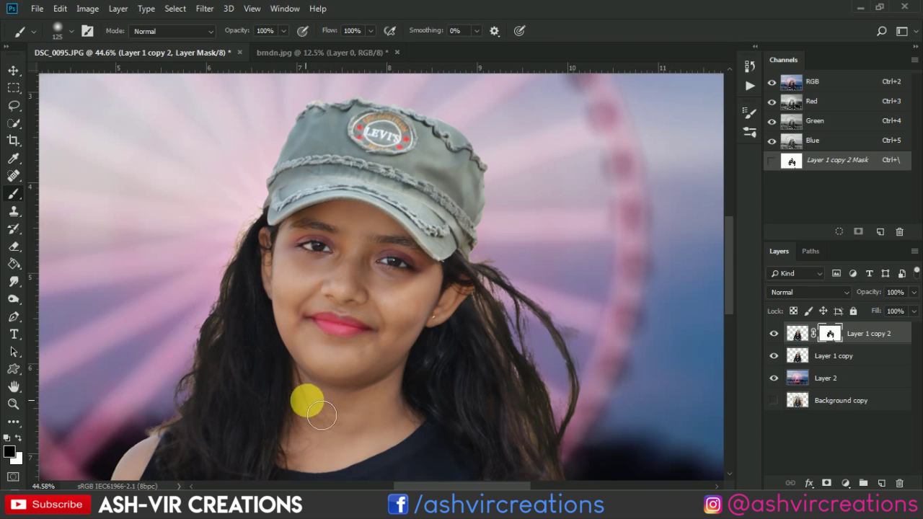
Apply Sharpen to Layer 1 copy and merge it into Layer 1 copy 2.
left_click(847, 355)
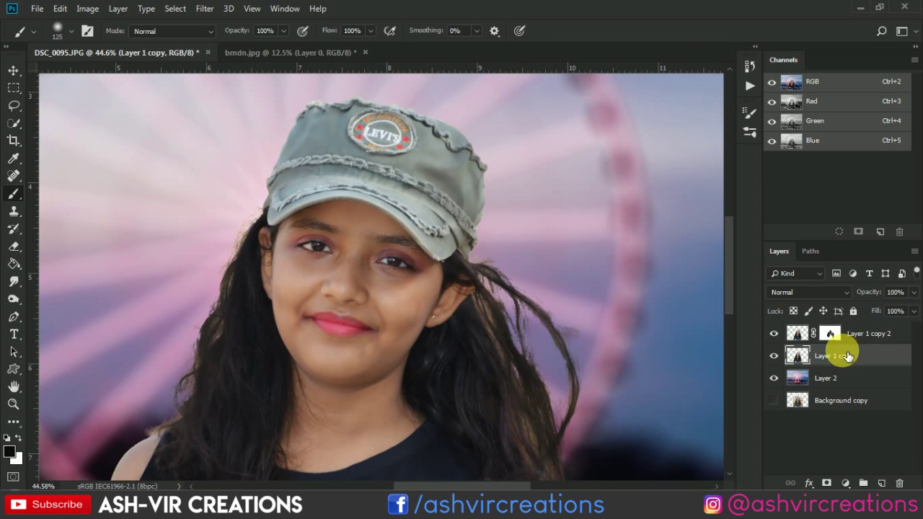
left_click(205, 8)
left_click(387, 252)
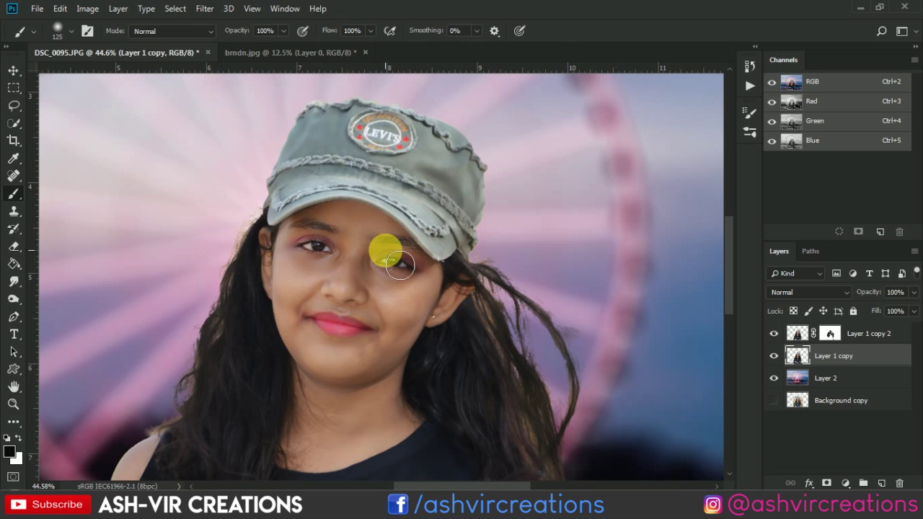
key("v")
right_click(870, 341)
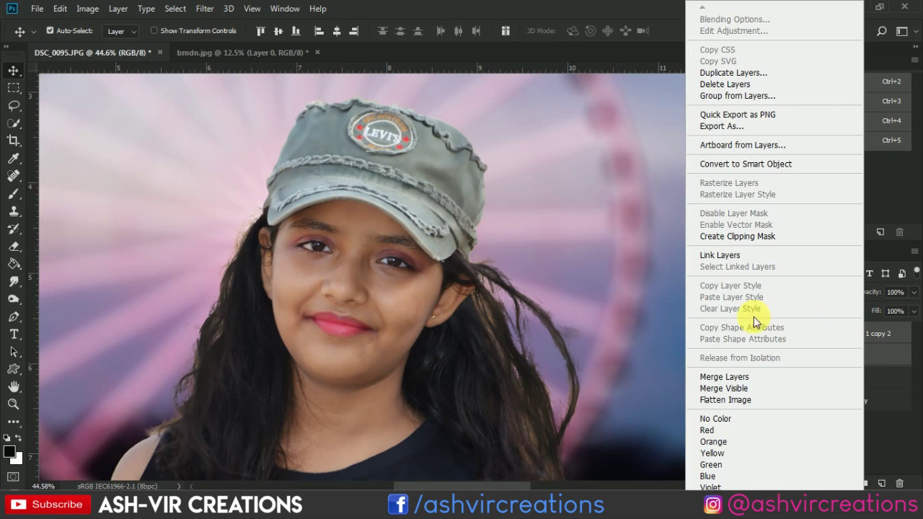
left_click(692, 377)
Set up the Eraser with a Hard Round brush, zoomed in on the shoulder.
scroll(353, 268, "up", 3)
mouse_move(354, 268)
left_mouse_down()
mouse_move(470, 229)
mouse_move(506, 163)
left_mouse_up()
left_click(14, 158)
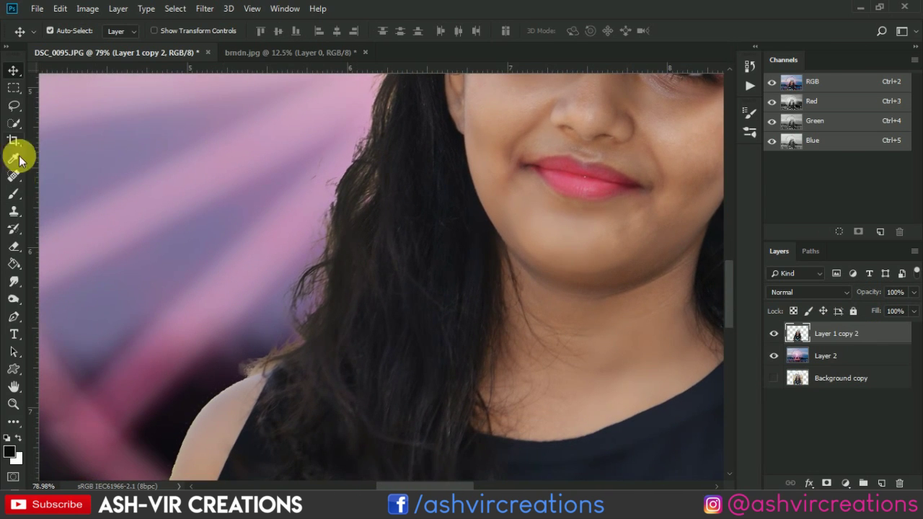
left_click(14, 249)
right_click(170, 320)
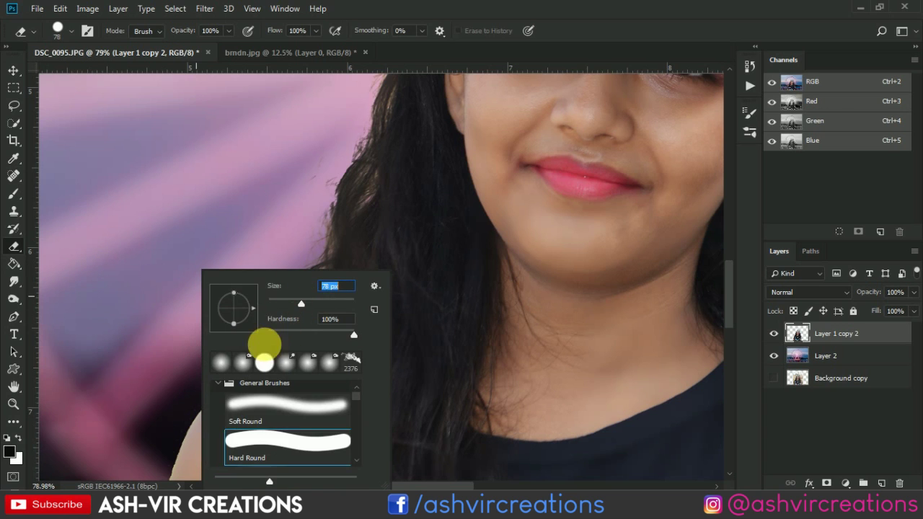
double_click(286, 364)
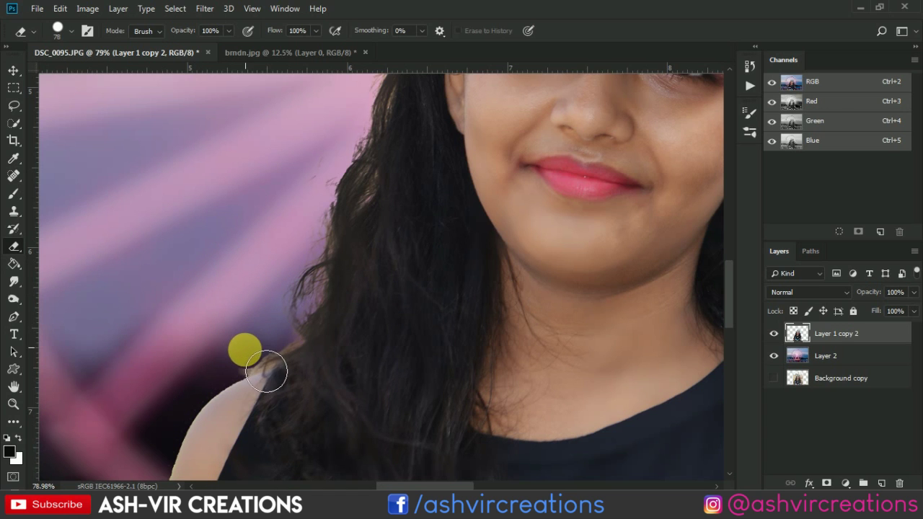
Erase leftover fringe along the shoulder edge and the arm's left edge.
left_click_drag(230, 393, 265, 313)
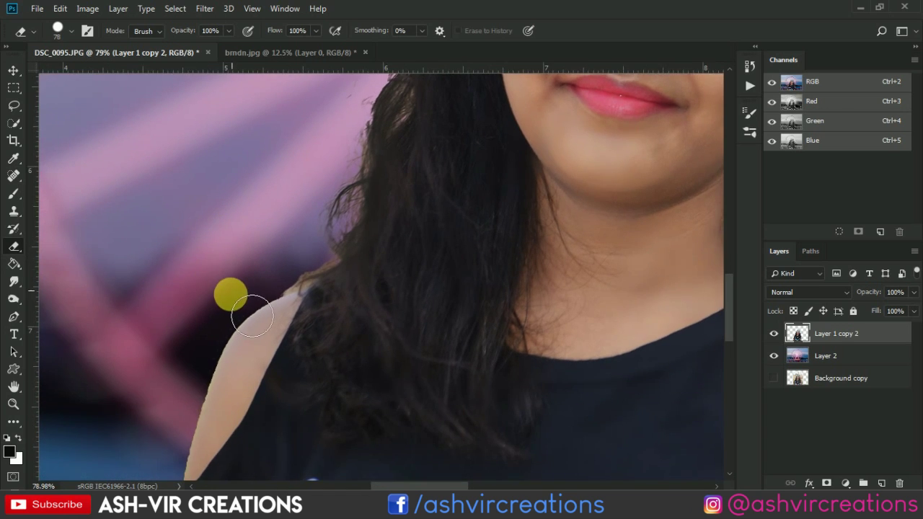
left_click_drag(237, 257, 259, 288)
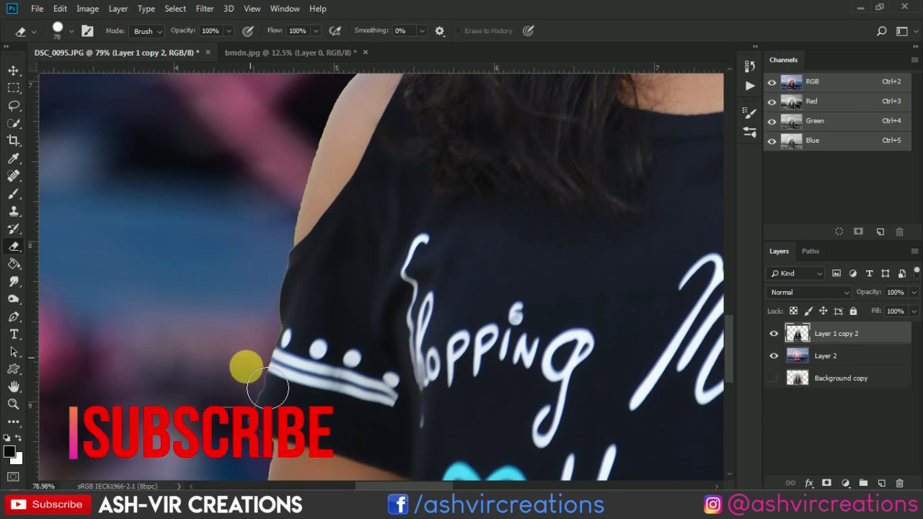
left_click_drag(281, 350, 249, 450)
left_click_drag(256, 420, 264, 362)
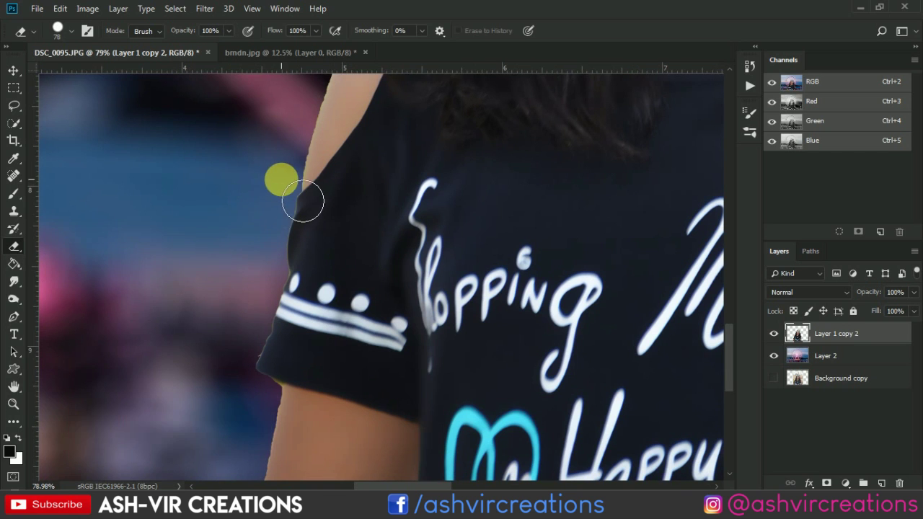
scroll(271, 425, "up", 5)
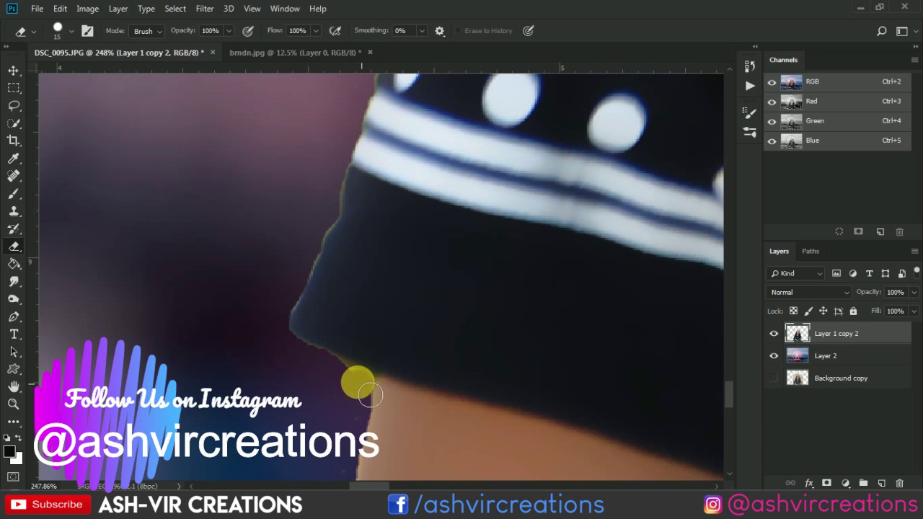
scroll(369, 394, "down", 3)
scroll(323, 370, "down", 2)
scroll(330, 385, "down", 3)
scroll(274, 365, "up", 2)
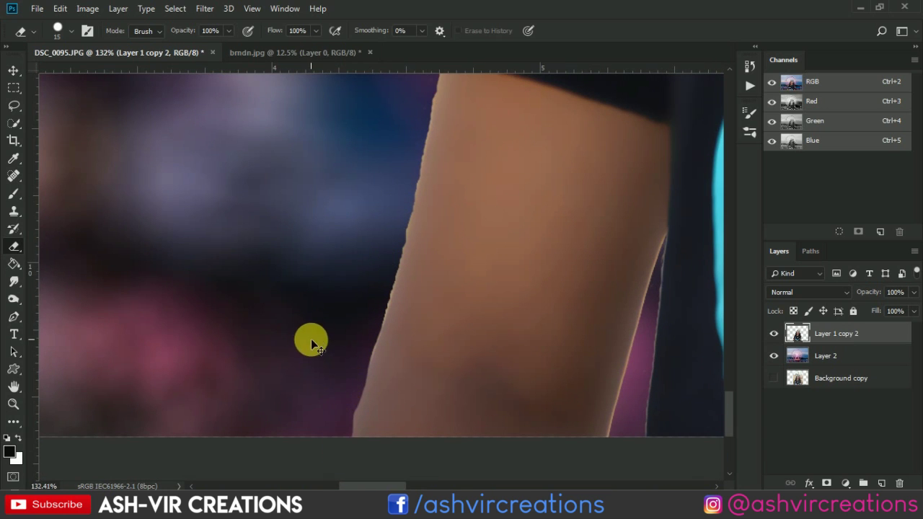
left_click_drag(392, 295, 364, 390)
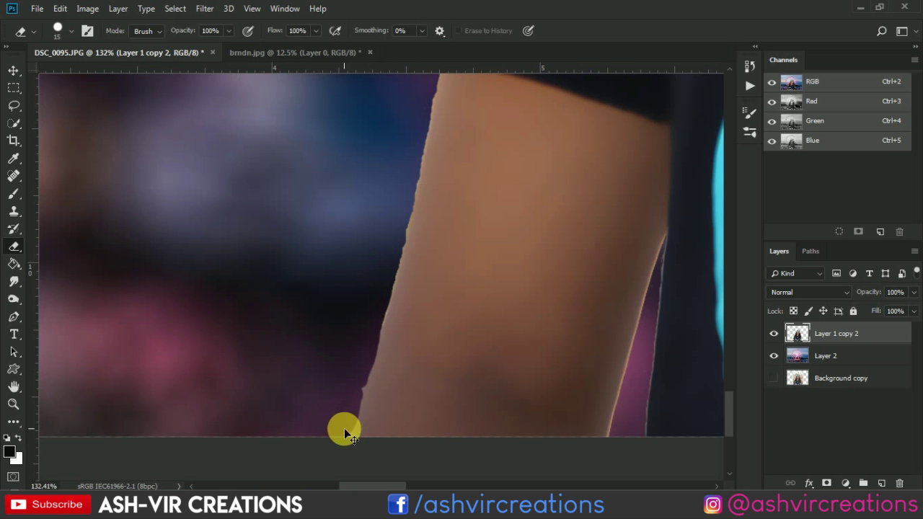
scroll(156, 296, "up", 2)
scroll(253, 247, "down", 1)
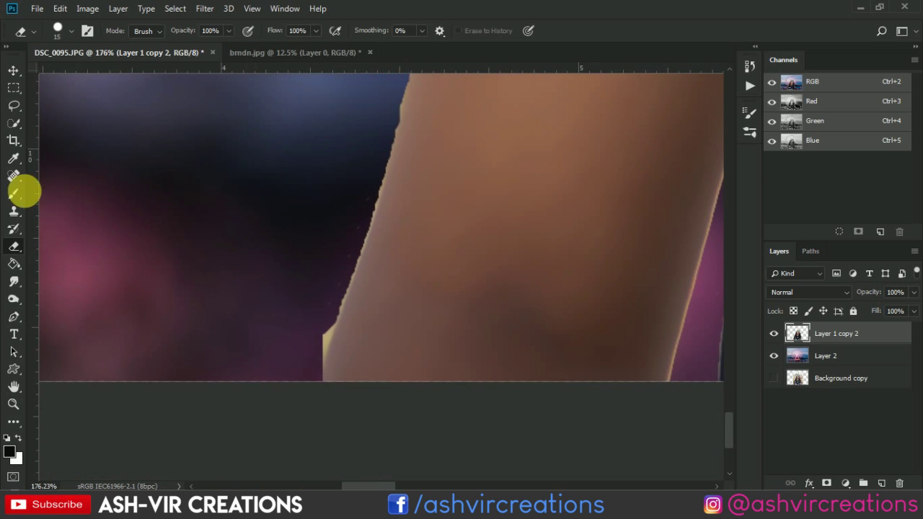
Trace the left arm's edge with the Pen tool and make it a selection with Feather 0.
left_click(15, 319)
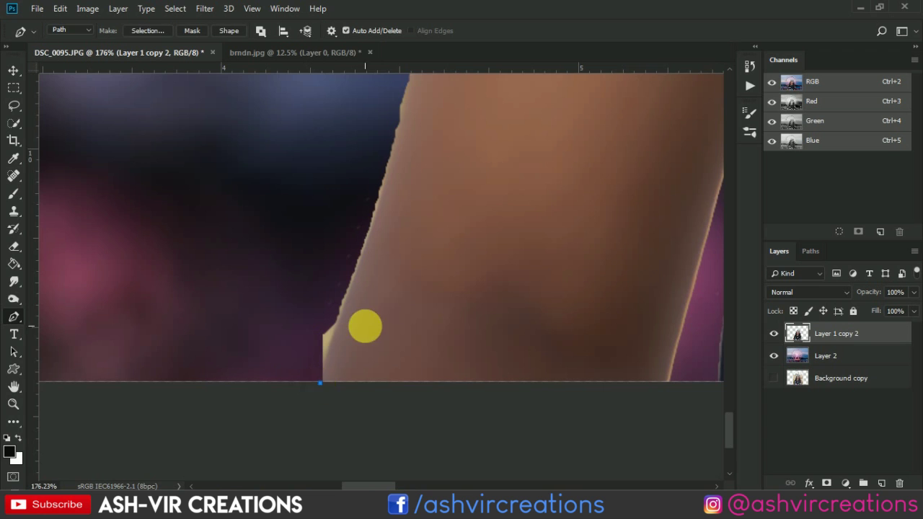
scroll(365, 325, "down", 2)
mouse_move(360, 122)
left_mouse_down()
mouse_move(372, 76)
mouse_move(383, 78)
left_mouse_up()
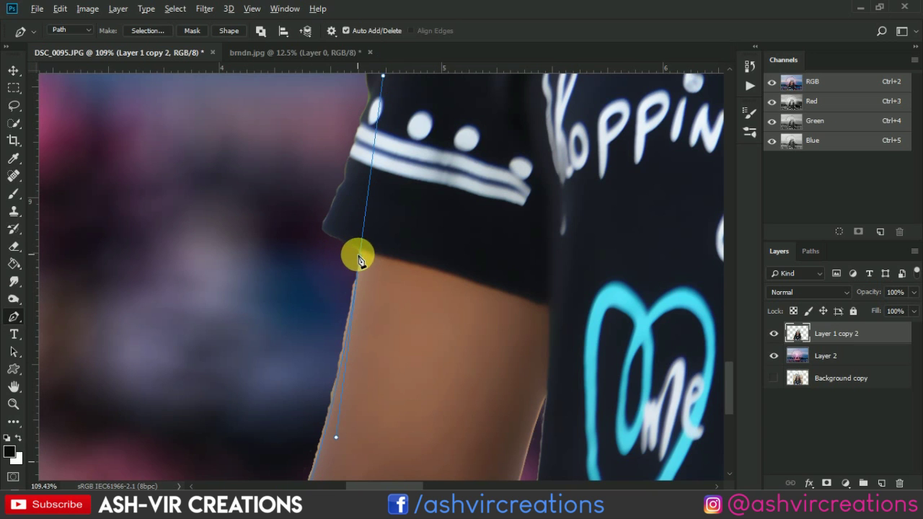
scroll(360, 259, "down", 3)
left_click(296, 395)
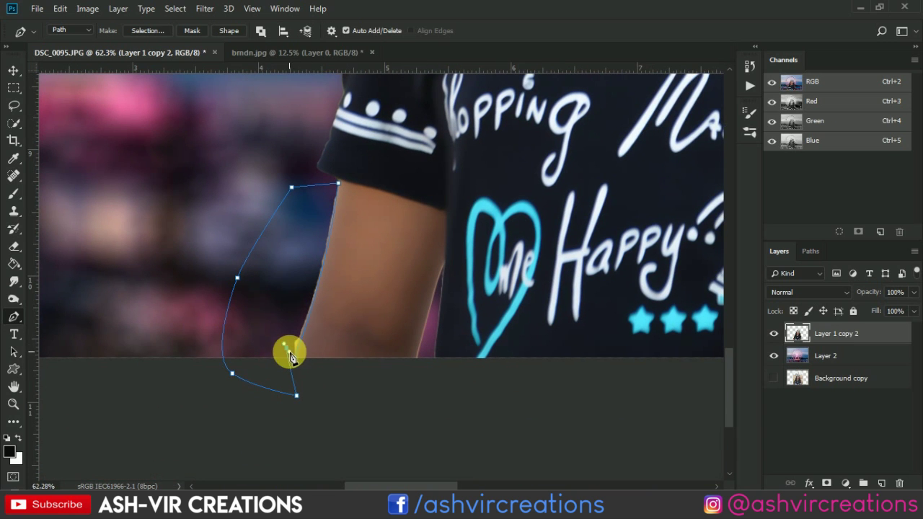
right_click(282, 278)
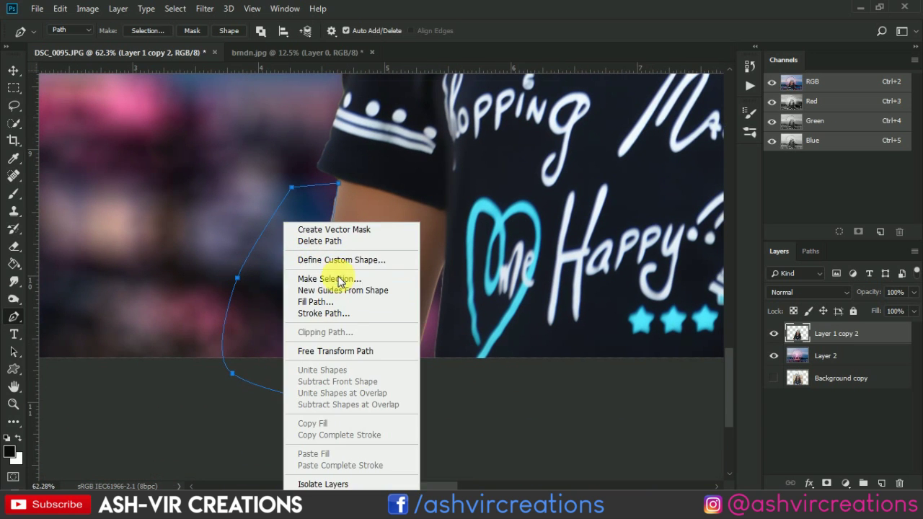
left_click(310, 274)
left_click(532, 121)
Trace a curved Pen path along the right arm's edge.
scroll(354, 273, "down", 1)
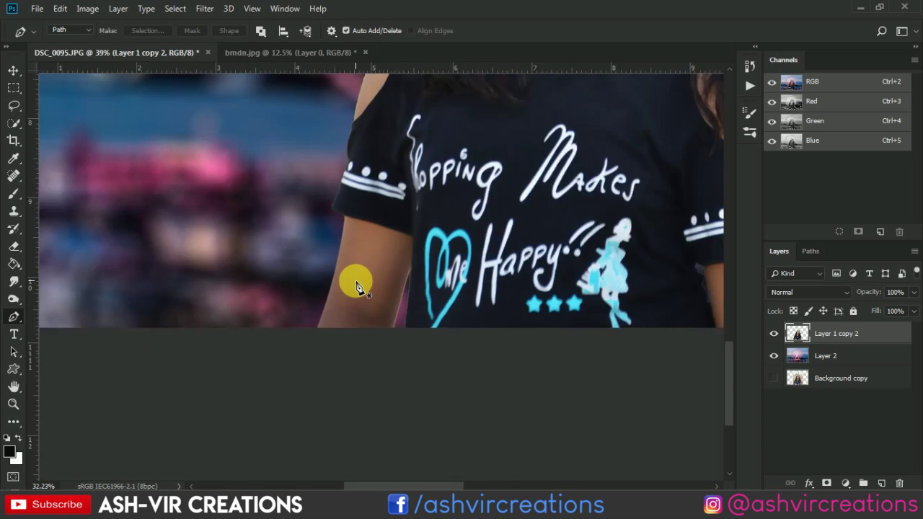
scroll(385, 309, "up", 2)
scroll(432, 247, "up", 3)
scroll(406, 238, "up", 2)
scroll(433, 252, "right", 3)
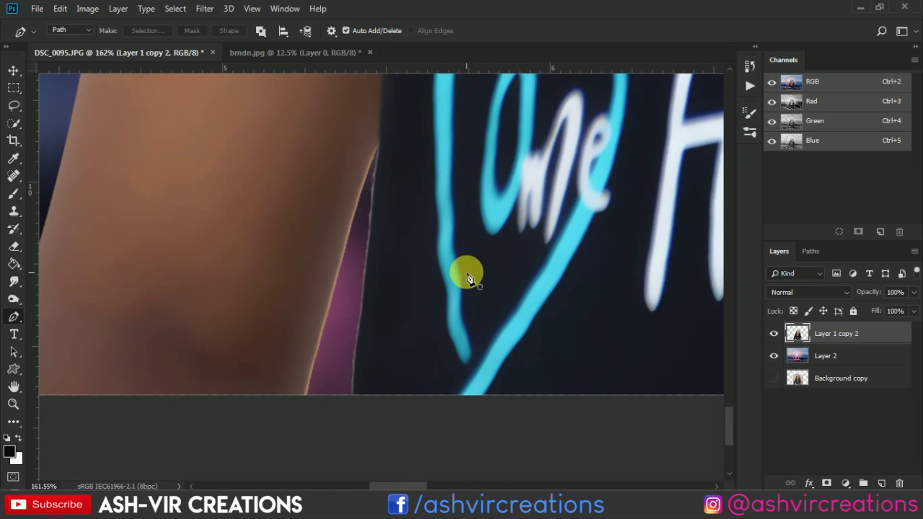
scroll(531, 360, "right", 5)
scroll(536, 217, "right", 5)
scroll(280, 348, "up", 1)
scroll(280, 348, "down", 3)
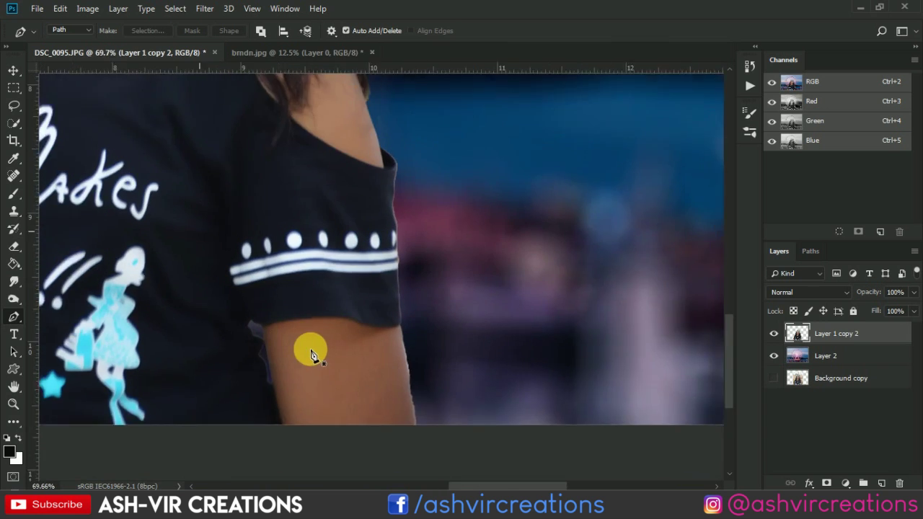
scroll(309, 350, "up", 3)
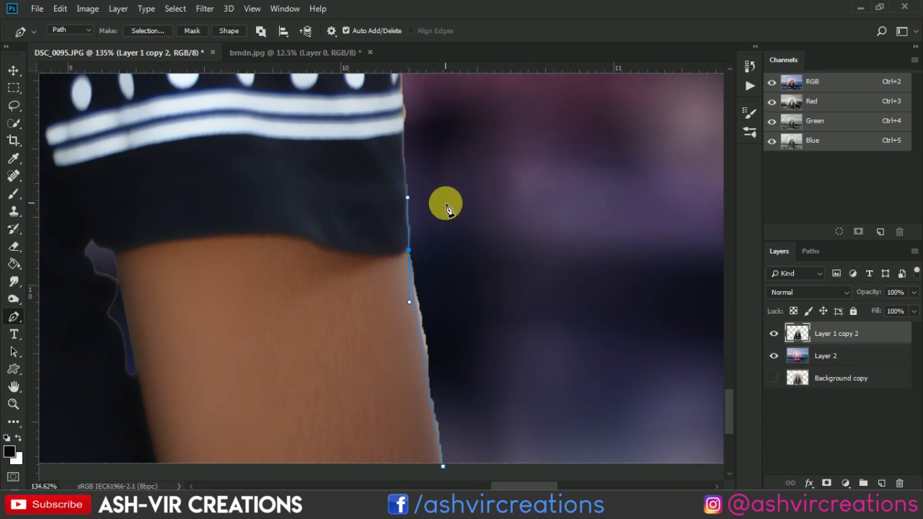
scroll(432, 303, "up", 5)
left_click_drag(404, 294, 480, 404)
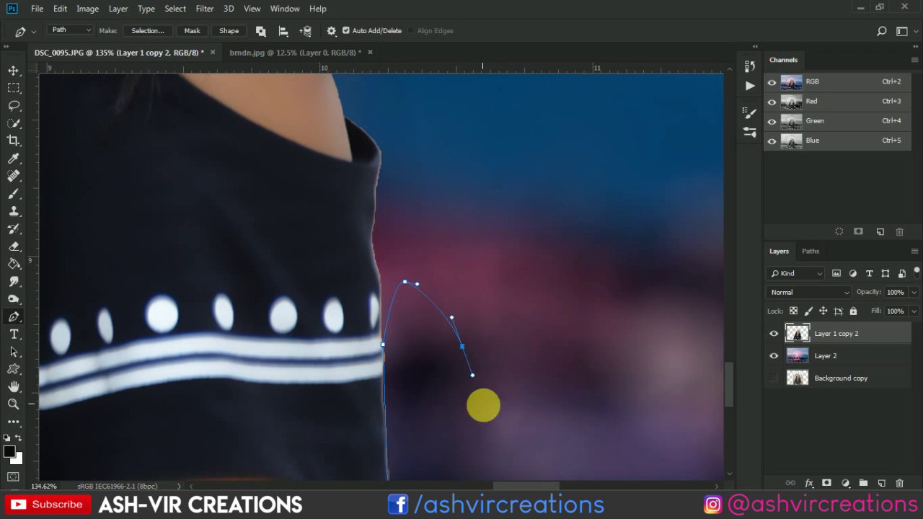
Extend the path below the right arm, then view the shirt lettering.
scroll(502, 437, "down", 3)
scroll(453, 247, "down", 2)
left_click_drag(445, 338, 463, 339)
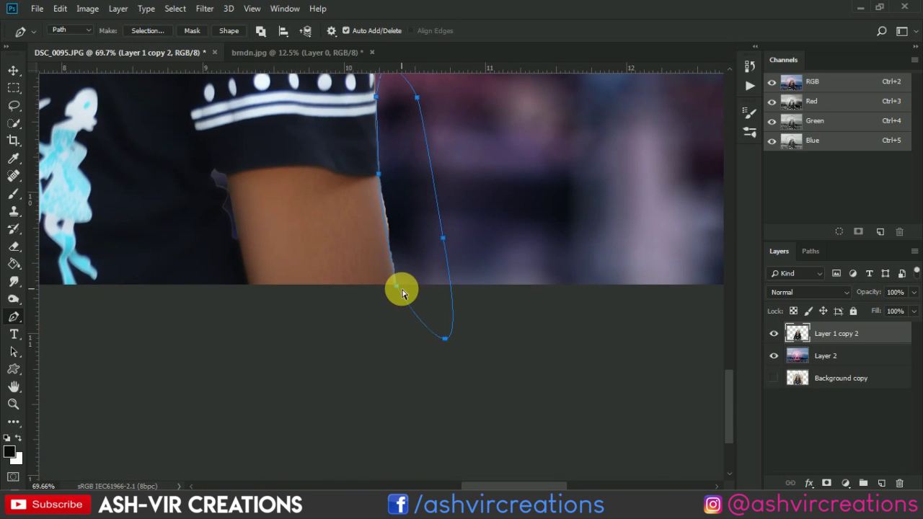
scroll(405, 296, "down", 1)
scroll(353, 288, "down", 2)
scroll(217, 300, "up", 2)
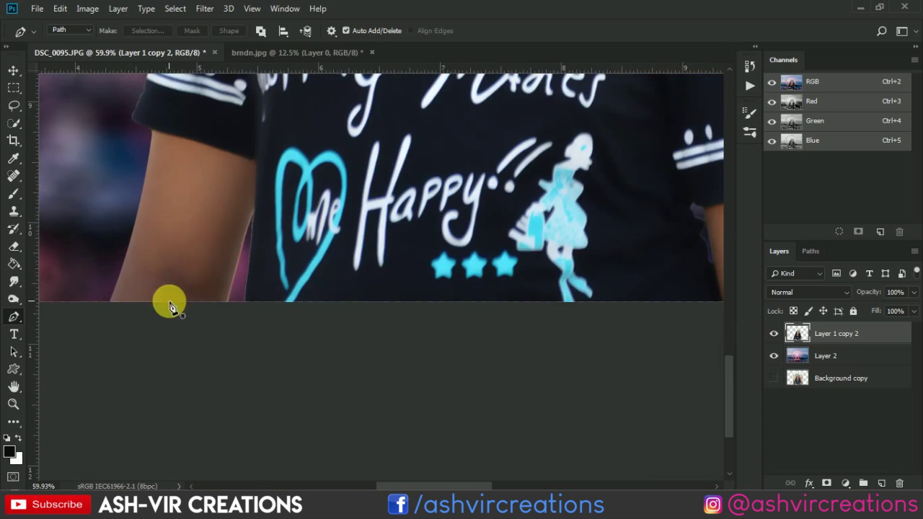
left_click_drag(169, 303, 274, 335)
scroll(303, 346, "up", 2)
scroll(336, 165, "down", 2)
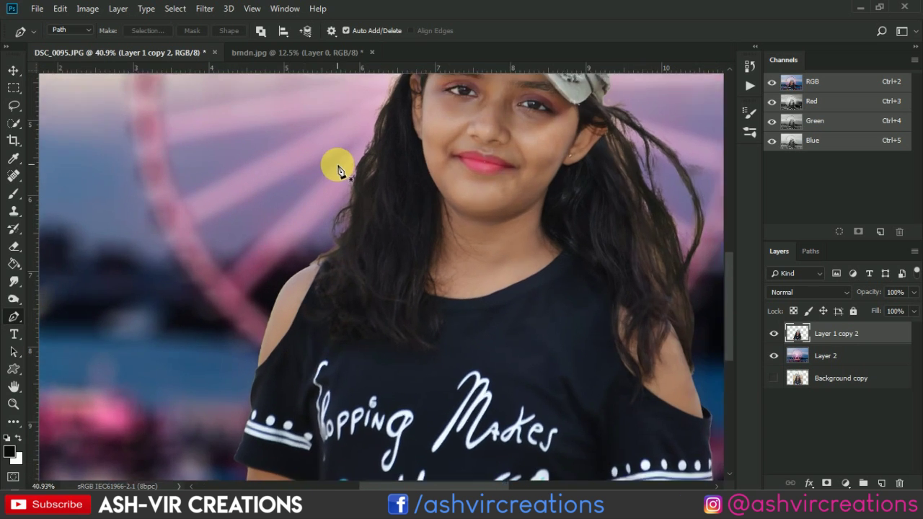
scroll(336, 165, "up", 4)
Erase stray hair strands over the pink background on both sides of the hair.
left_click(13, 246)
scroll(374, 196, "up", 2)
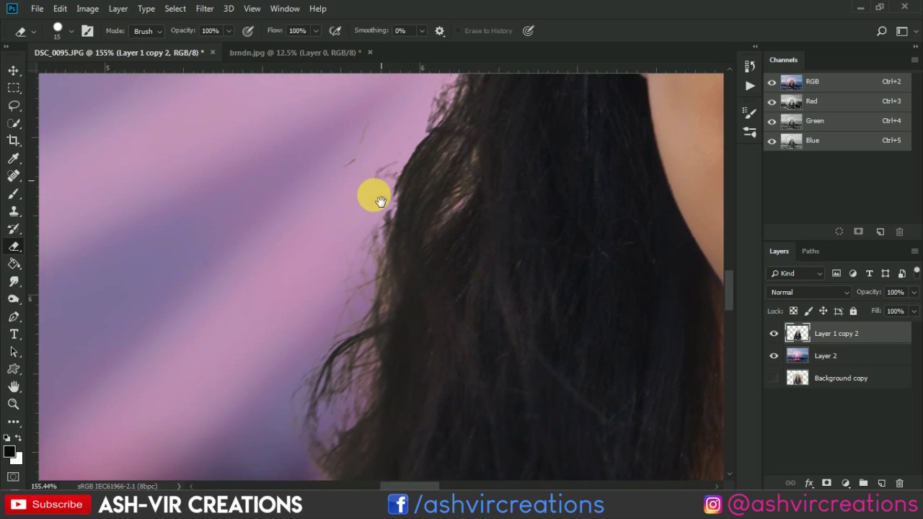
scroll(363, 244, "down", 1)
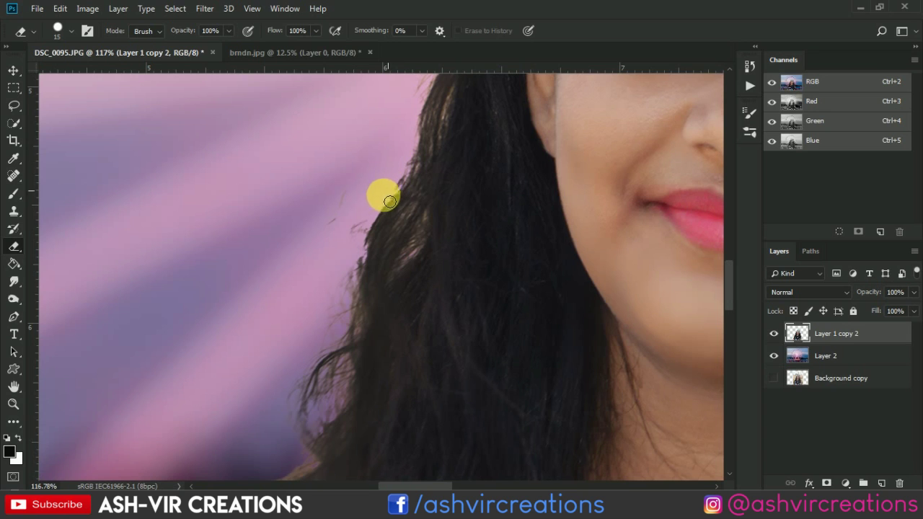
mouse_move(389, 201)
left_mouse_down()
mouse_move(336, 192)
mouse_move(366, 200)
mouse_move(354, 186)
mouse_move(361, 281)
mouse_move(322, 321)
mouse_move(381, 209)
mouse_move(354, 243)
mouse_move(278, 397)
mouse_move(298, 316)
mouse_move(427, 169)
left_mouse_up()
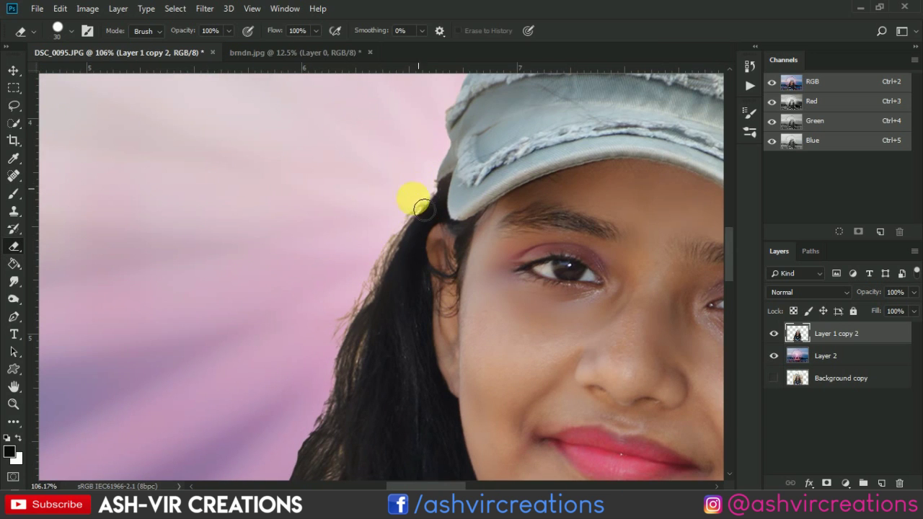
mouse_move(421, 207)
left_mouse_down()
mouse_move(346, 284)
mouse_move(409, 184)
left_mouse_up()
mouse_move(395, 244)
left_mouse_down()
mouse_move(360, 268)
mouse_move(309, 361)
left_mouse_up()
scroll(309, 360, "down", 5)
left_click_drag(469, 278, 172, 249)
scroll(171, 249, "up", 10)
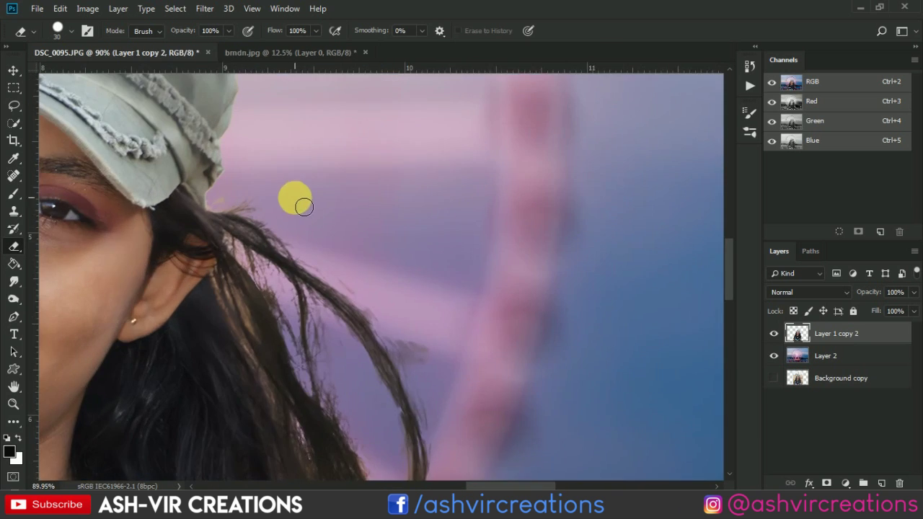
left_click_drag(367, 262, 252, 220)
mouse_move(327, 277)
left_mouse_down()
mouse_move(379, 351)
mouse_move(439, 382)
mouse_move(340, 144)
mouse_move(229, 163)
mouse_move(221, 152)
mouse_move(239, 214)
mouse_move(264, 243)
mouse_move(230, 210)
left_mouse_up()
Switch the eraser to a Soft Round brush and softly erase fringe down the hair edge.
right_click(230, 211)
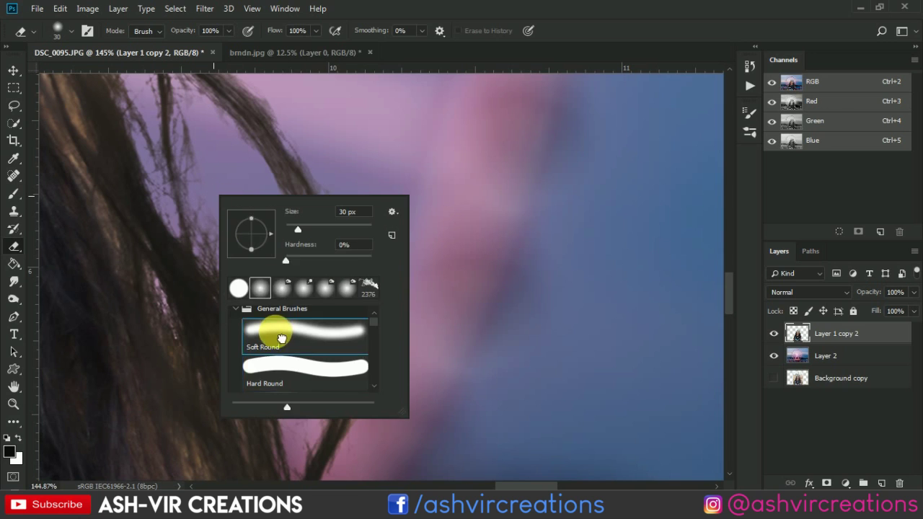
double_click(268, 330)
mouse_move(237, 262)
left_mouse_down()
mouse_move(305, 350)
mouse_move(315, 432)
mouse_move(223, 243)
mouse_move(281, 334)
mouse_move(300, 391)
left_mouse_up()
scroll(300, 392, "down", 2)
mouse_move(301, 325)
left_mouse_down()
mouse_move(310, 238)
mouse_move(309, 347)
left_mouse_up()
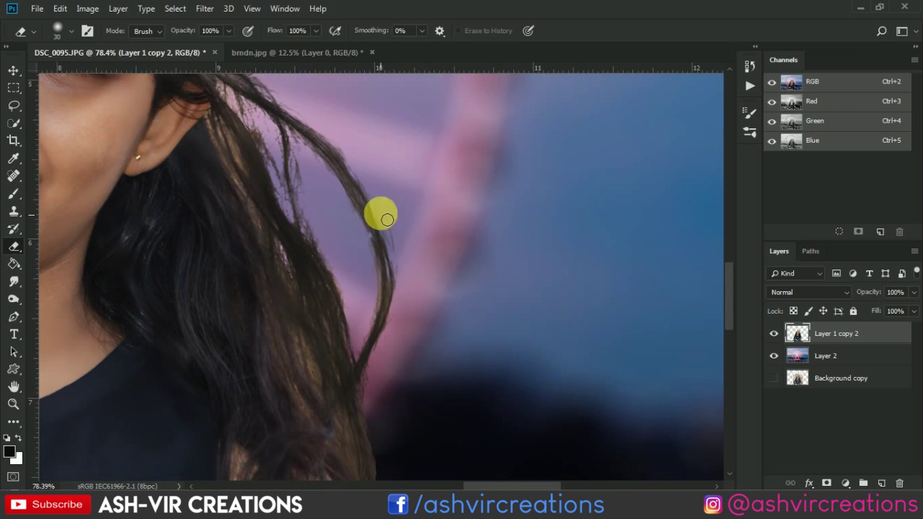
scroll(431, 287, "down", 3)
mouse_move(382, 210)
left_mouse_down()
mouse_move(404, 260)
mouse_move(399, 387)
left_mouse_up()
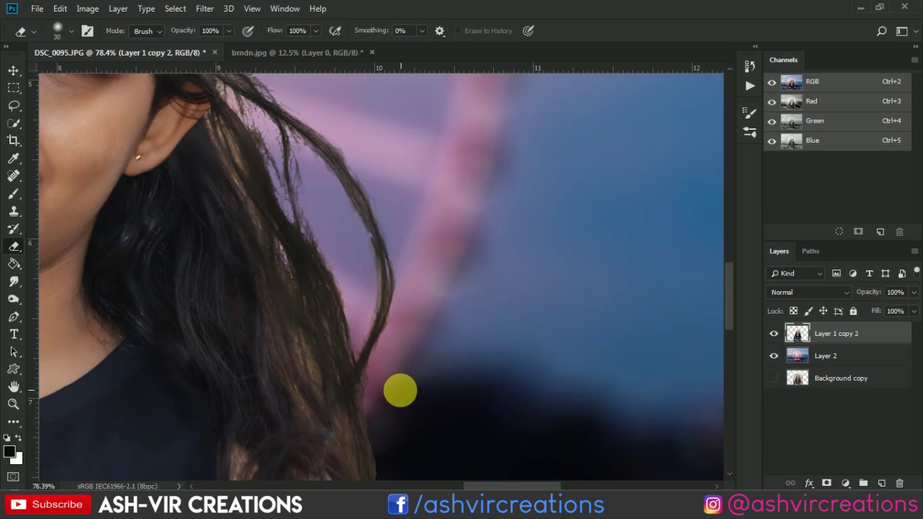
scroll(361, 324, "down", 5)
mouse_move(339, 274)
left_mouse_down()
mouse_move(330, 362)
mouse_move(369, 419)
left_mouse_up()
Erase stray background between the loose hair wisps.
scroll(369, 422, "down", 4)
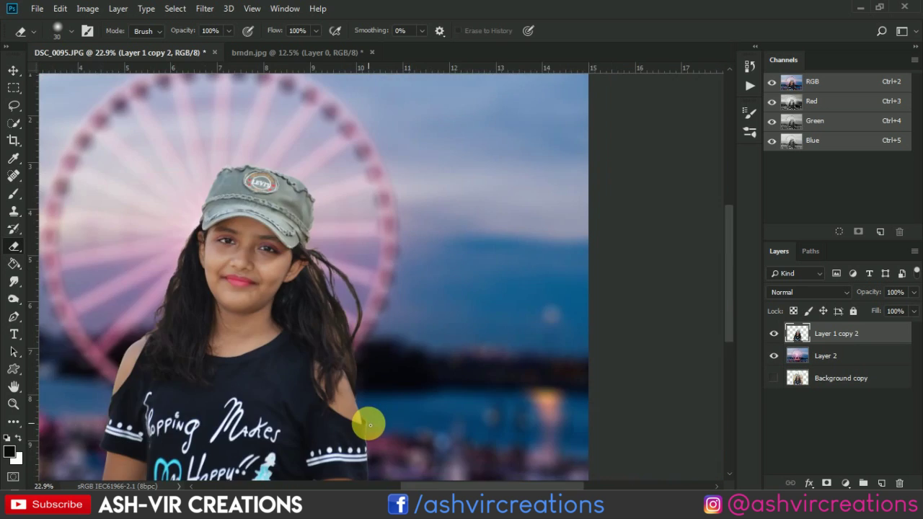
scroll(433, 324, "down", 1)
scroll(466, 278, "up", 3)
scroll(467, 312, "up", 3)
mouse_move(466, 312)
left_mouse_down()
mouse_move(406, 334)
mouse_move(437, 365)
left_mouse_up()
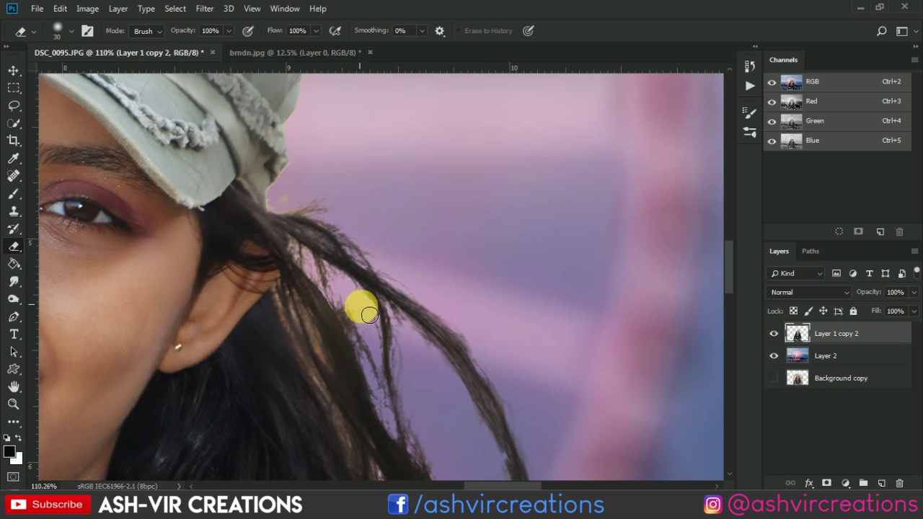
scroll(368, 318, "down", 3)
scroll(418, 334, "down", 2)
key("v")
scroll(405, 330, "up", 1)
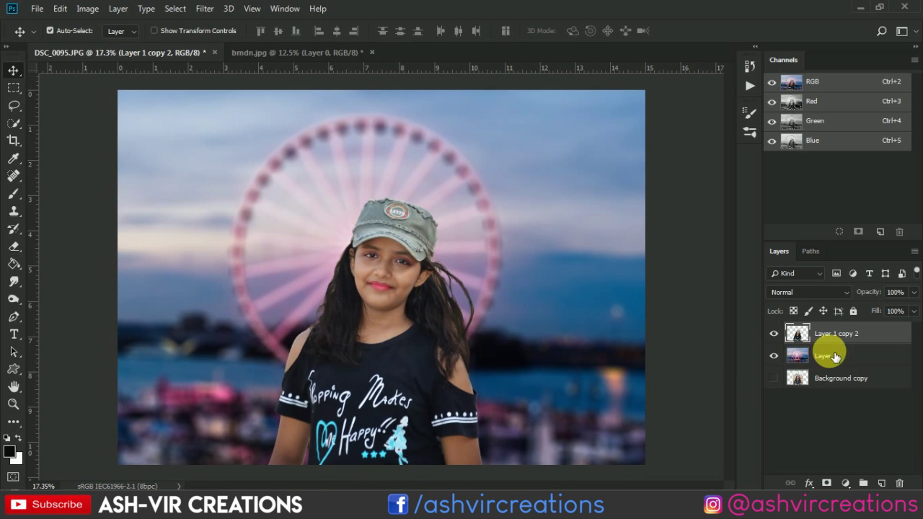
Merge Layer 2 with the background, open and cancel Camera Raw Filter, then pick the Crop tool.
right_click(829, 353)
left_click(706, 378)
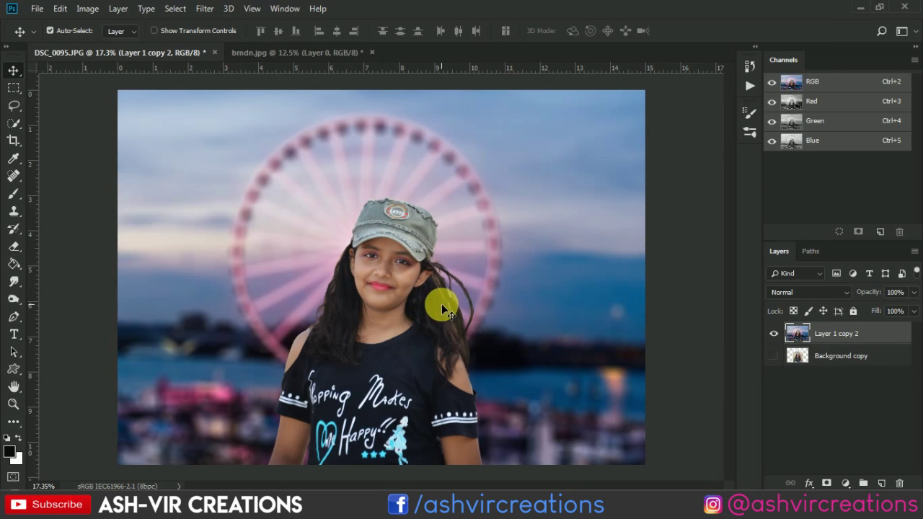
left_click(204, 8)
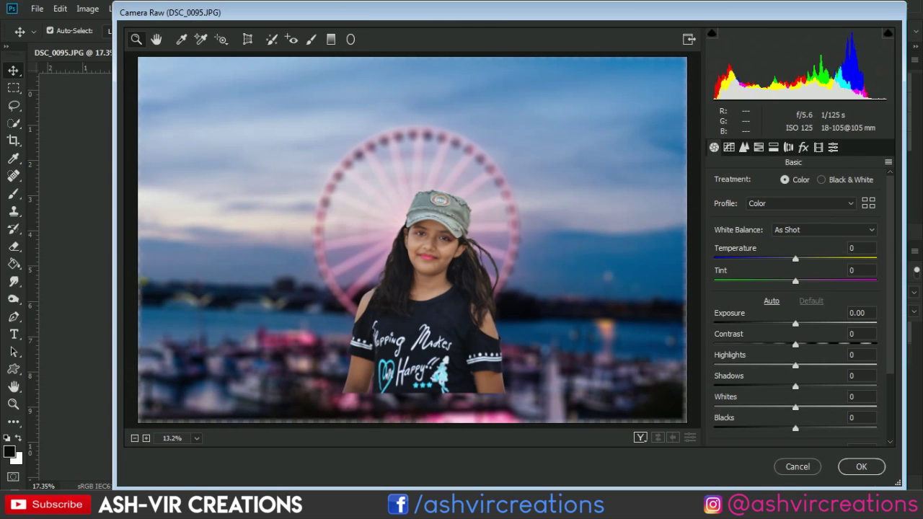
left_click(798, 468)
left_click(14, 139)
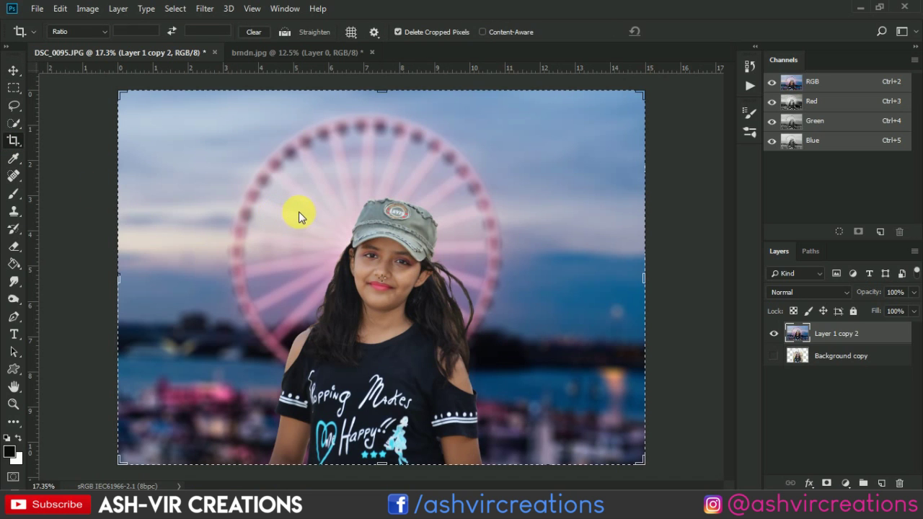
Crop to a near-square frame around the girl, extending the top edge for more sky.
left_click_drag(124, 175, 237, 193)
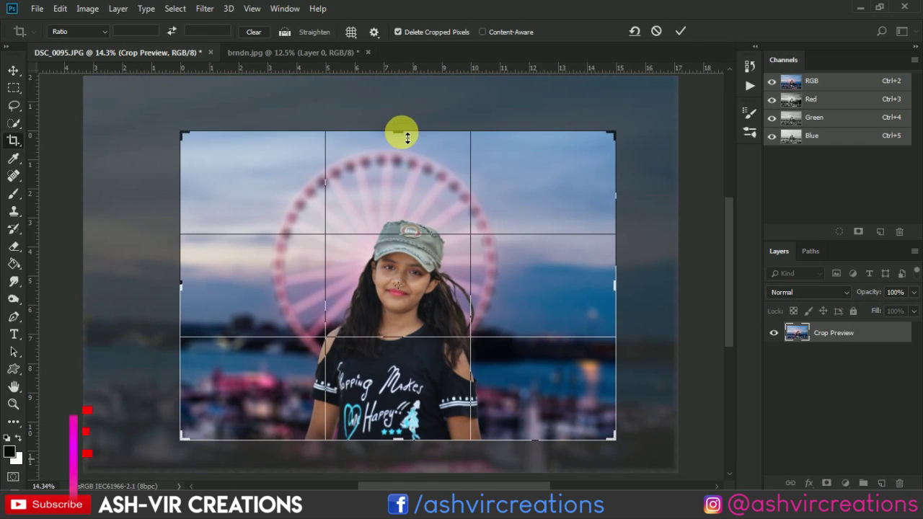
left_click_drag(401, 132, 397, 119)
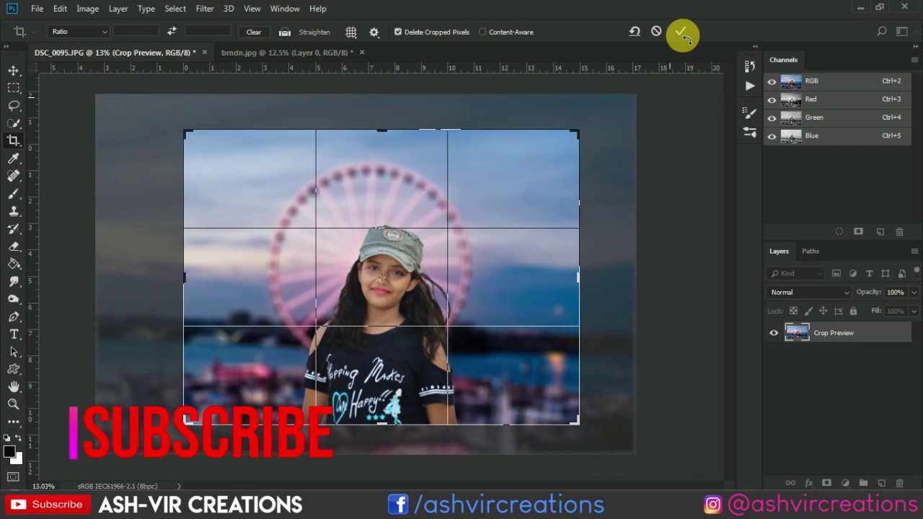
left_click(680, 31)
left_click(13, 70)
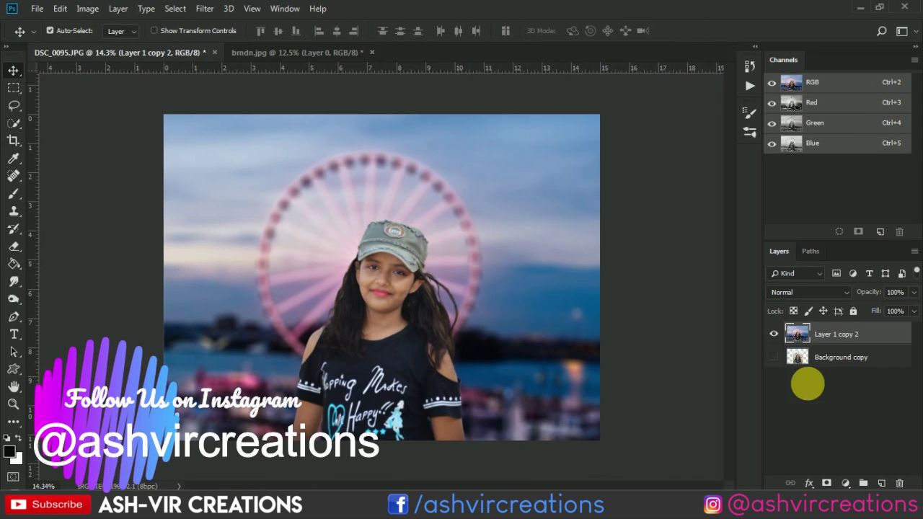
In the Camera Raw filter, shift the HSL Blues hue to about -30 and Aquas to +13.
left_click(205, 9)
left_click(238, 89)
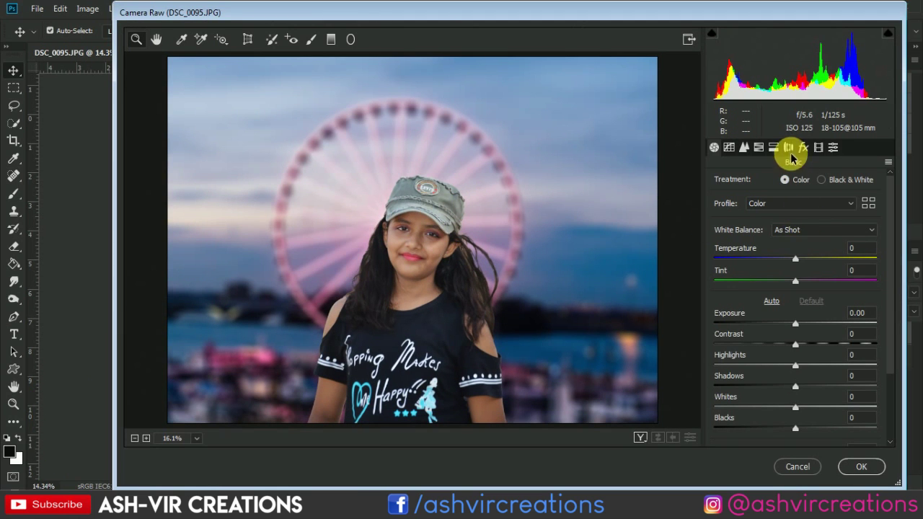
left_click(788, 147)
left_click(772, 147)
left_click(743, 147)
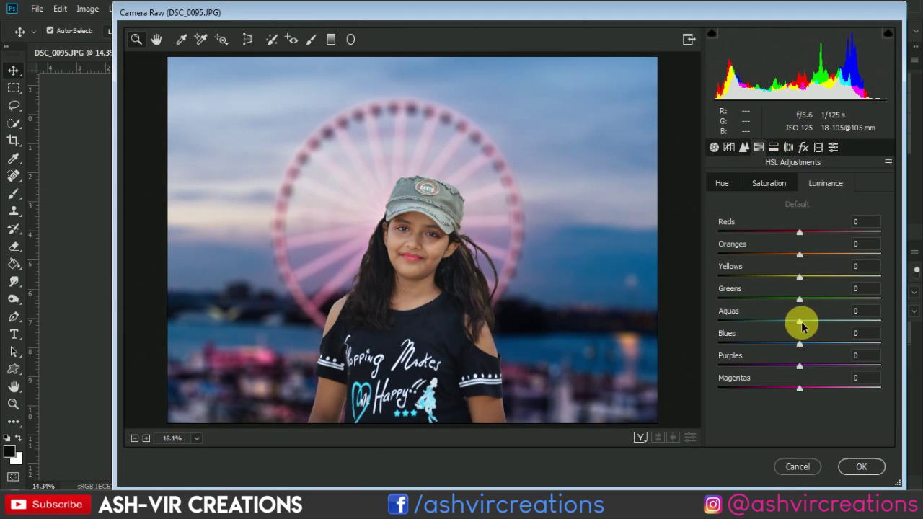
left_click(722, 183)
left_click_drag(790, 348, 776, 337)
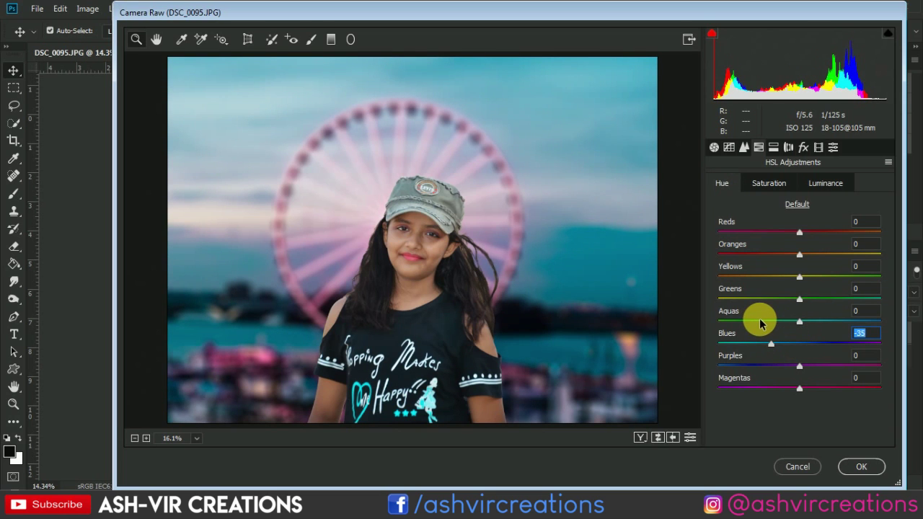
left_click_drag(798, 321, 810, 321)
left_click_drag(779, 350, 773, 345)
Desaturate Blues to -30 and add a post-crop vignette (Amount -32, Midpoint 40).
left_click(778, 185)
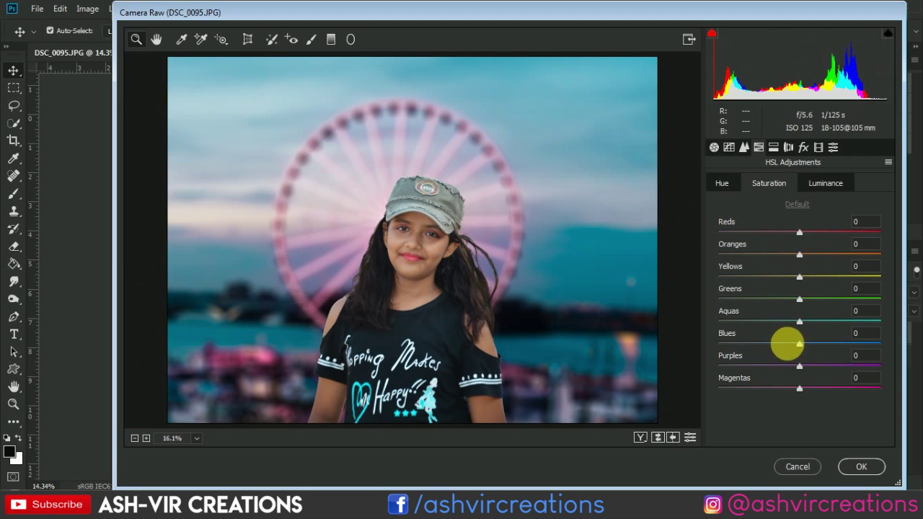
mouse_move(789, 342)
left_mouse_down()
mouse_move(807, 350)
mouse_move(777, 355)
mouse_move(793, 357)
left_mouse_up()
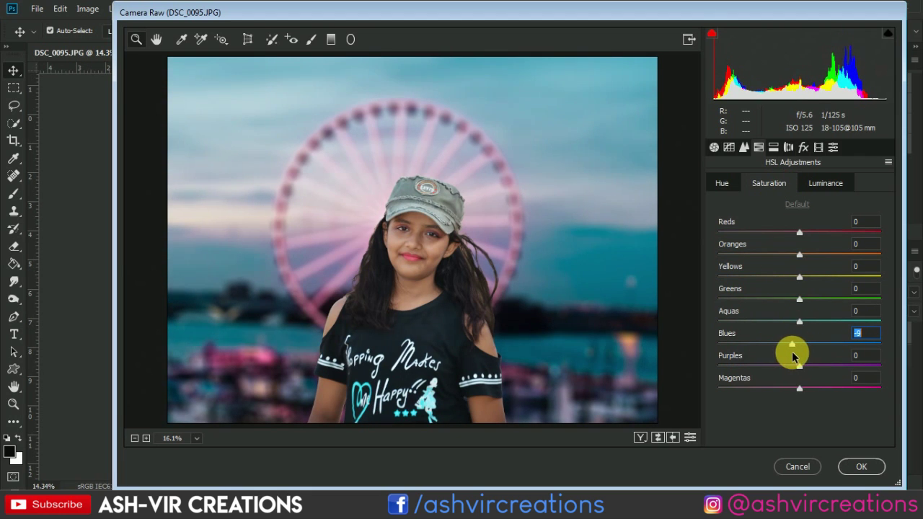
left_click(803, 147)
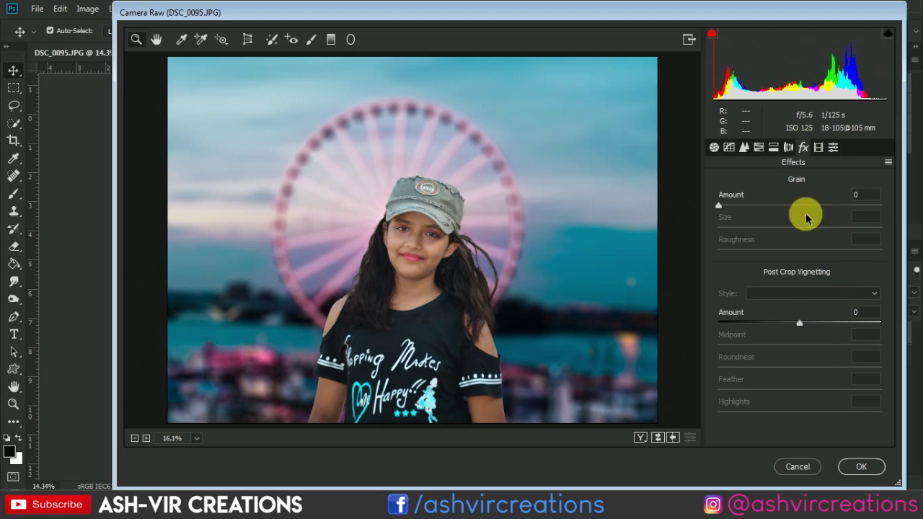
mouse_move(791, 329)
left_mouse_down()
mouse_move(773, 323)
mouse_move(784, 351)
left_mouse_up()
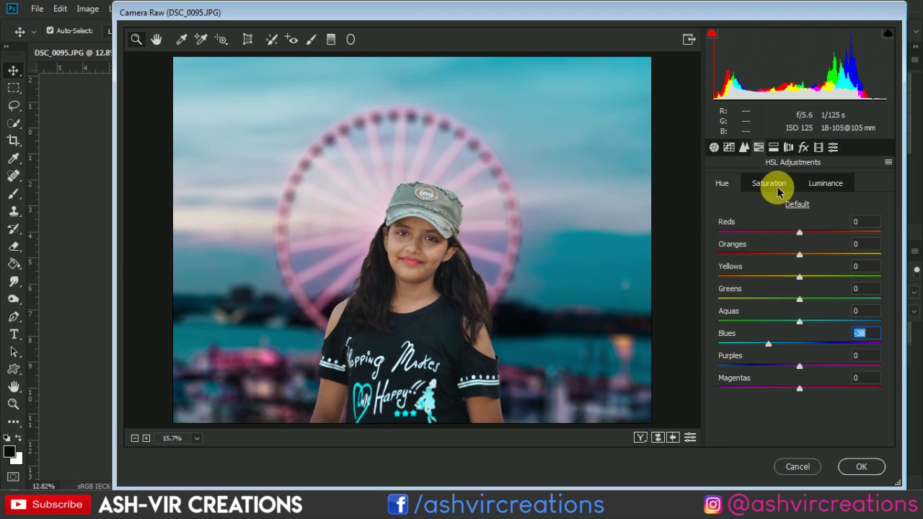
Adjust the post-crop vignette to Amount -30 and Roundness -31.
left_click(769, 183)
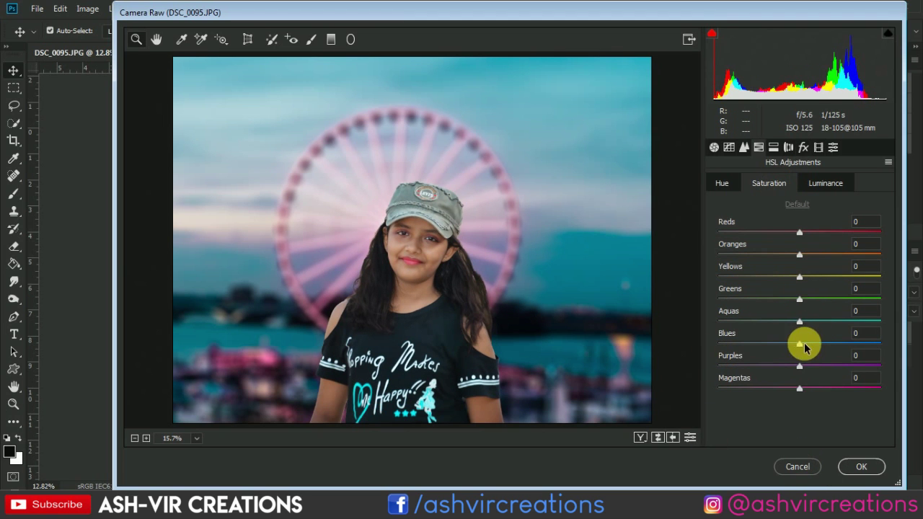
left_click(788, 147)
left_click(803, 147)
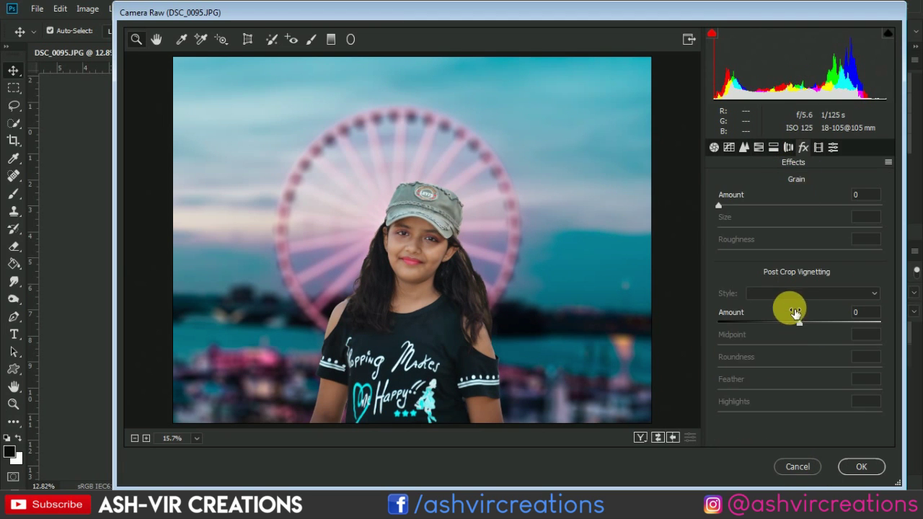
mouse_move(799, 323)
left_mouse_down()
mouse_move(777, 324)
mouse_move(784, 369)
left_mouse_up()
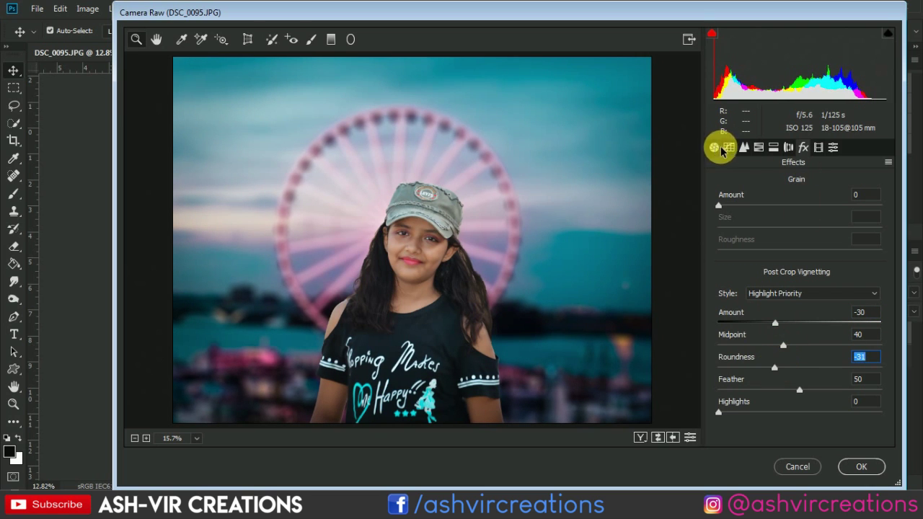
In Calibration, set Blue primary hue -83, Red hue +48 and Green hue +42.
left_click(832, 148)
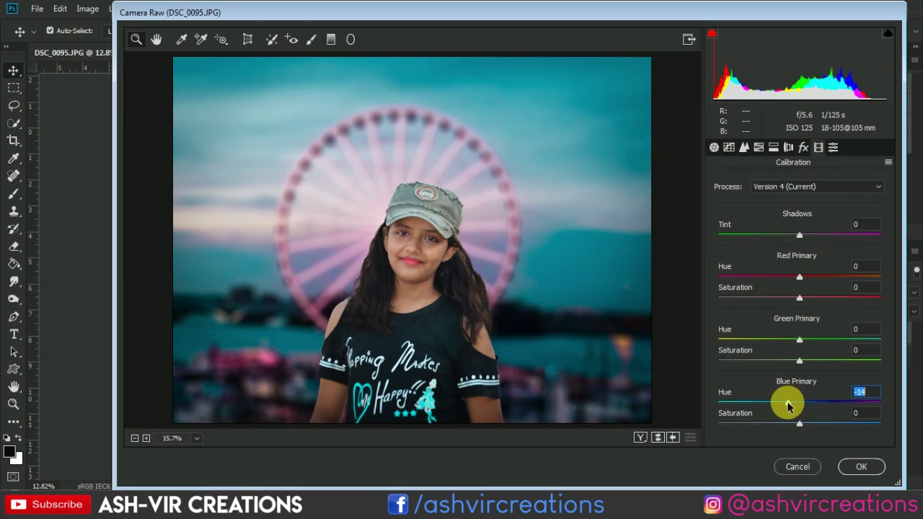
left_click_drag(788, 406, 730, 416)
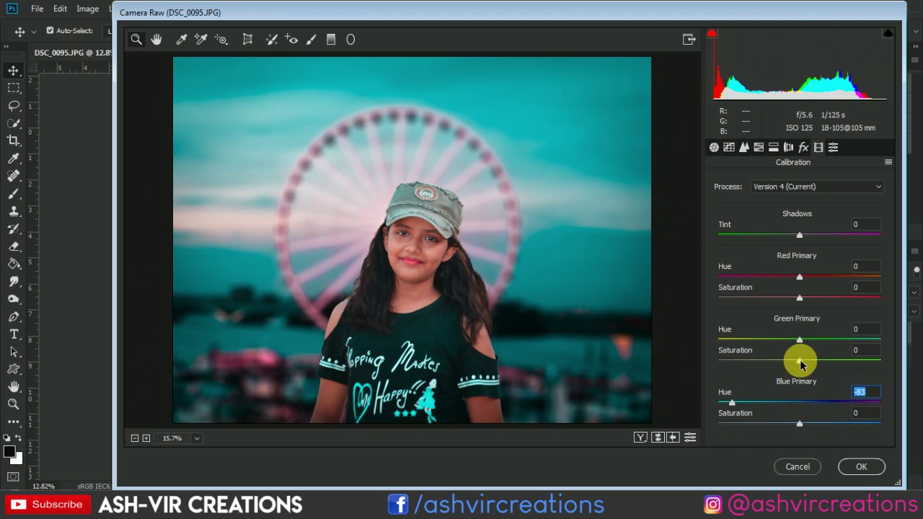
left_click_drag(813, 286, 848, 292)
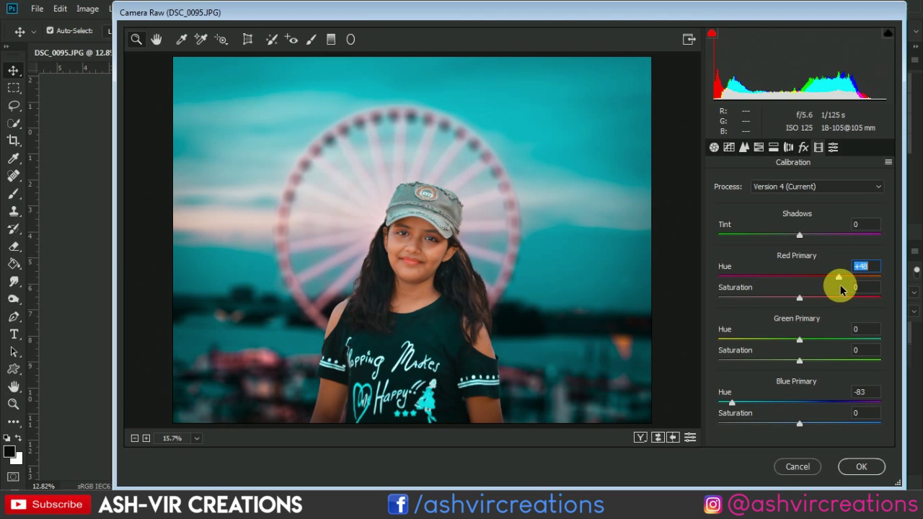
mouse_move(793, 344)
left_mouse_down()
mouse_move(891, 352)
mouse_move(796, 350)
mouse_move(857, 360)
mouse_move(843, 354)
left_mouse_up()
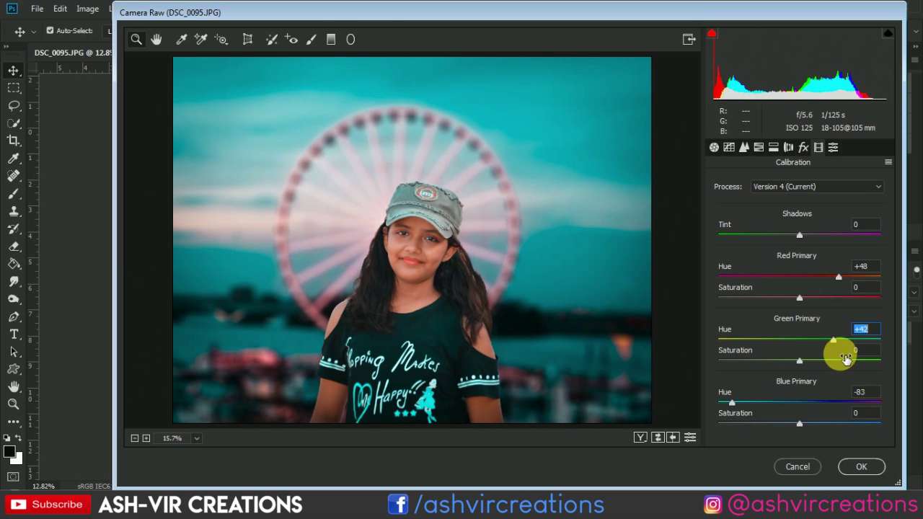
Refine HSL to Aquas hue +41, Blues hue -38, saturation -22 and luminance +8.
left_click(758, 147)
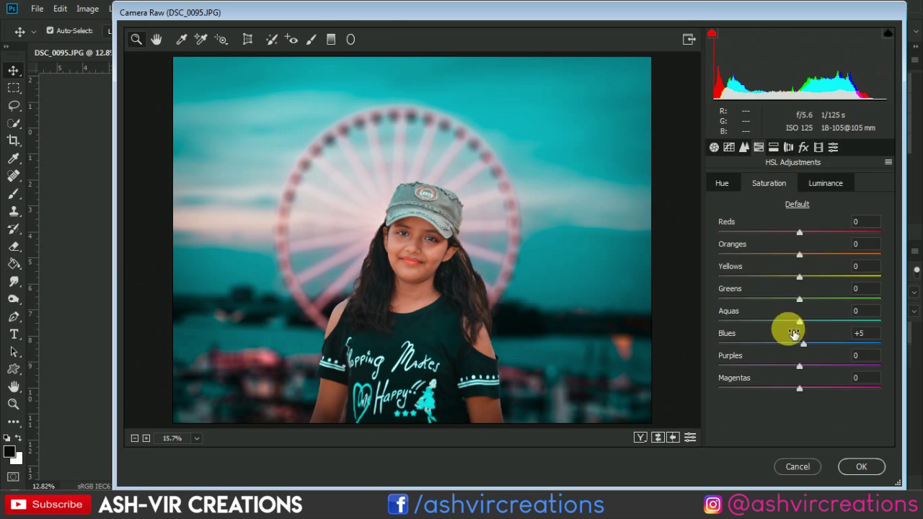
left_click(722, 184)
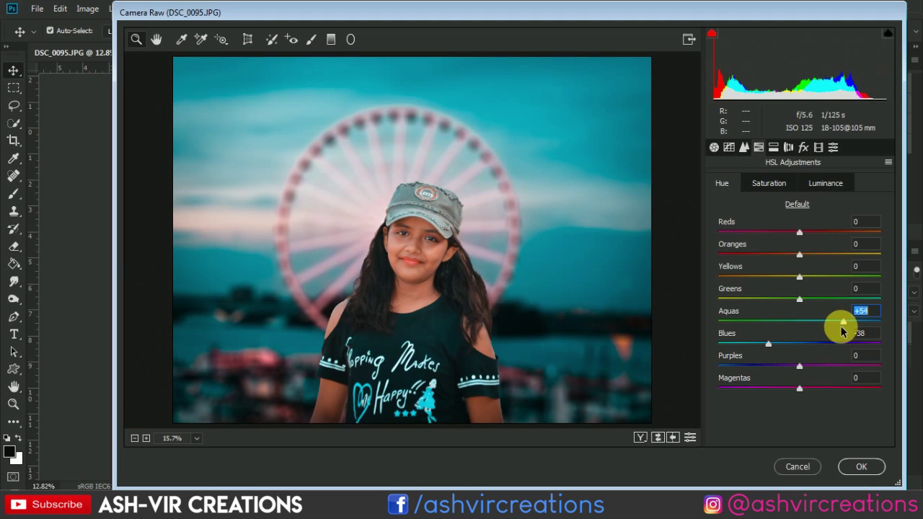
left_click_drag(842, 329, 822, 335)
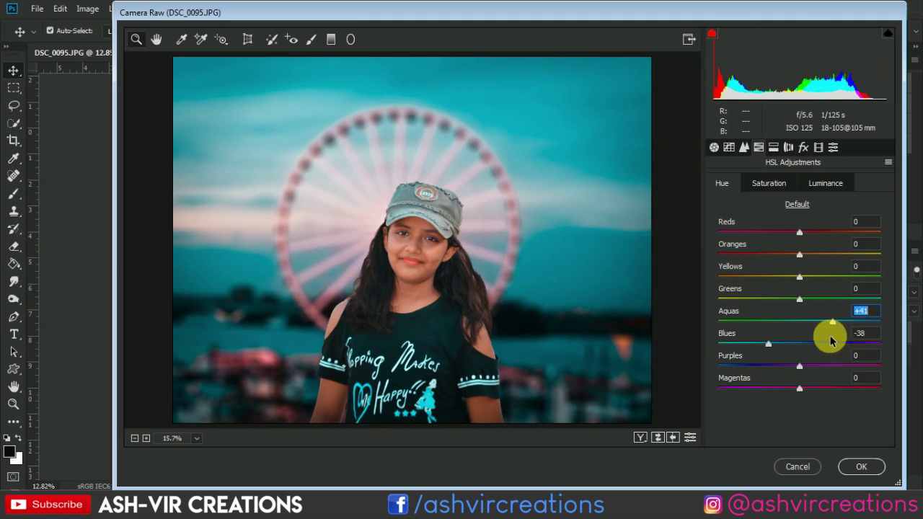
left_click(770, 183)
mouse_move(799, 344)
left_mouse_down()
mouse_move(725, 343)
mouse_move(783, 336)
mouse_move(820, 342)
mouse_move(774, 344)
mouse_move(823, 348)
mouse_move(779, 350)
mouse_move(787, 352)
left_mouse_up()
left_click(821, 183)
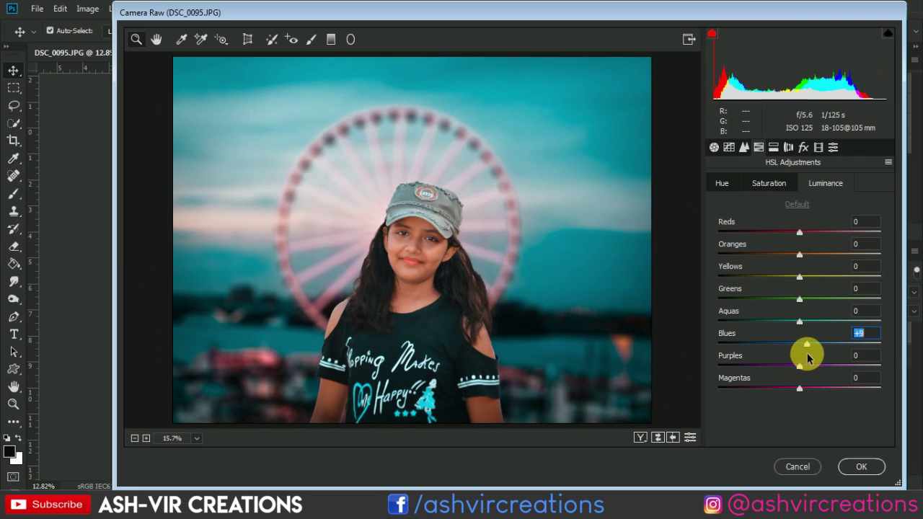
left_click(722, 184)
Set Basic Tint -10, Contrast +16, Highlights +13, Shadows +49, Whites +19, Blacks +15, Clarity +8, and apply.
left_click(745, 148)
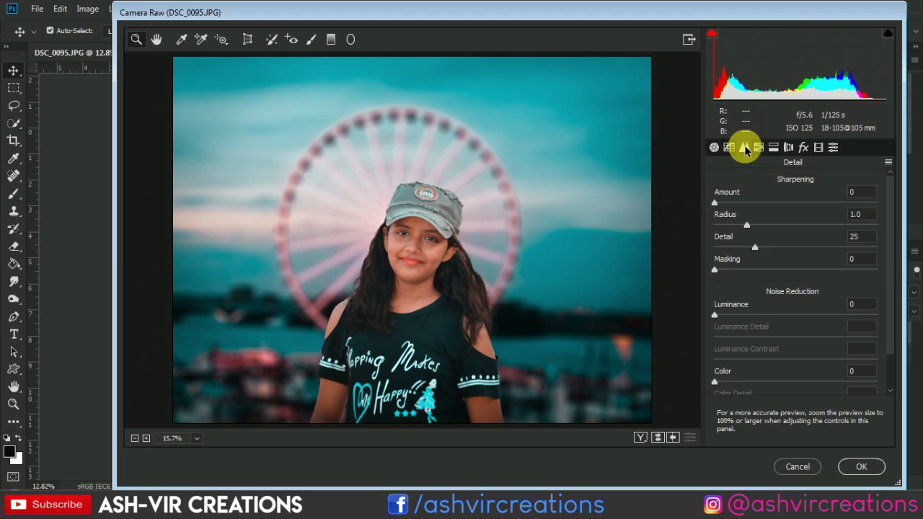
left_click(728, 147)
left_click(714, 147)
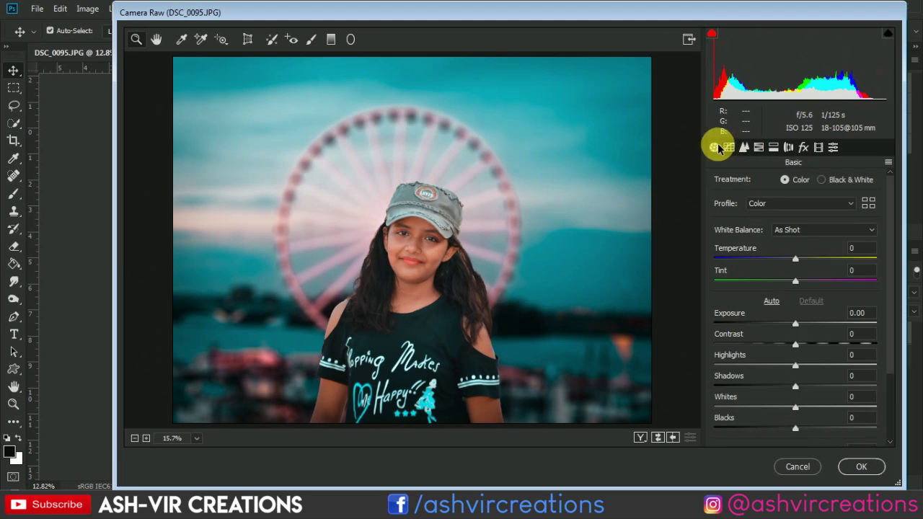
mouse_move(771, 282)
left_mouse_down()
mouse_move(803, 283)
mouse_move(755, 284)
mouse_move(788, 281)
mouse_move(769, 287)
mouse_move(784, 284)
mouse_move(801, 258)
mouse_move(788, 280)
left_mouse_up()
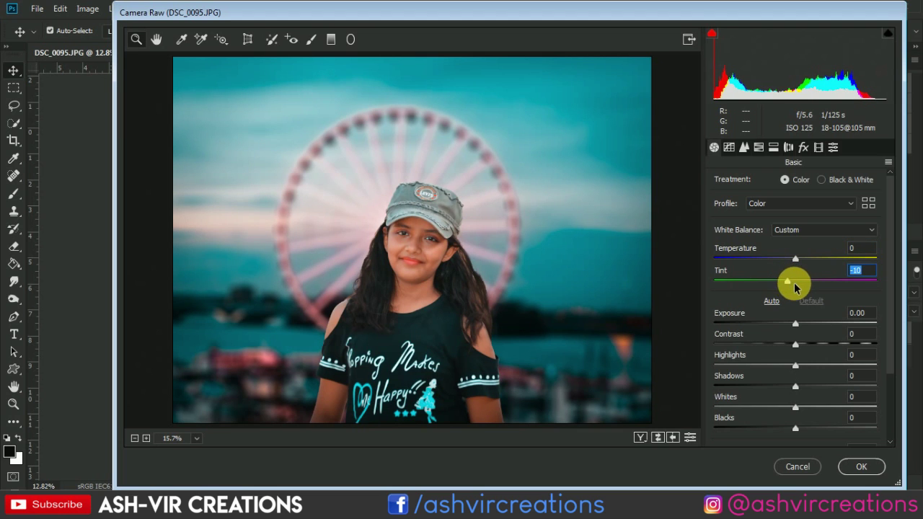
mouse_move(795, 344)
left_mouse_down()
mouse_move(812, 348)
mouse_move(814, 372)
mouse_move(838, 397)
left_mouse_up()
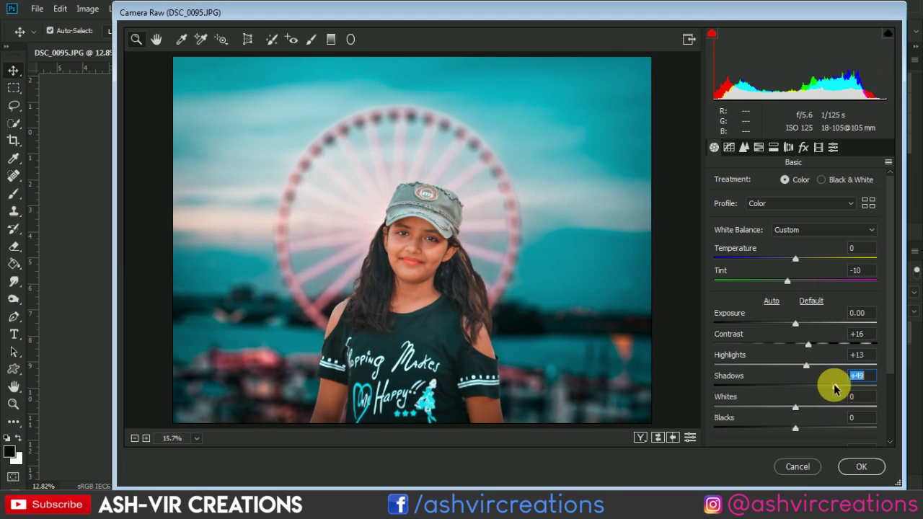
mouse_move(795, 407)
left_mouse_down()
mouse_move(820, 409)
mouse_move(821, 432)
left_mouse_up()
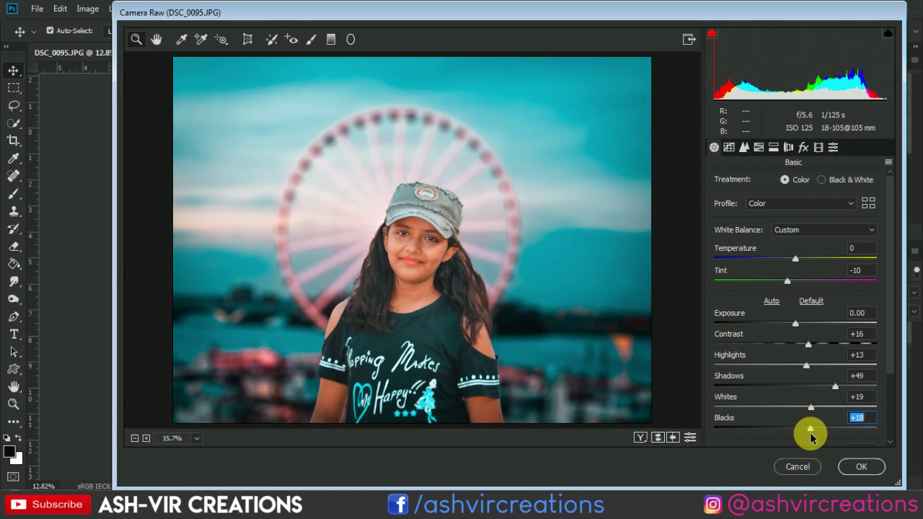
scroll(882, 325, "down", 3)
left_click_drag(795, 393, 808, 397)
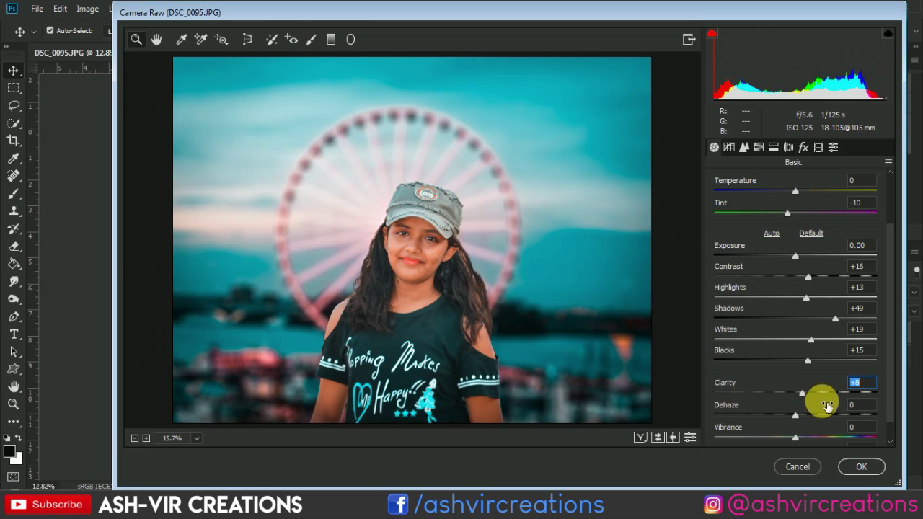
left_click_drag(799, 417, 797, 419)
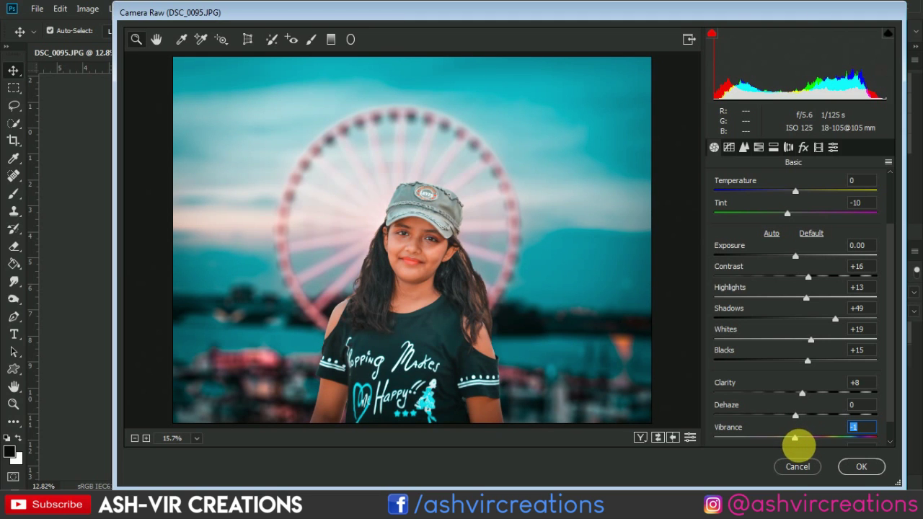
scroll(886, 415, "down", 1)
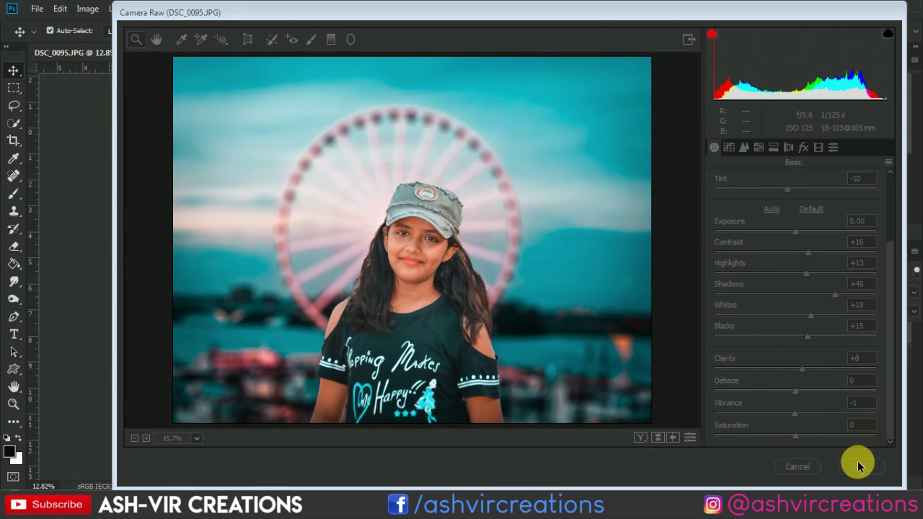
left_click(856, 466)
key("ctrl+0")
Open the boke.jpg bokeh image.
left_click(36, 8)
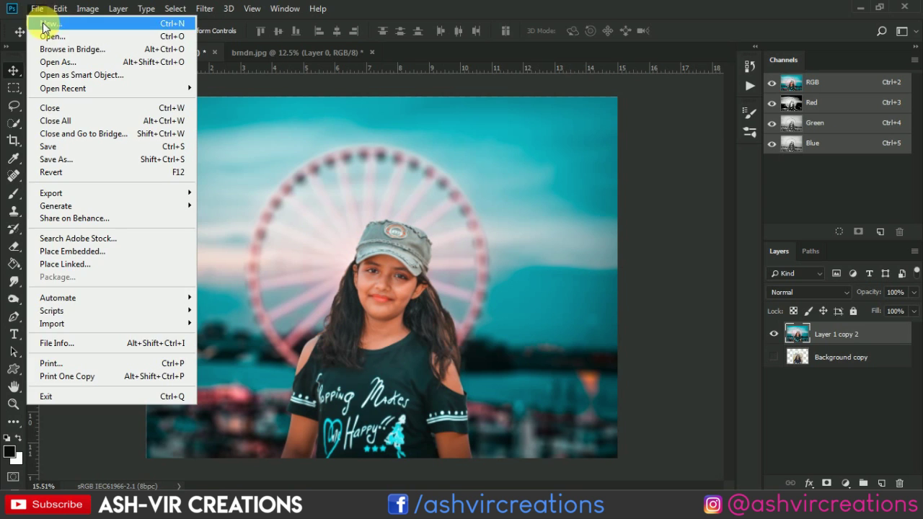
left_click(43, 45)
scroll(346, 170, "down", 5)
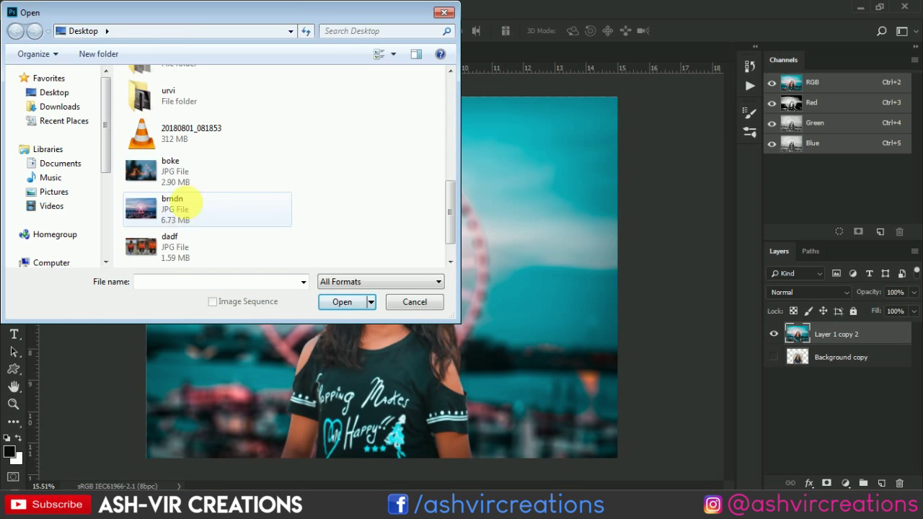
double_click(173, 167)
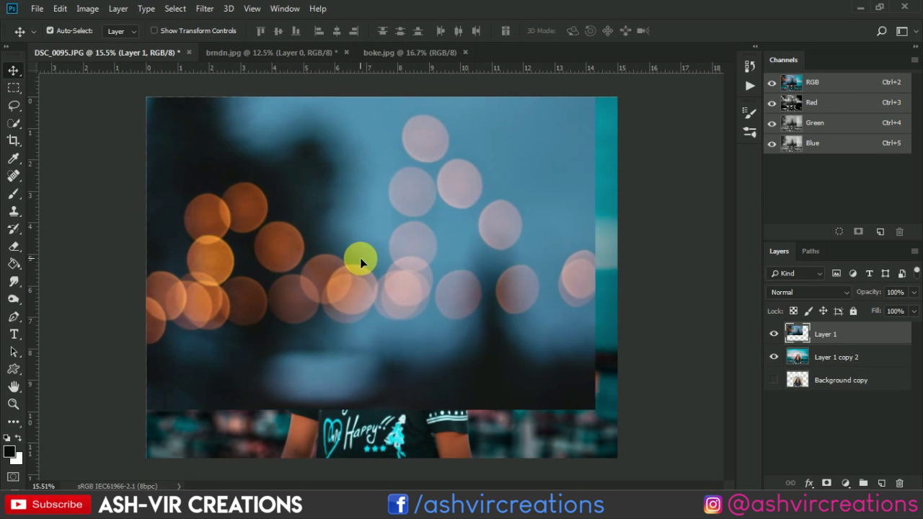
Bring boke.jpg into DSC_0095 as a Screen-blended layer and position it over the canvas.
left_click_drag(175, 55, 388, 307)
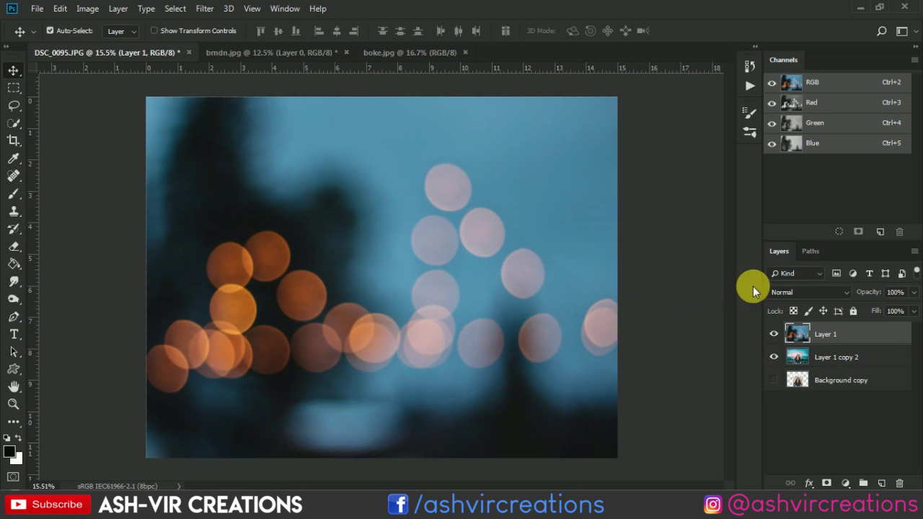
left_click(782, 292)
left_click(779, 103)
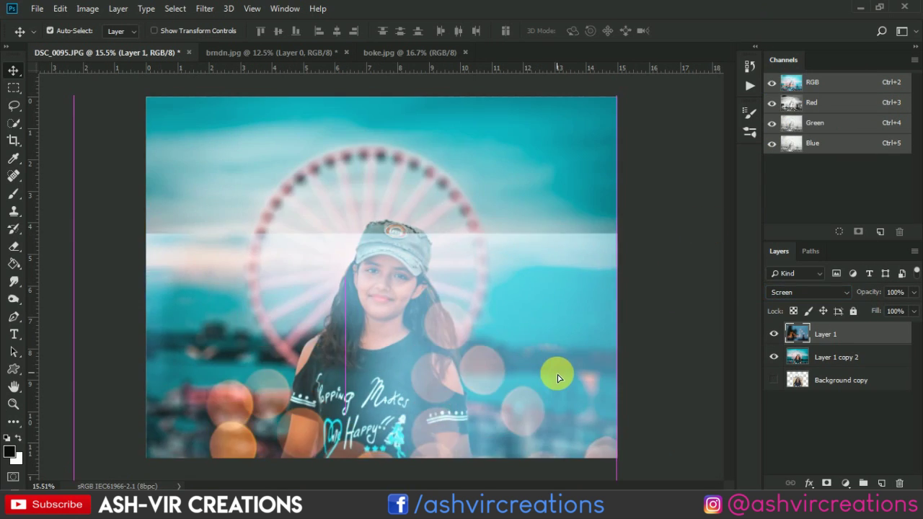
mouse_move(557, 377)
left_mouse_down()
mouse_move(575, 157)
mouse_move(490, 476)
left_mouse_up()
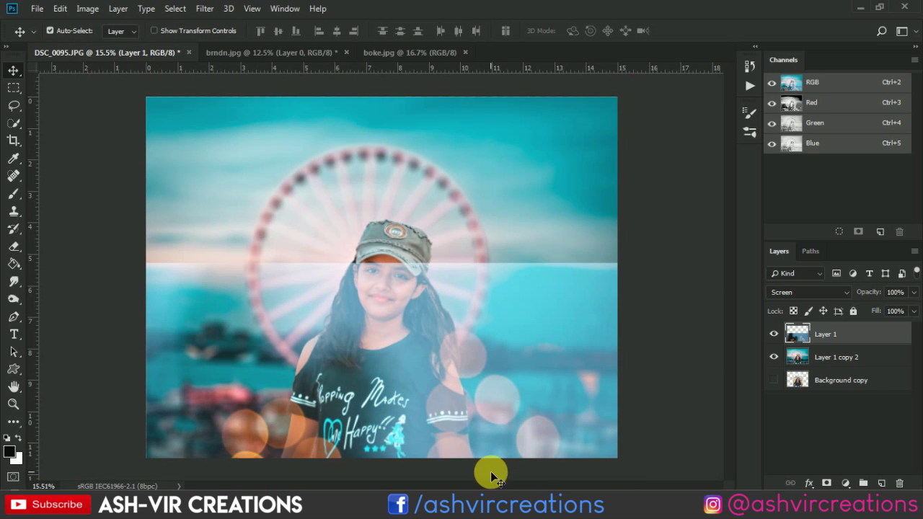
left_click_drag(490, 476, 482, 153)
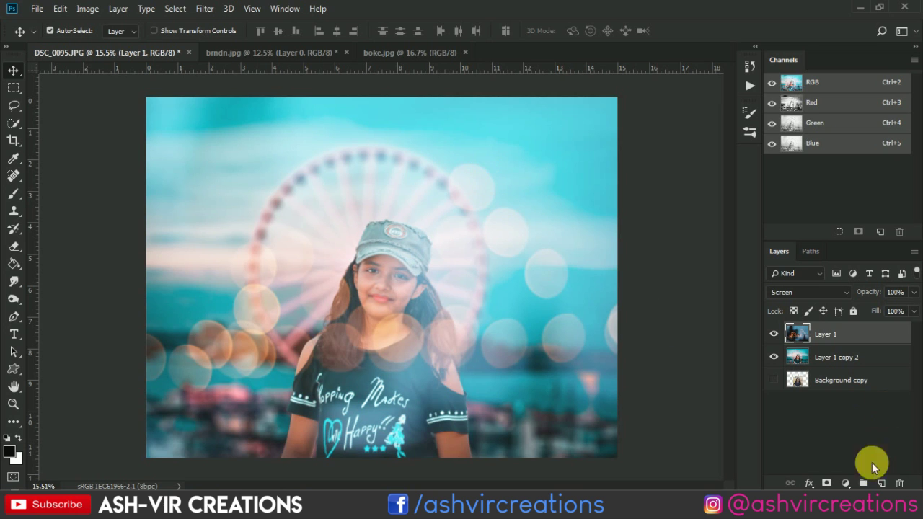
left_click_drag(603, 305, 487, 352)
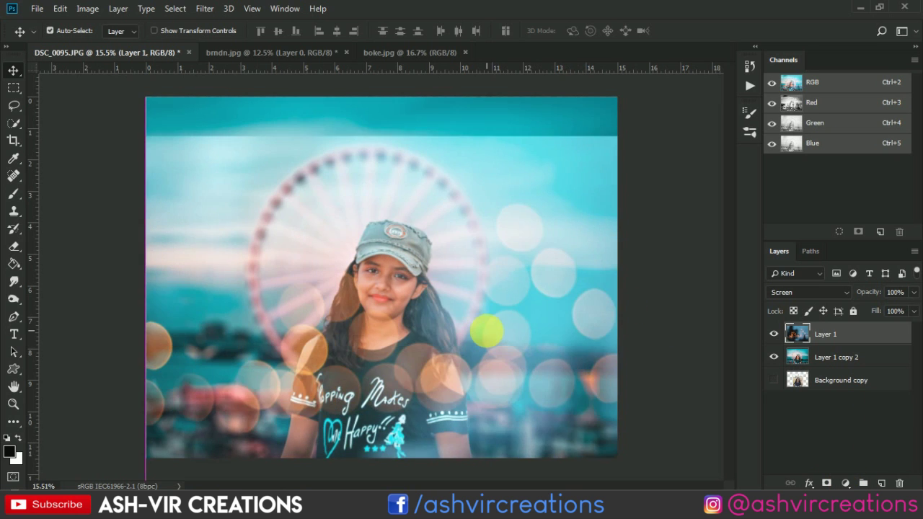
key("ctrl+minus")
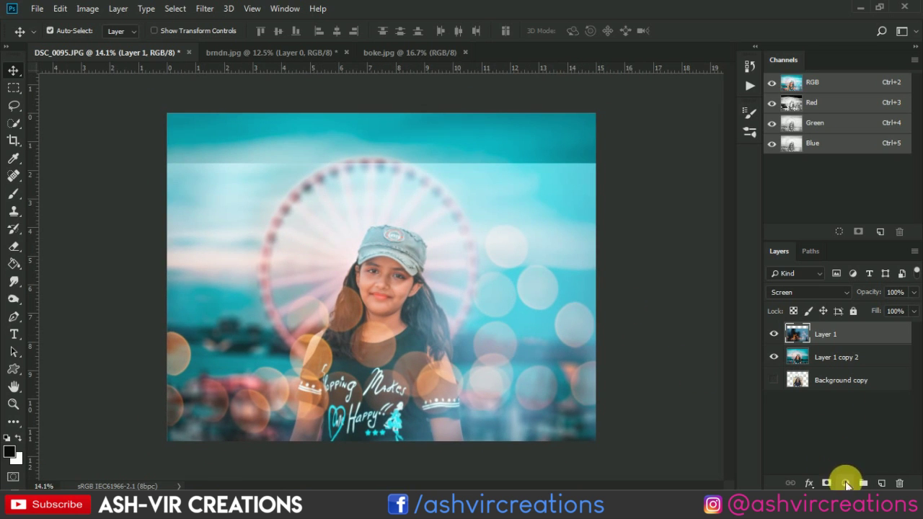
Add a Levels adjustment clipped to the bokeh layer and adjust its input levels.
left_click(846, 482)
left_click(840, 298)
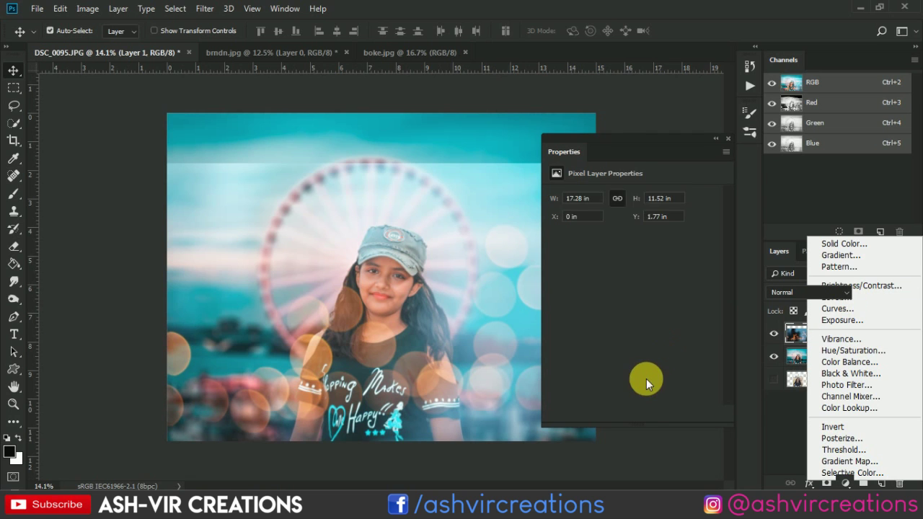
left_click(633, 411)
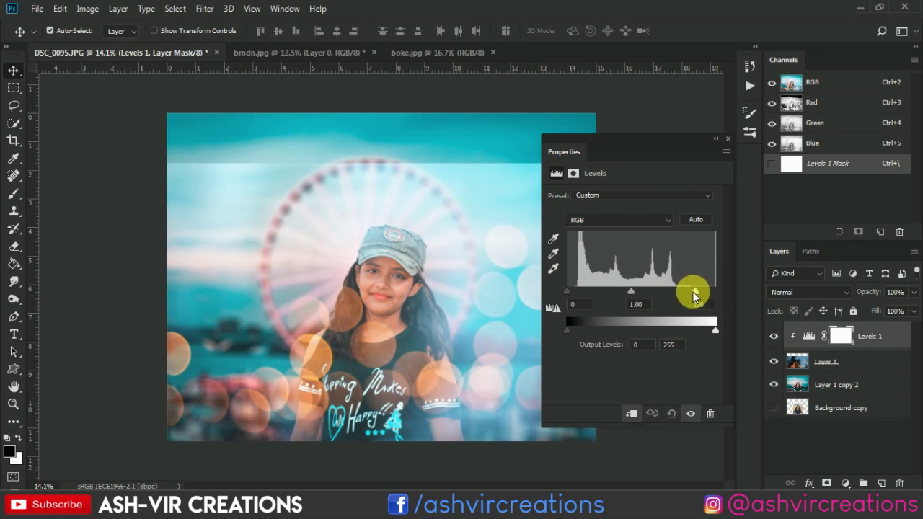
left_click_drag(712, 292, 717, 292)
left_click_drag(567, 291, 596, 294)
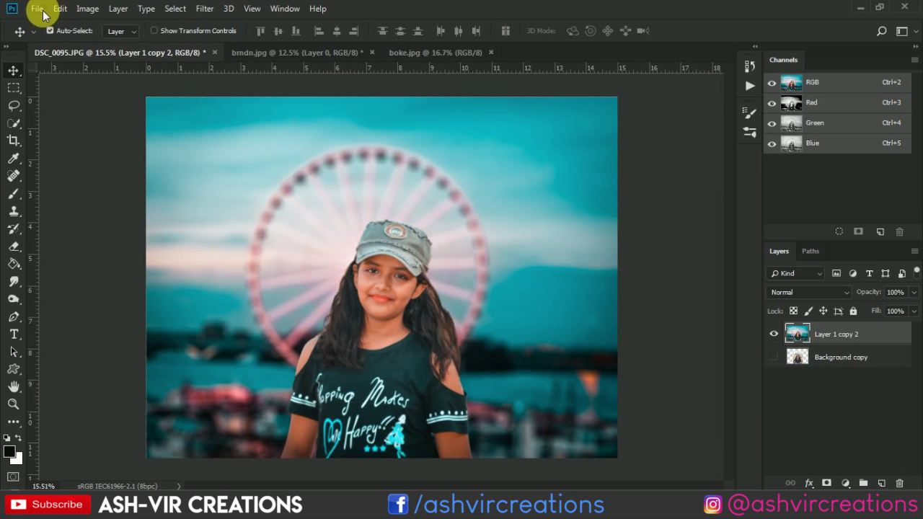
In the Open dialog, navigate on the F: drive to the bokeh blur folder.
left_click(37, 9)
left_click(52, 60)
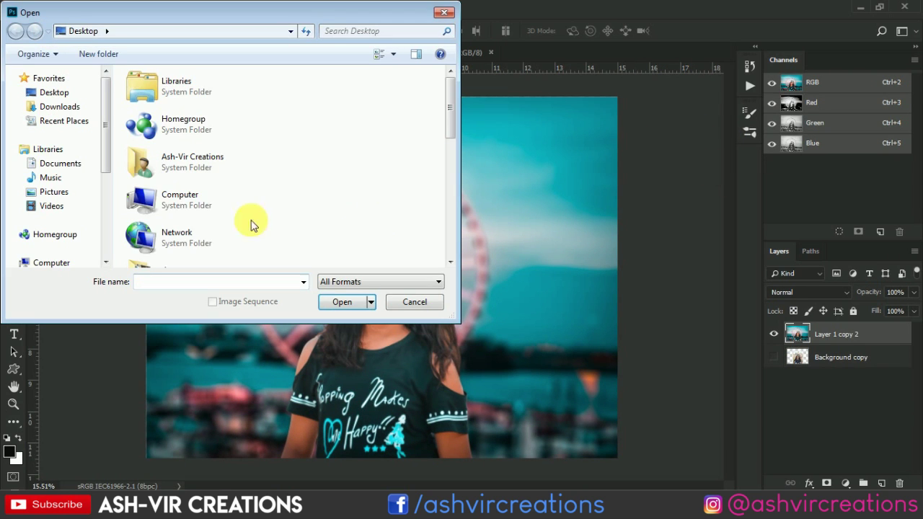
double_click(157, 211)
double_click(216, 186)
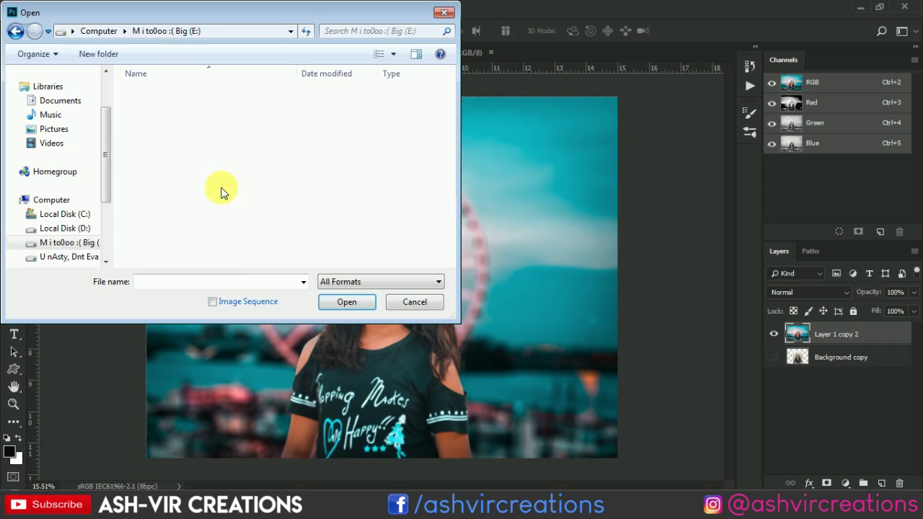
left_click(96, 257)
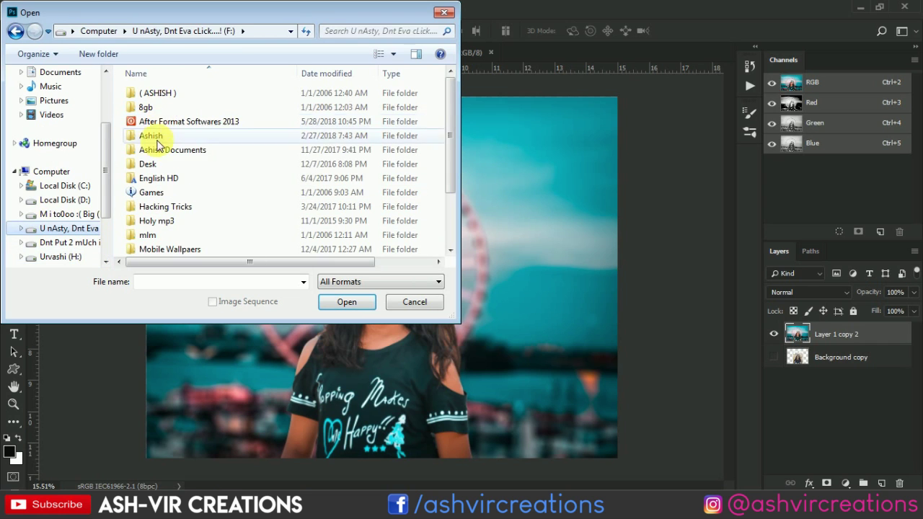
double_click(162, 137)
double_click(171, 121)
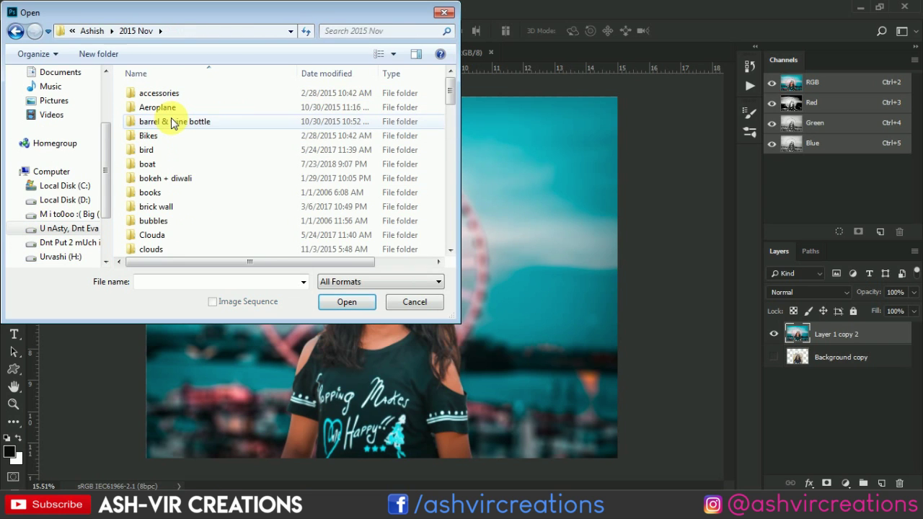
left_click(15, 31)
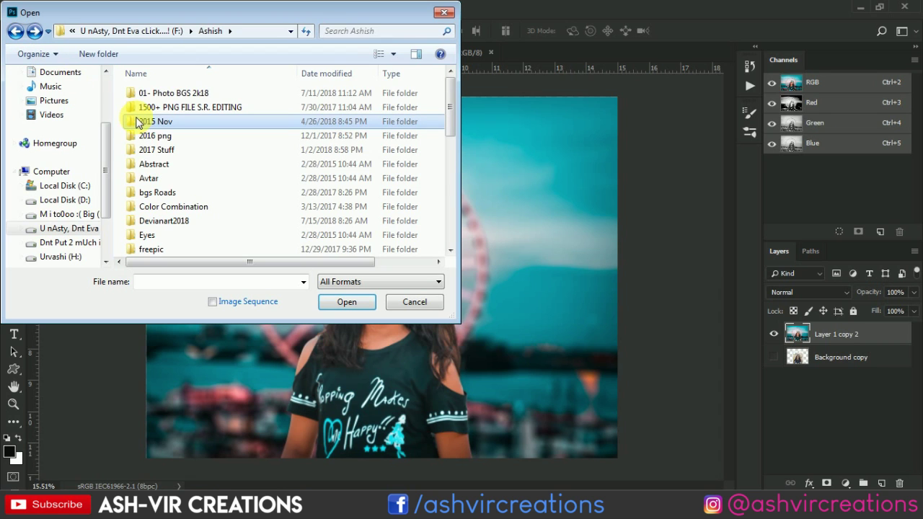
double_click(165, 93)
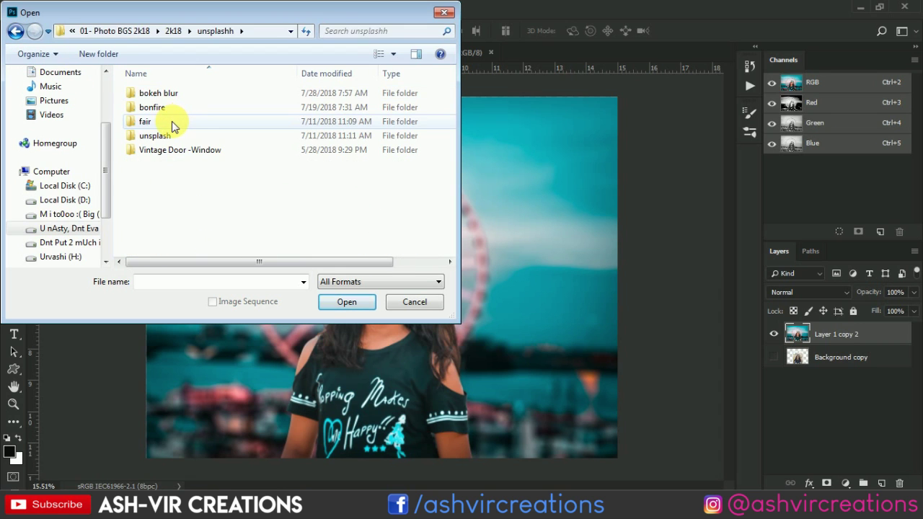
double_click(168, 93)
Enlarge the dialog, browse the thumbnails, and open edouard-tamba-2604651542.jpg.
left_click_drag(442, 310, 710, 460)
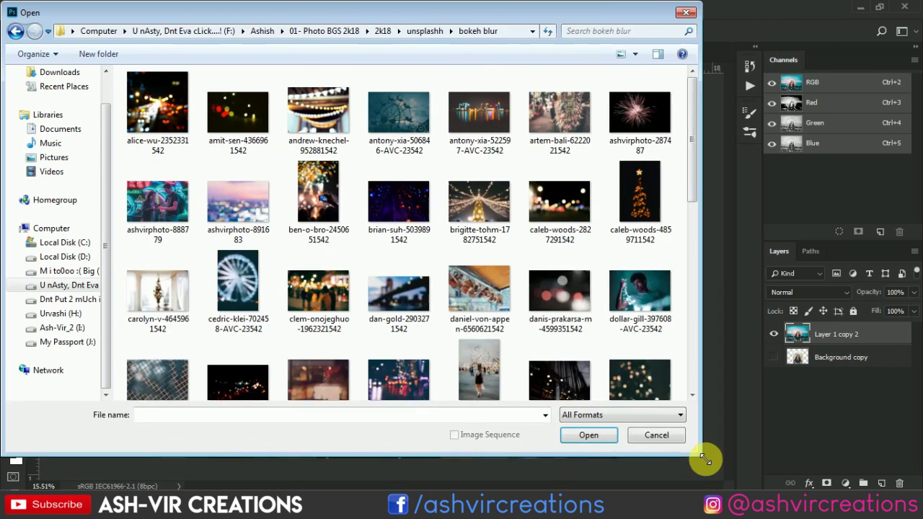
scroll(557, 251, "down", 3)
scroll(510, 252, "down", 2)
scroll(510, 251, "up", 5)
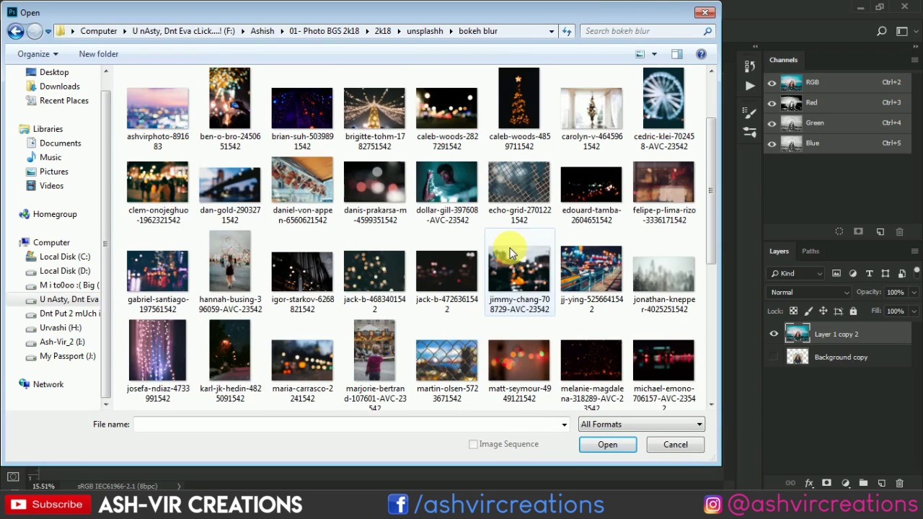
scroll(509, 245, "up", 1)
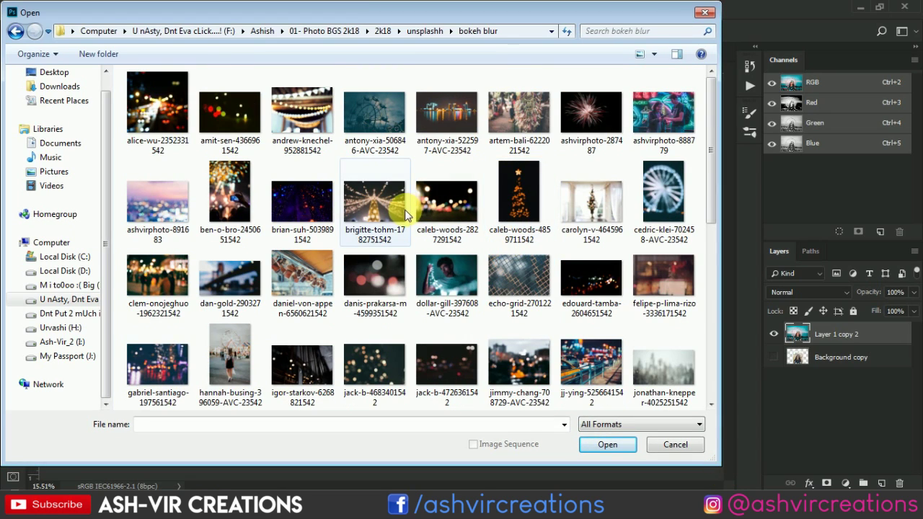
scroll(410, 211, "down", 3)
scroll(407, 228, "down", 3)
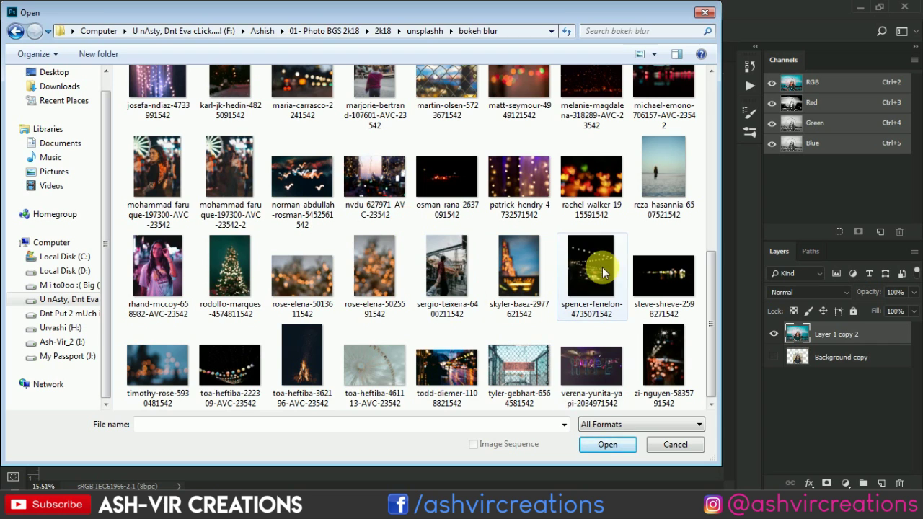
scroll(604, 273, "up", 3)
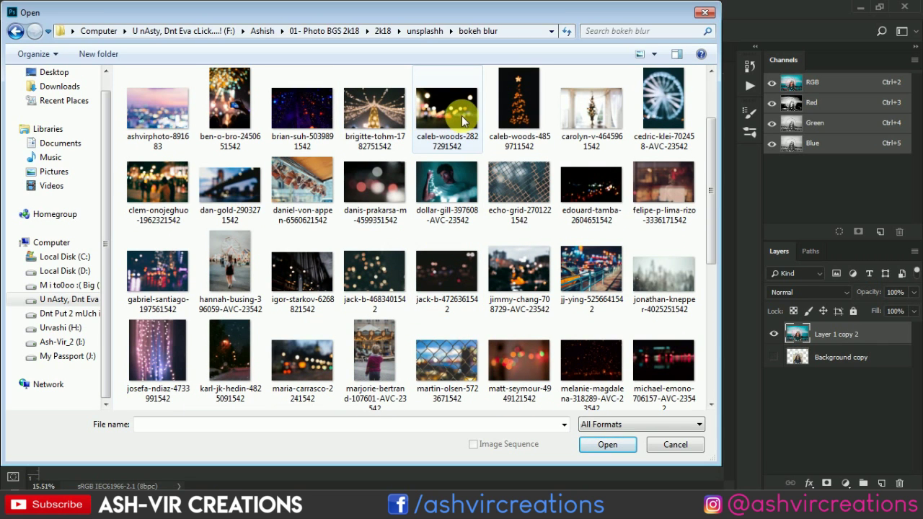
double_click(592, 180)
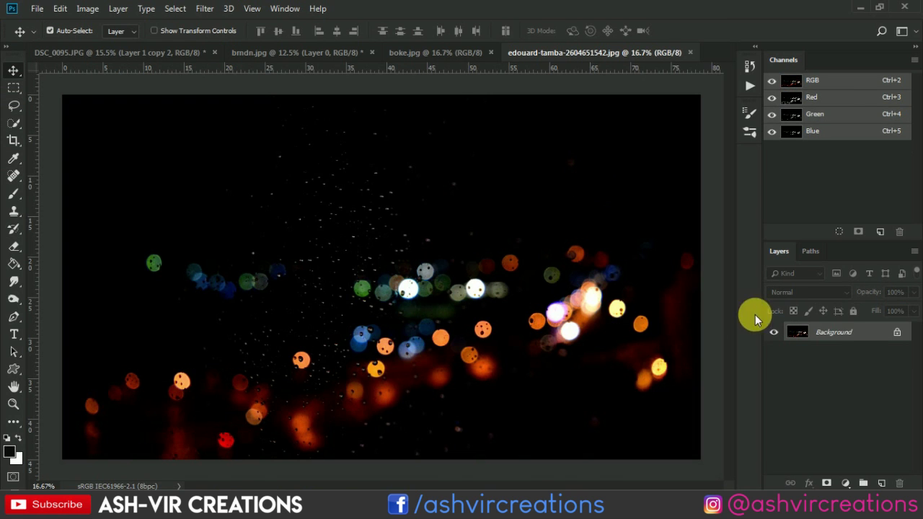
Unlock the bokeh Background and bring it into DSC_0095 as a Screen-blended Layer 1.
double_click(836, 332)
left_click(576, 146)
mouse_move(579, 147)
left_mouse_down()
mouse_move(286, 178)
mouse_move(350, 305)
left_mouse_up()
left_click(810, 292)
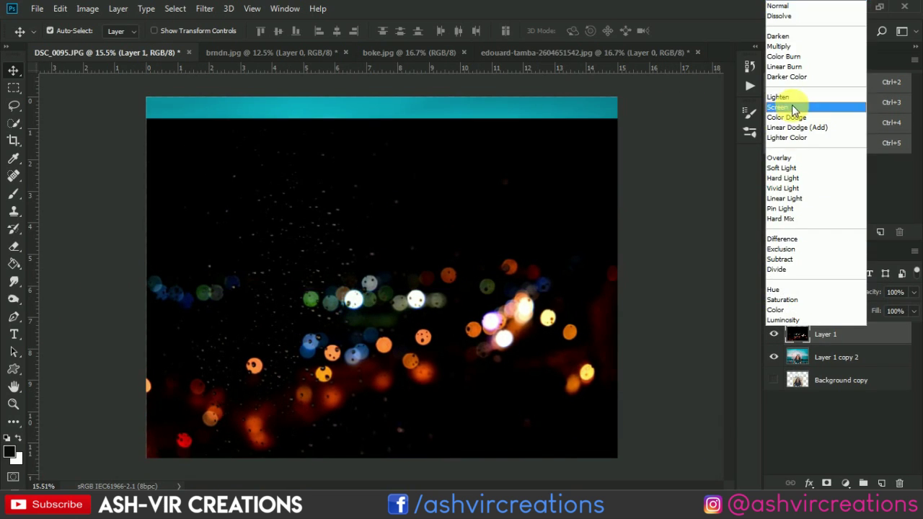
left_click(794, 110)
Position the bokeh lights across the lower frame over the girl's shirt.
mouse_move(573, 270)
left_mouse_down()
mouse_move(539, 330)
mouse_move(500, 318)
mouse_move(556, 181)
mouse_move(547, 336)
mouse_move(711, 309)
mouse_move(552, 346)
mouse_move(552, 371)
mouse_move(604, 216)
mouse_move(563, 175)
mouse_move(511, 423)
mouse_move(515, 408)
mouse_move(365, 415)
mouse_move(400, 408)
left_mouse_up()
scroll(508, 408, "up", 3)
scroll(480, 392, "down", 2)
scroll(185, 392, "up", 3)
scroll(160, 384, "up", 2)
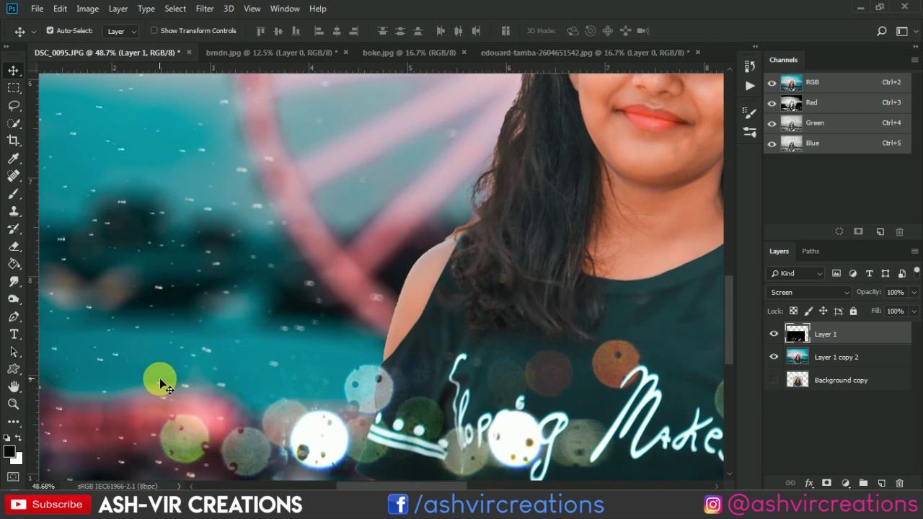
scroll(163, 387, "down", 4)
mouse_move(165, 385)
left_mouse_down()
mouse_move(370, 401)
mouse_move(369, 419)
mouse_move(507, 419)
mouse_move(485, 408)
mouse_move(391, 415)
mouse_move(359, 439)
left_mouse_up()
scroll(359, 439, "up", 1)
Erase the stray yellow bokeh spot near the bottom with a large soft eraser.
scroll(359, 440, "down", 2)
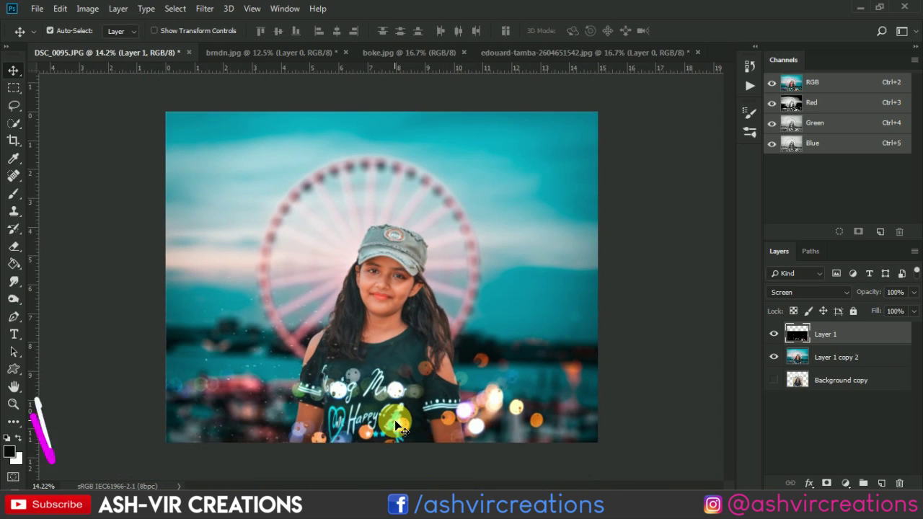
left_click(13, 246)
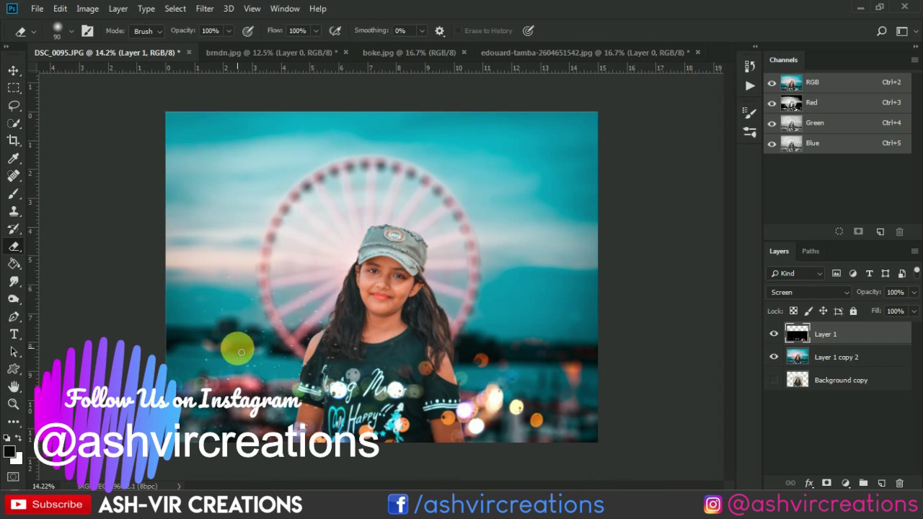
right_click(343, 357)
key("Return")
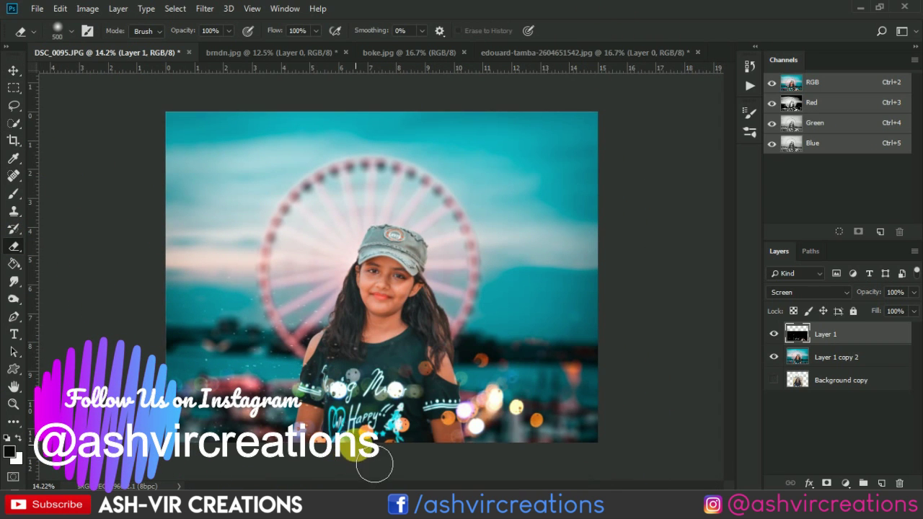
left_click_drag(462, 441, 395, 503)
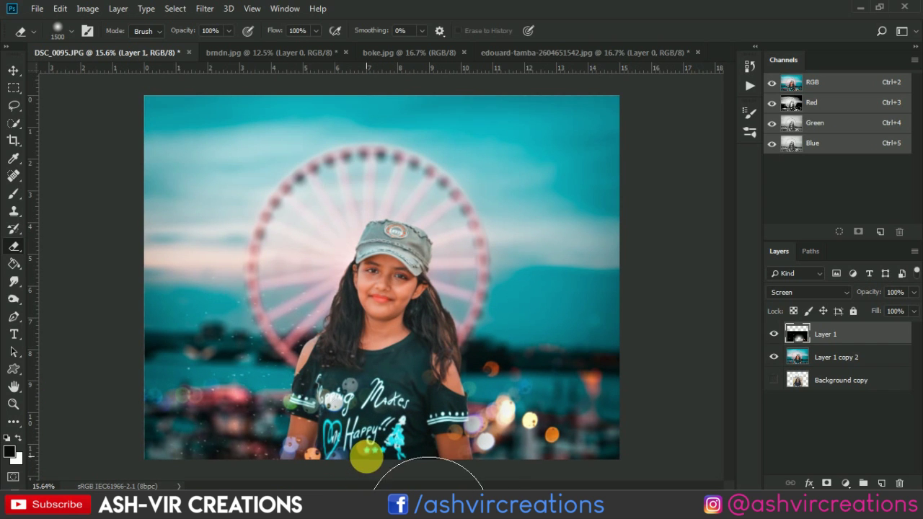
Scale the bokeh Layer 1 up to about 164.6% and fit the image in the window.
left_click(13, 70)
key("ctrl+t")
key("ctrl+minus")
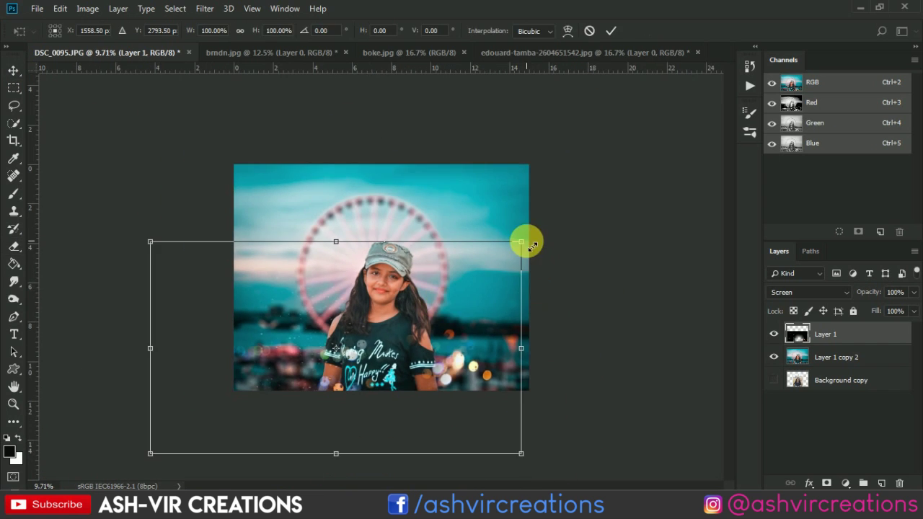
mouse_move(527, 241)
left_mouse_down()
mouse_move(503, 306)
mouse_move(452, 332)
left_mouse_up()
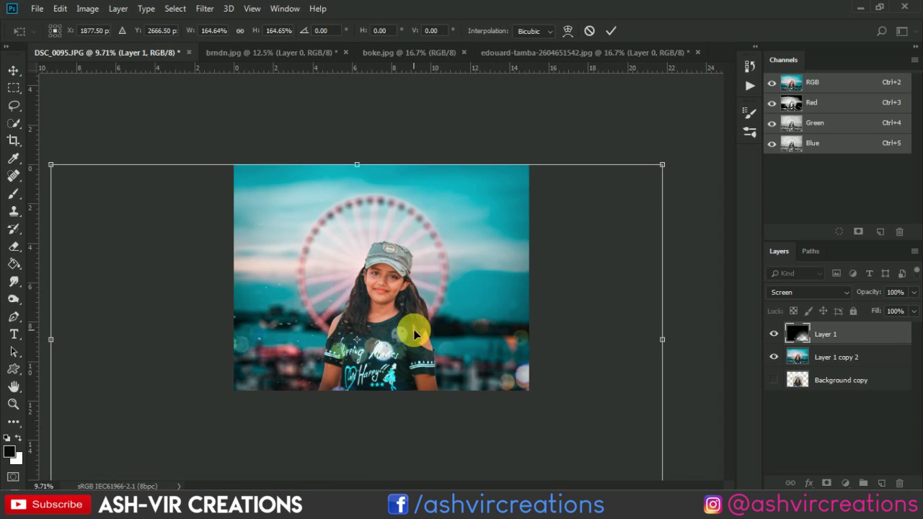
key("Return")
key("ctrl+0")
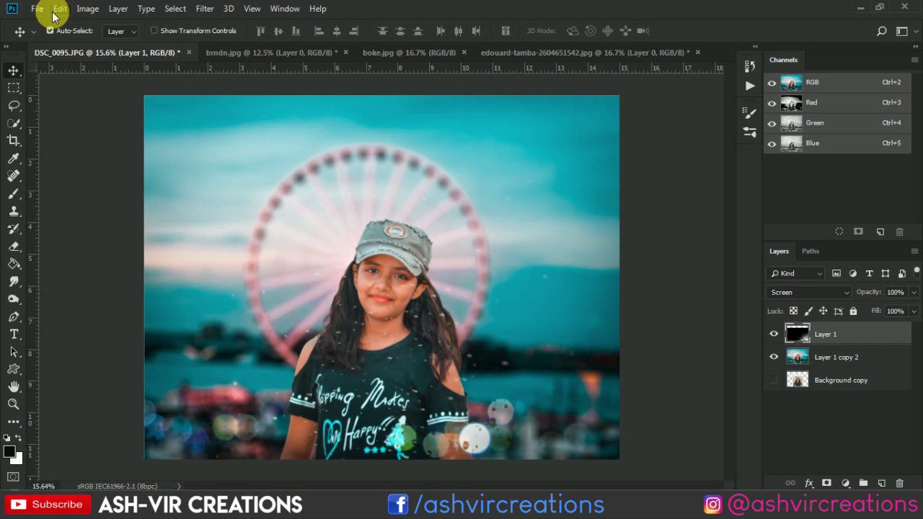
Open the jack-b-4726361542.jpg bokeh photo.
left_click(36, 9)
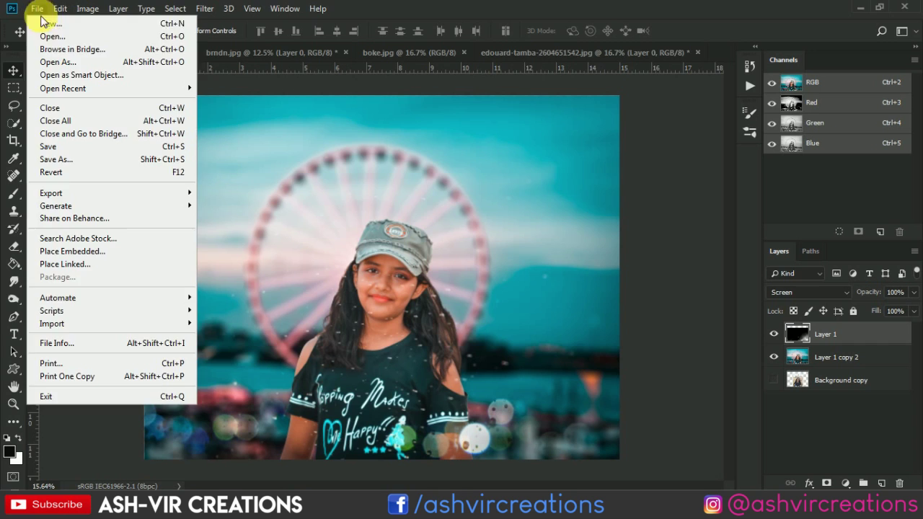
left_click(32, 33)
left_click(466, 365)
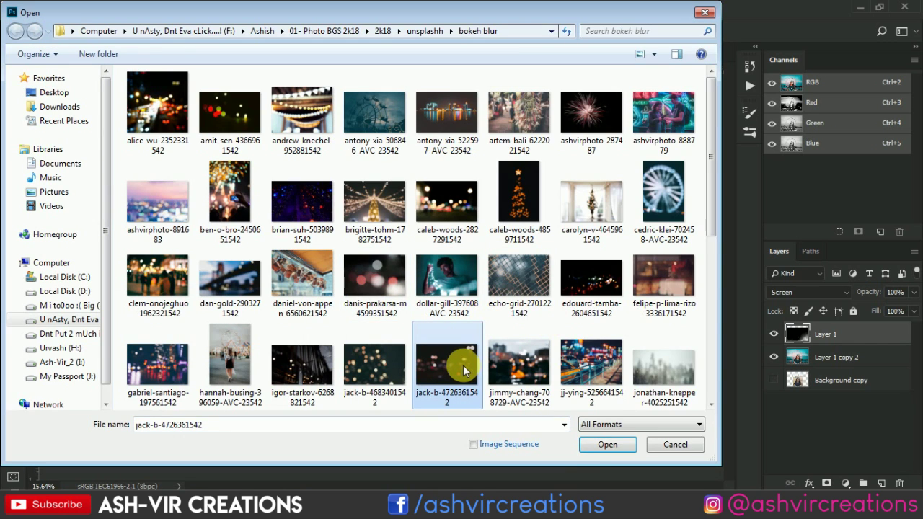
double_click(463, 365)
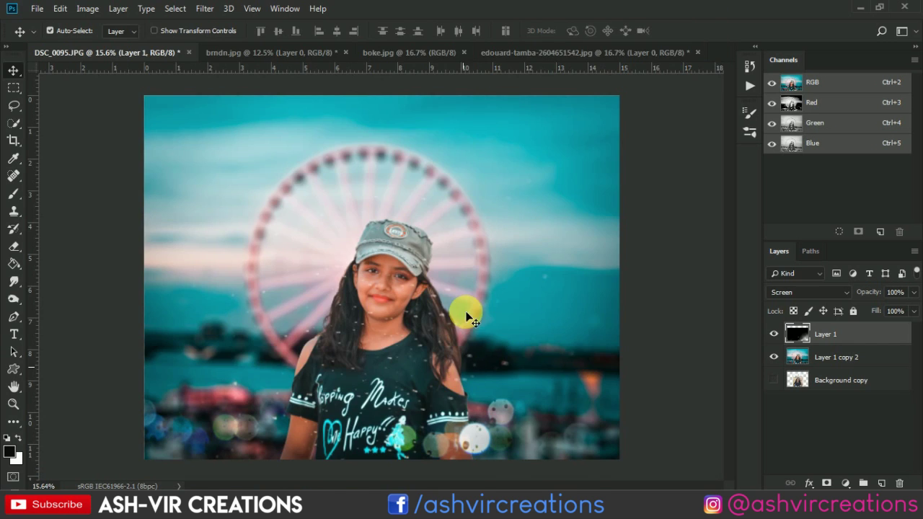
Bring it into DSC_0095 as Screen-blended Layer 2 and position the lights around the girl.
left_click_drag(110, 52, 731, 334)
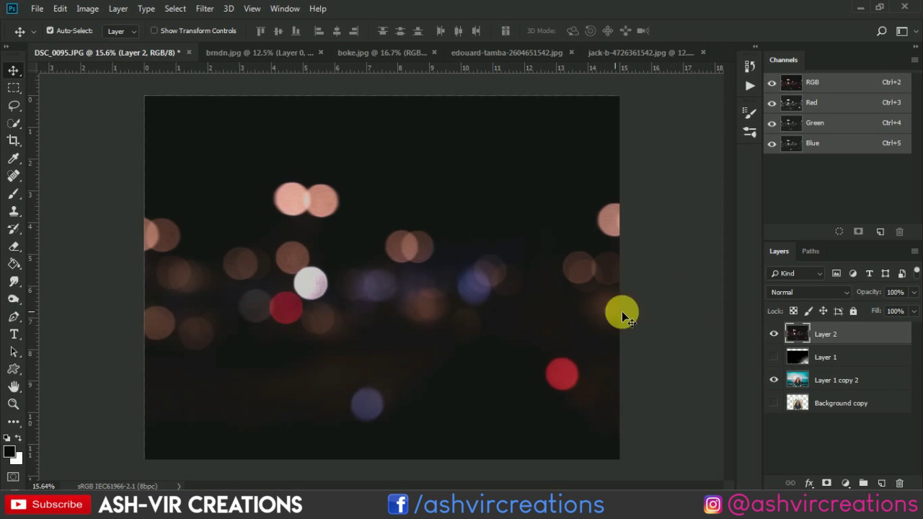
left_click(809, 292)
left_click(779, 106)
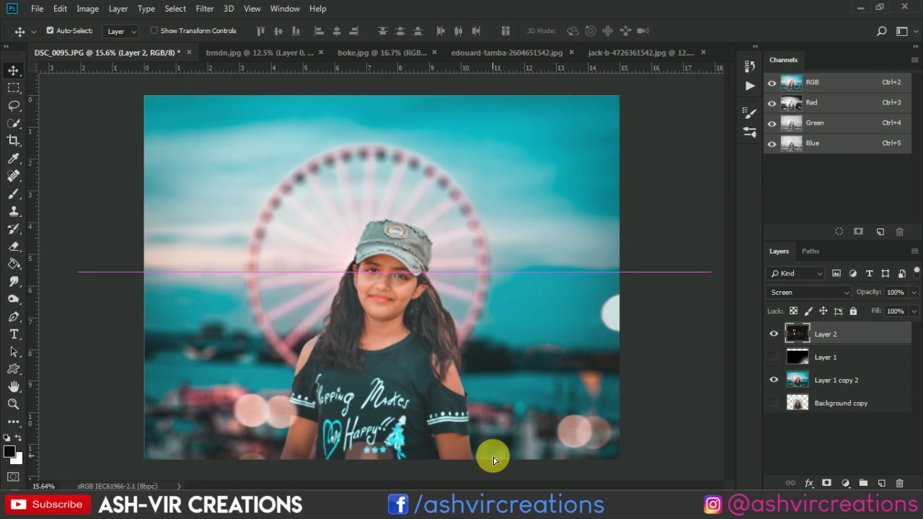
mouse_move(494, 458)
left_mouse_down()
mouse_move(446, 401)
mouse_move(487, 395)
left_mouse_up()
Add Levels 1 clipped to the jack-b bokeh Layer 2 with black input set to 20.
left_click(845, 483)
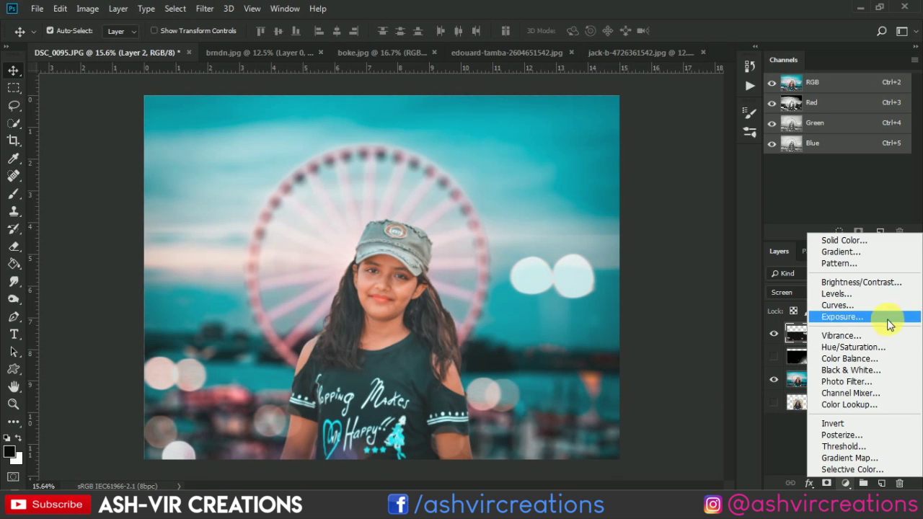
left_click(850, 293)
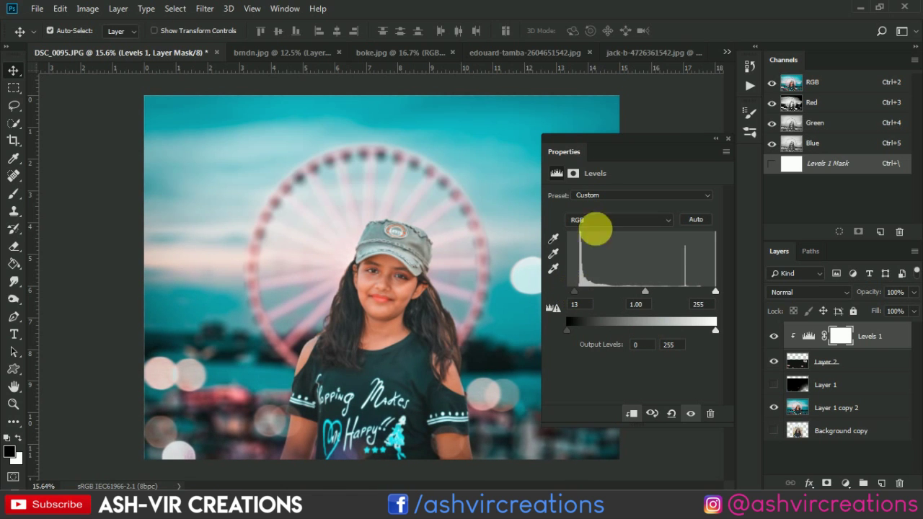
left_click(728, 141)
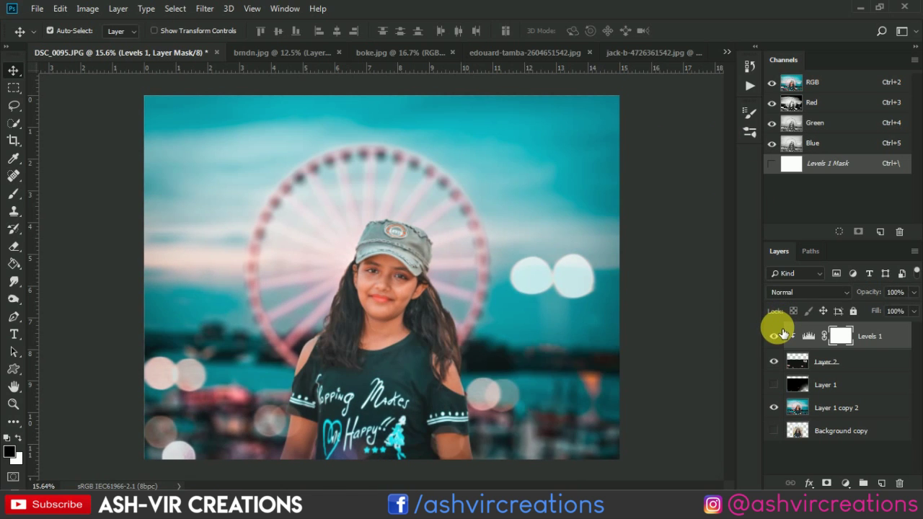
scroll(592, 243, "up", 2)
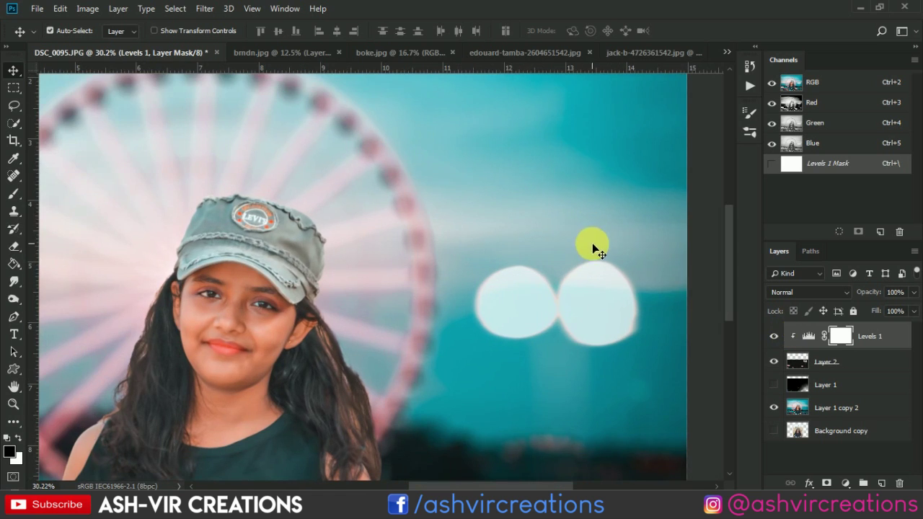
double_click(809, 337)
scroll(514, 206, "up", 2)
scroll(514, 206, "up", 1)
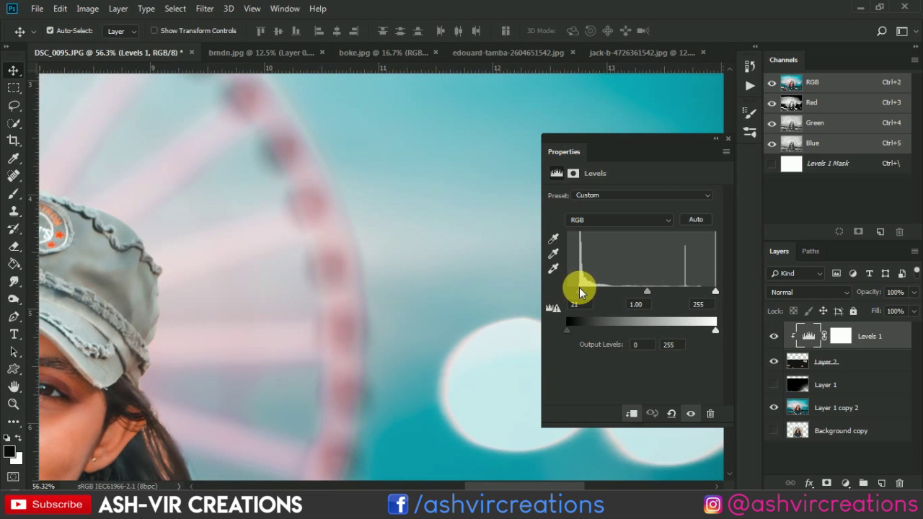
left_click(727, 137)
scroll(645, 261, "down", 2)
scroll(646, 262, "down", 1)
scroll(650, 322, "down", 1)
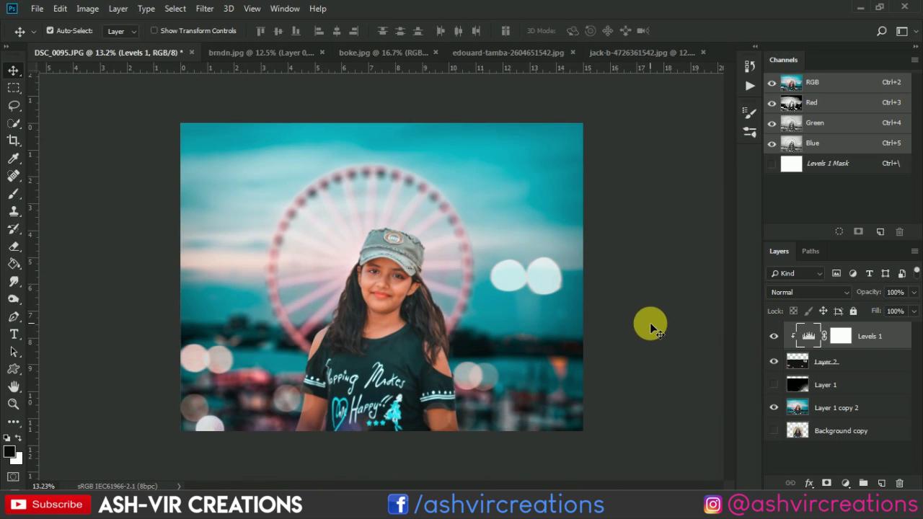
Merge the visible composite layers into a single Levels 1 layer.
left_click(826, 363)
right_click(824, 365)
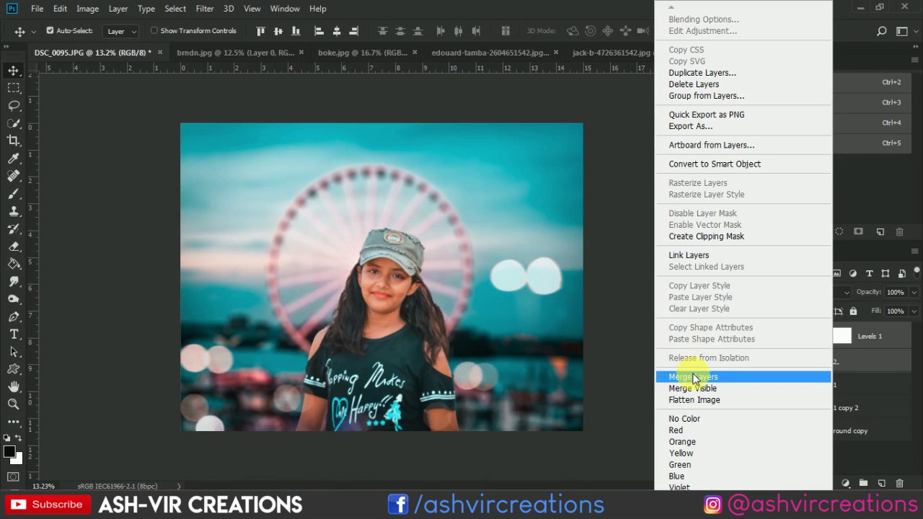
left_click(904, 360)
left_click(868, 338)
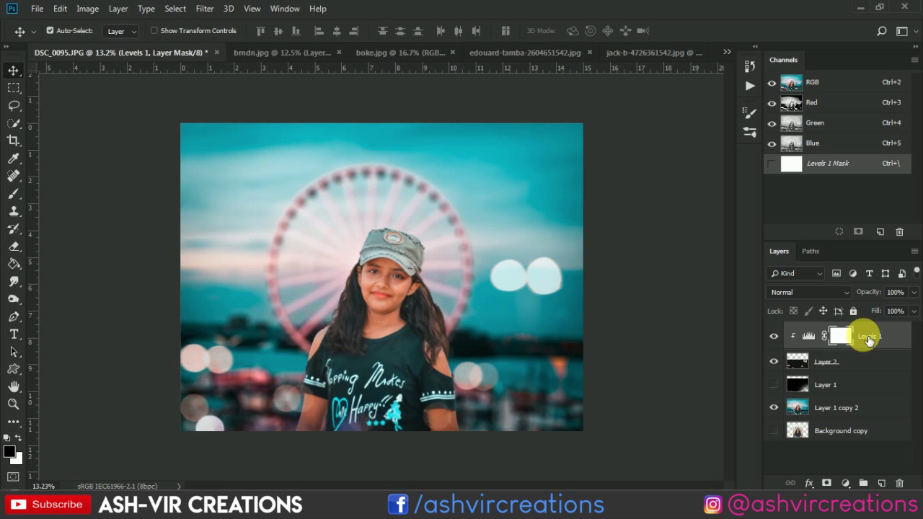
right_click(852, 409)
left_click(711, 381)
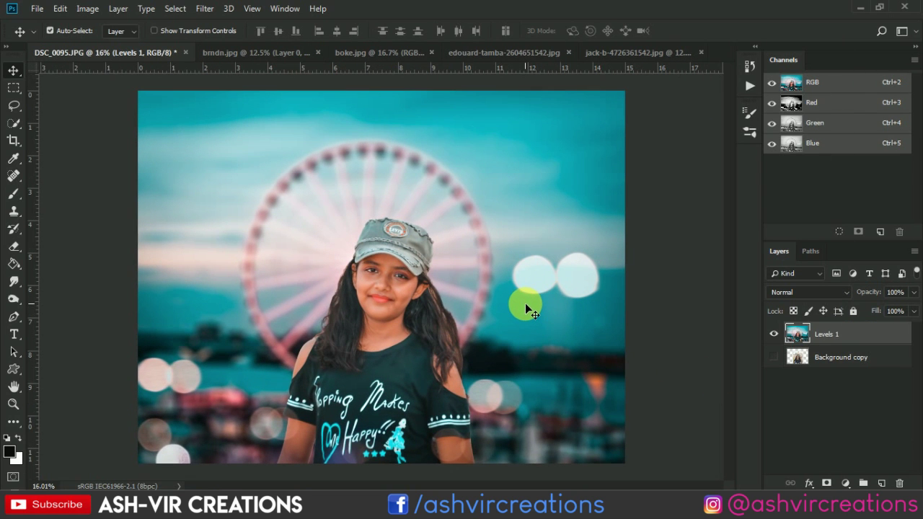
left_click(775, 359)
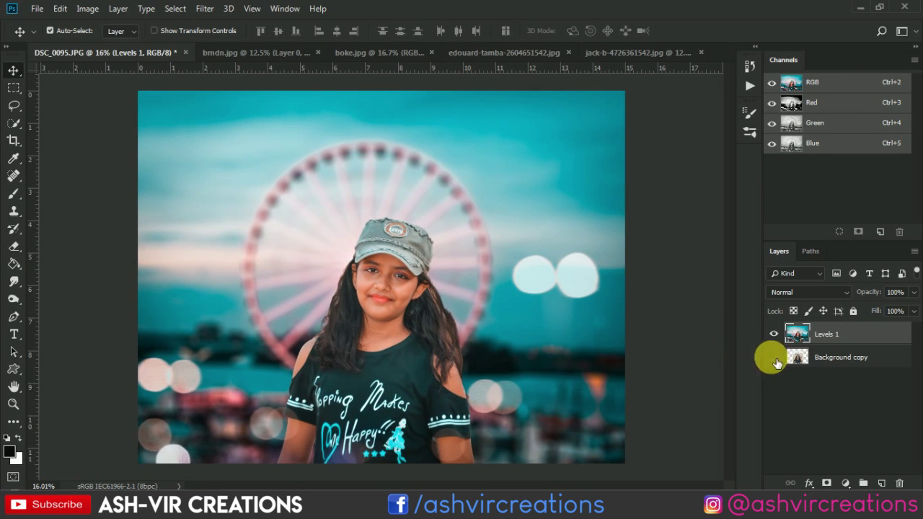
Toggle the merged Levels 1 layer on and off to compare it with the original Background copy.
left_click(775, 335)
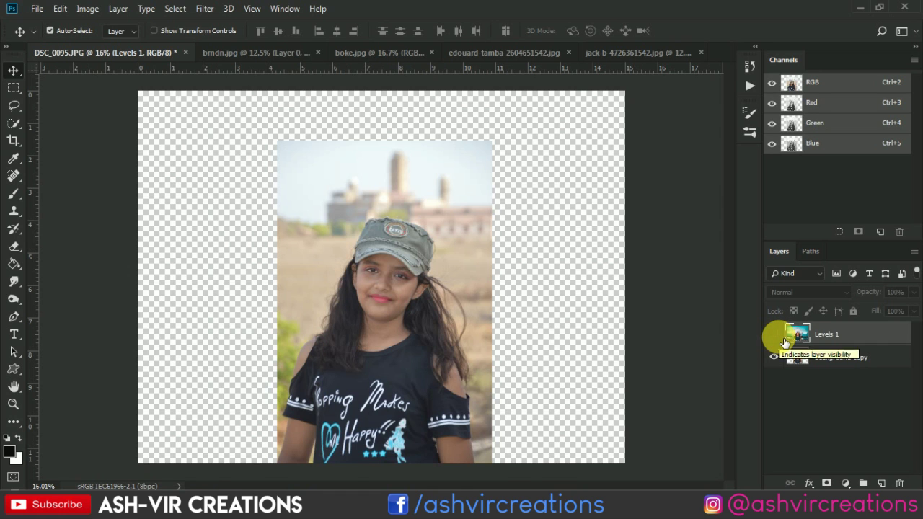
left_click(783, 339)
left_click(784, 340)
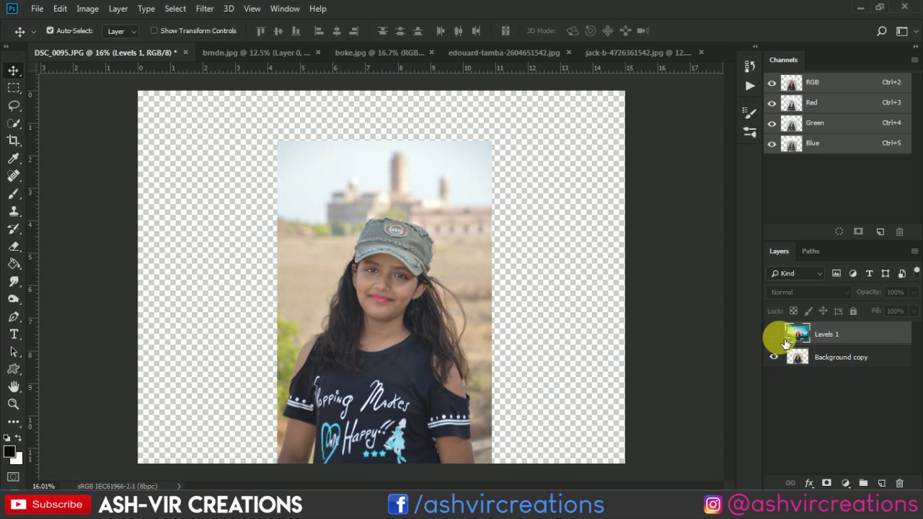
left_click(784, 339)
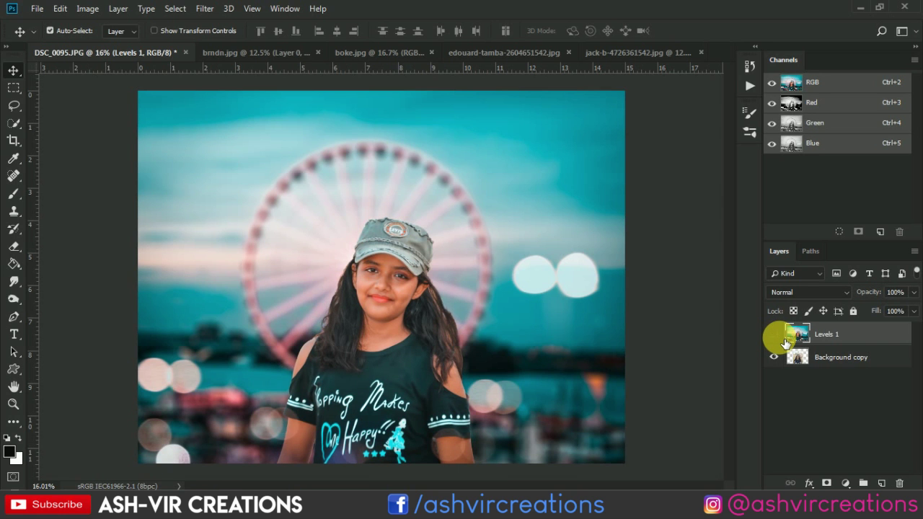
left_click(775, 335)
left_click(775, 335)
scroll(416, 333, "up", 2)
scroll(421, 378, "down", 2)
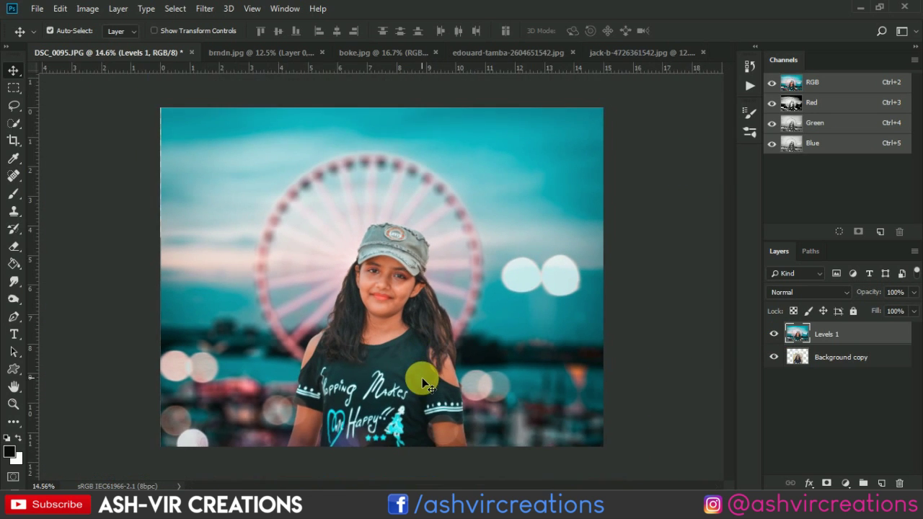
scroll(422, 377, "up", 2)
scroll(423, 382, "down", 1)
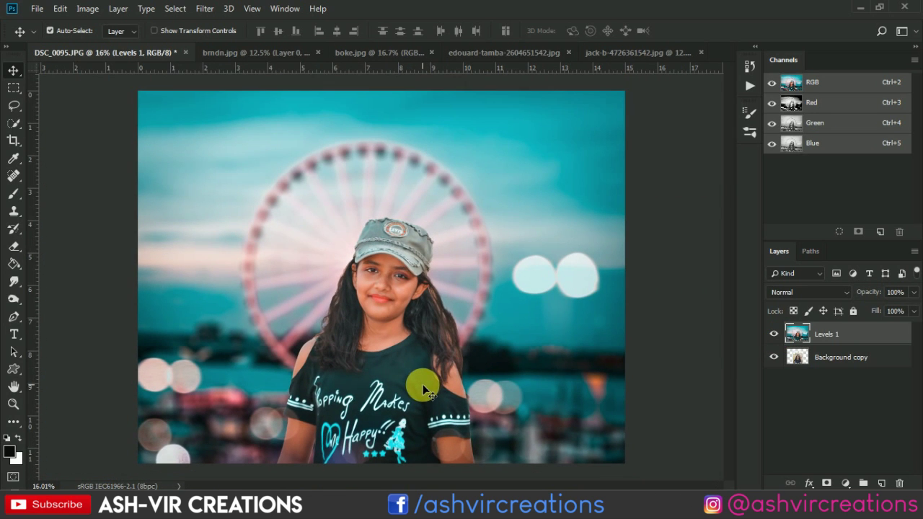
left_click(774, 334)
left_click(773, 335)
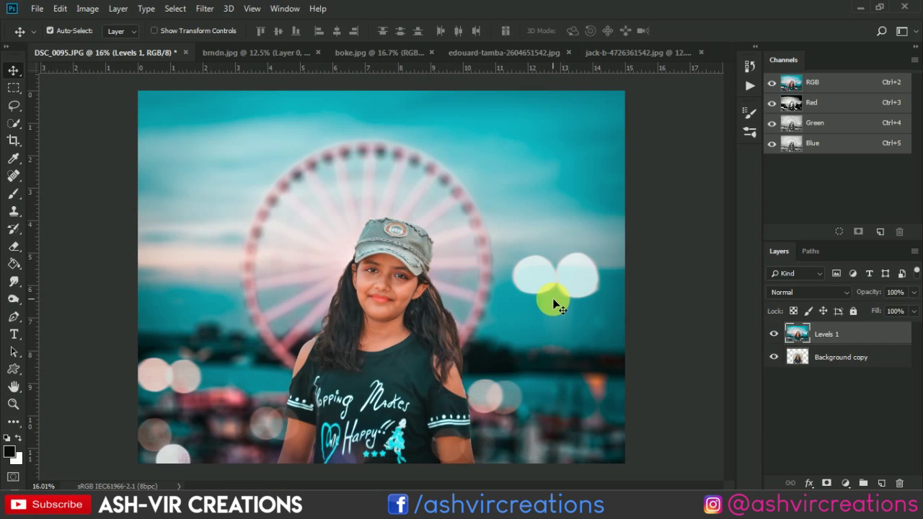